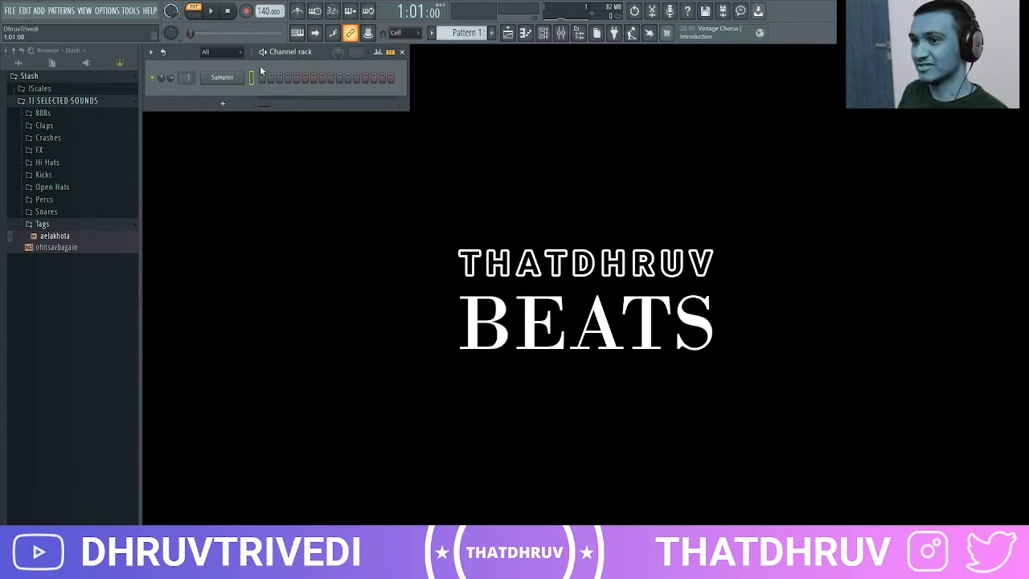
Step: Set the project tempo to 160 BPM and replace the Sampler channel with FL Keys, closing its plugin window
{"action": "right_click", "coordinate": [266, 18]}
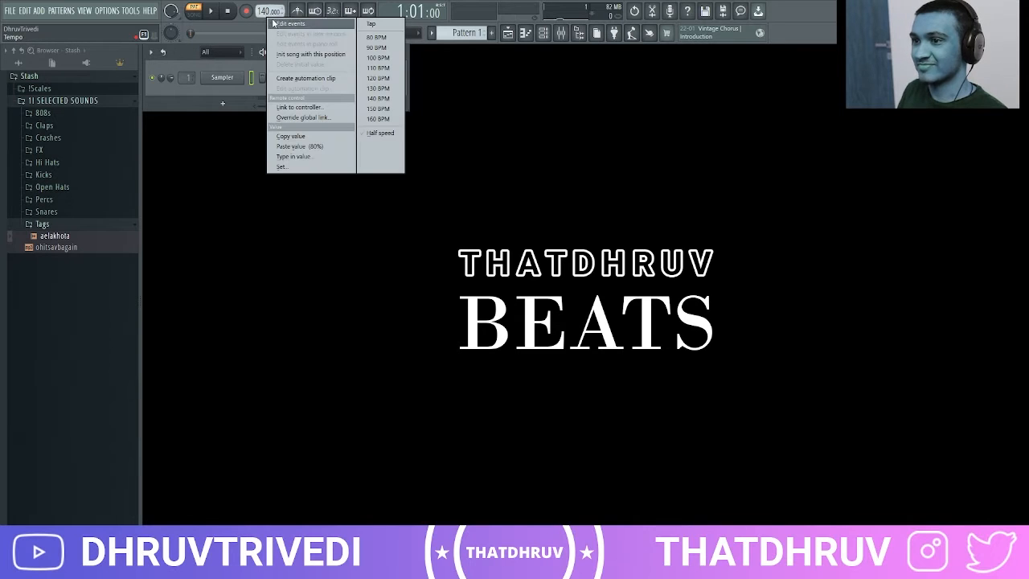
{"action": "left_click", "coordinate": [378, 119]}
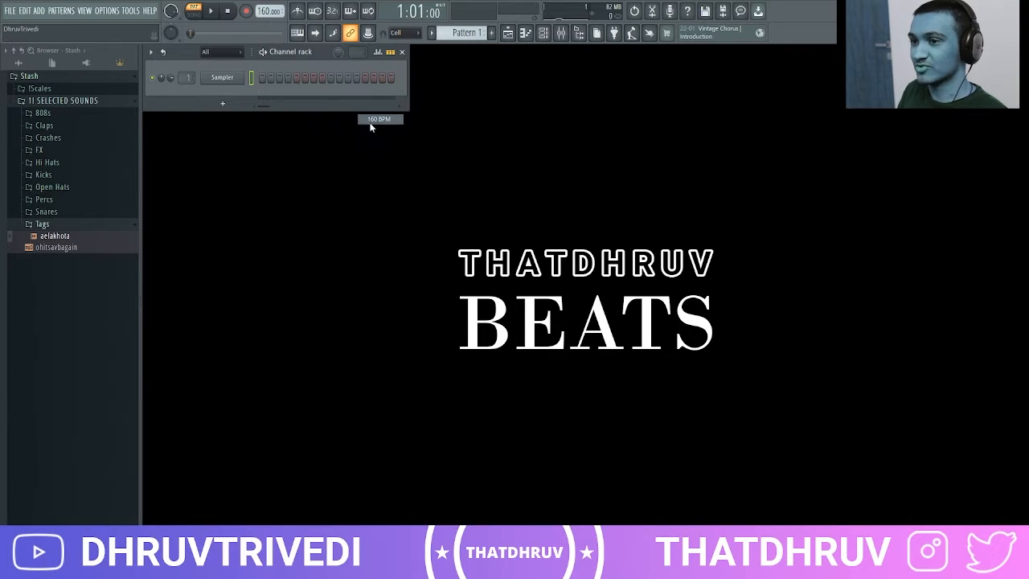
{"action": "right_click", "coordinate": [230, 81]}
{"action": "mouse_move", "coordinate": [287, 173]}
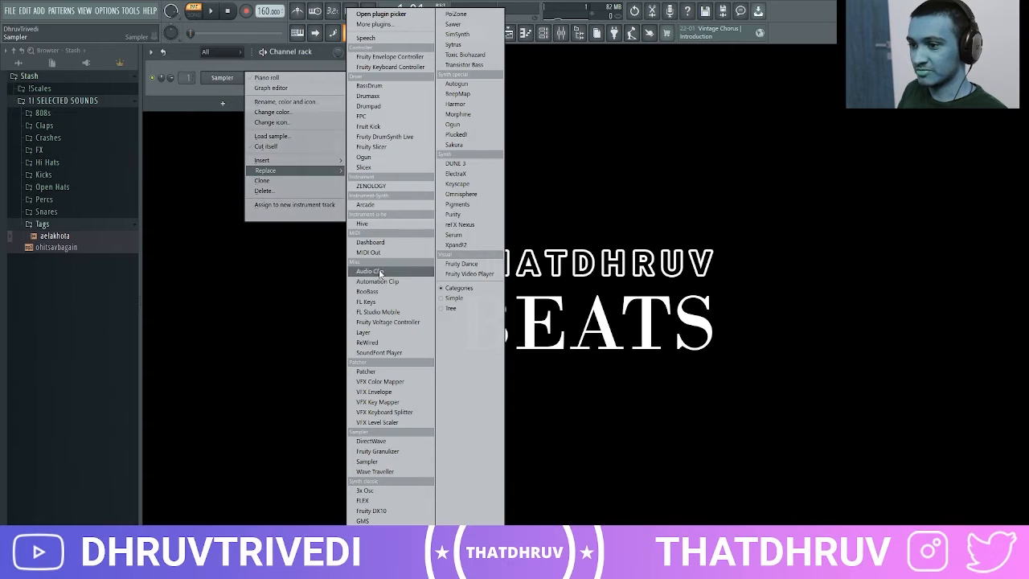
{"action": "left_click", "coordinate": [381, 303]}
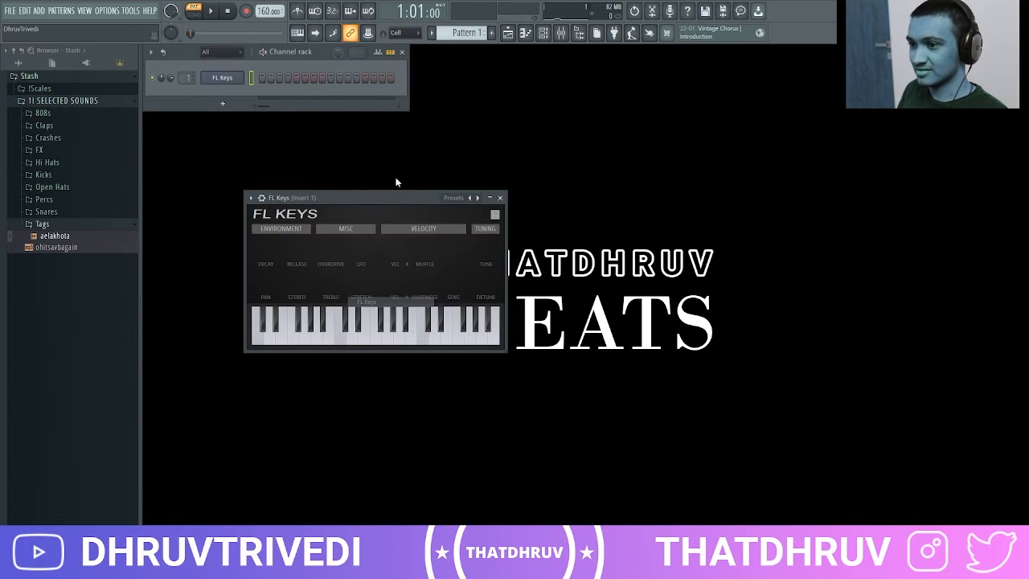
{"action": "left_click", "coordinate": [500, 198]}
Step: Open the FL Keys piano roll and place short notes C5, D5, D#5, G#5, G5 and F5 across bars 1 and 2
{"action": "right_click", "coordinate": [233, 82]}
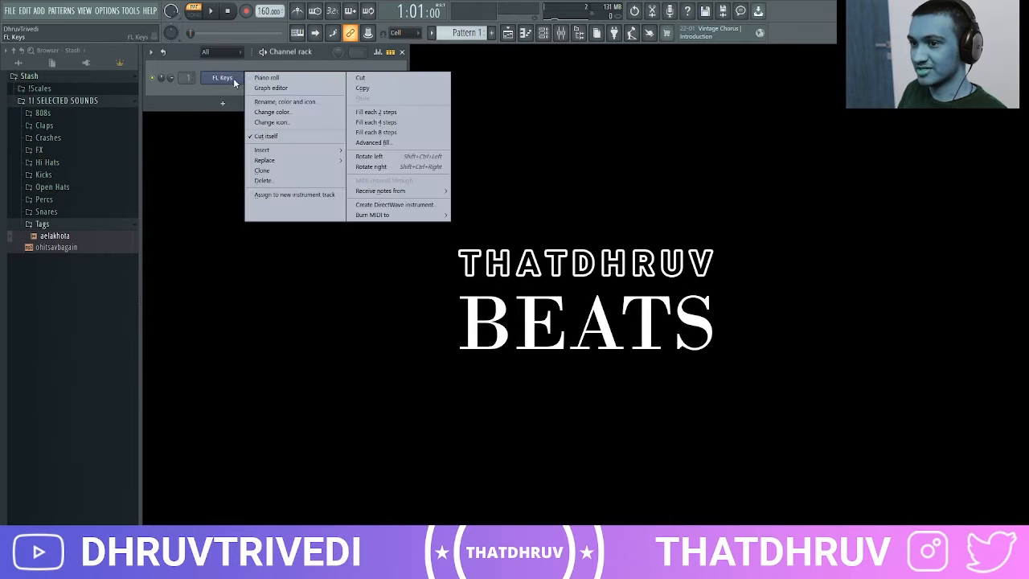
{"action": "left_click", "coordinate": [266, 78]}
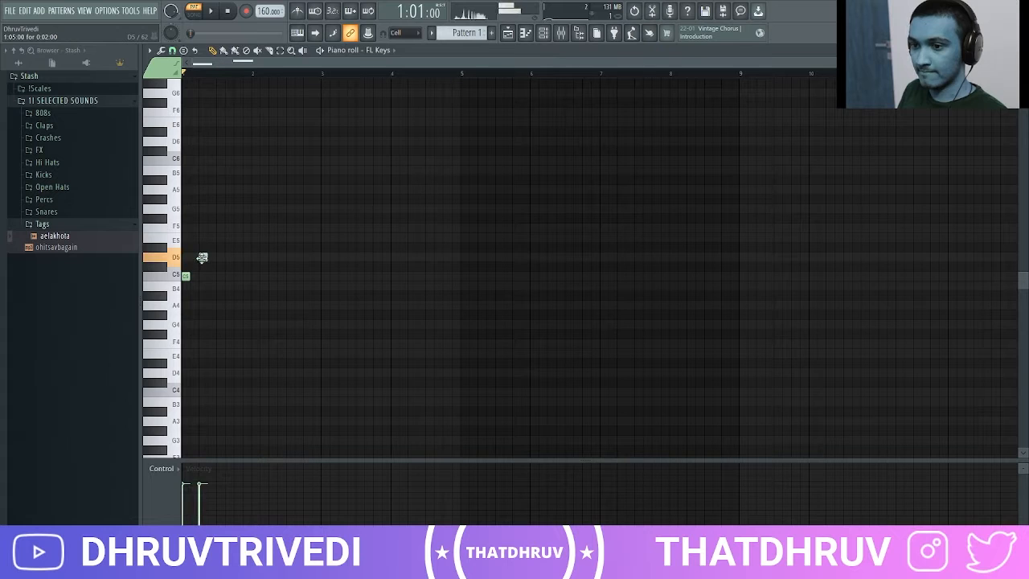
{"action": "key", "text": "space"}
{"action": "left_click", "coordinate": [220, 247]}
{"action": "key", "text": "space"}
{"action": "key", "text": "space"}
{"action": "left_click", "coordinate": [273, 229]}
{"action": "left_click_drag", "start_coordinate": [276, 229], "coordinate": [277, 209]}
{"action": "left_click", "coordinate": [306, 227]}
{"action": "key", "text": "space"}
{"action": "key", "text": "space"}
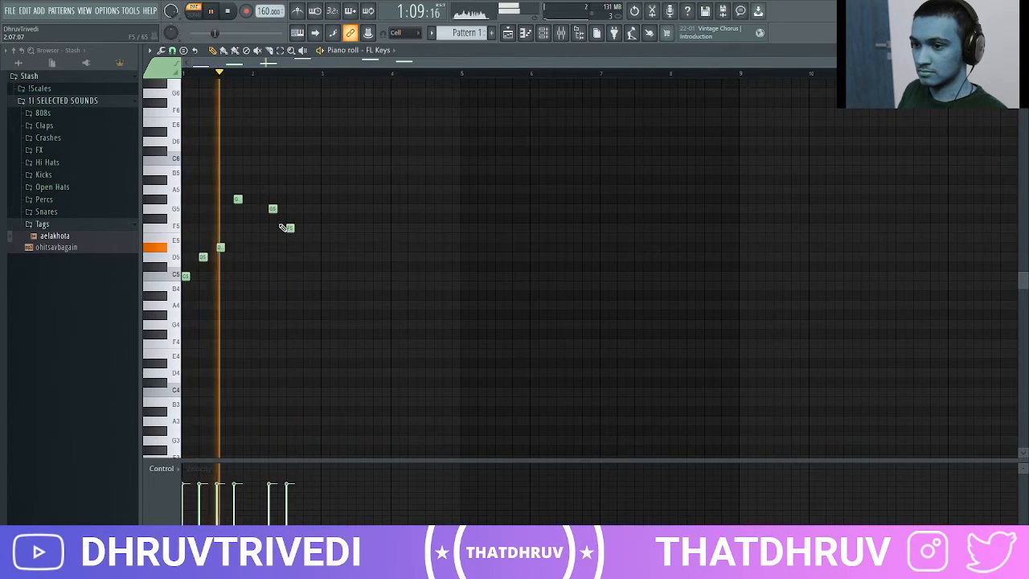
Step: End the phrase with a D#5 note, lengthen the notes to fill bars 1 and 2 without gaps, and play it back
{"action": "key", "text": "space"}
{"action": "left_click", "coordinate": [308, 246]}
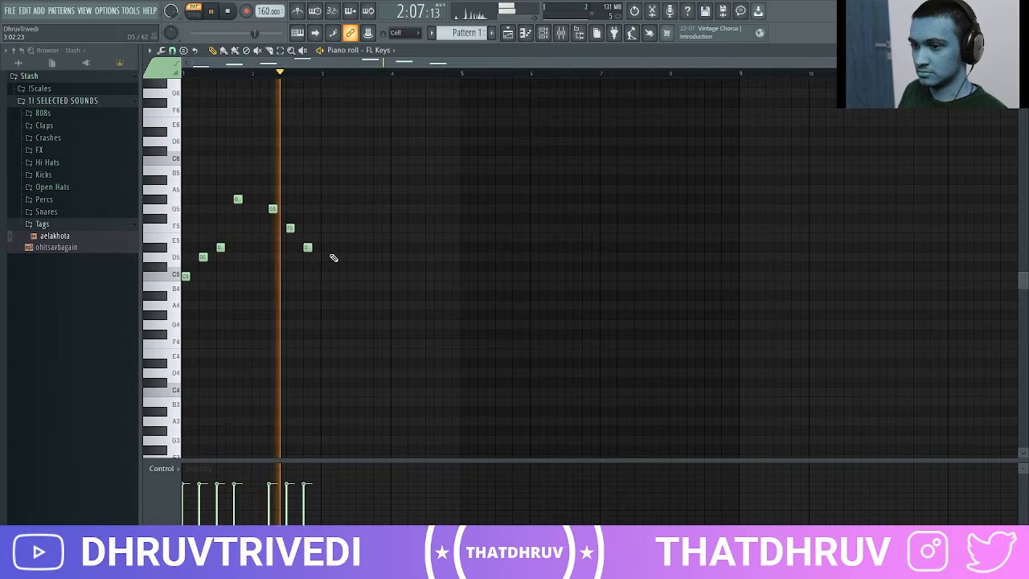
{"action": "key", "text": "space"}
{"action": "left_click", "coordinate": [325, 256]}
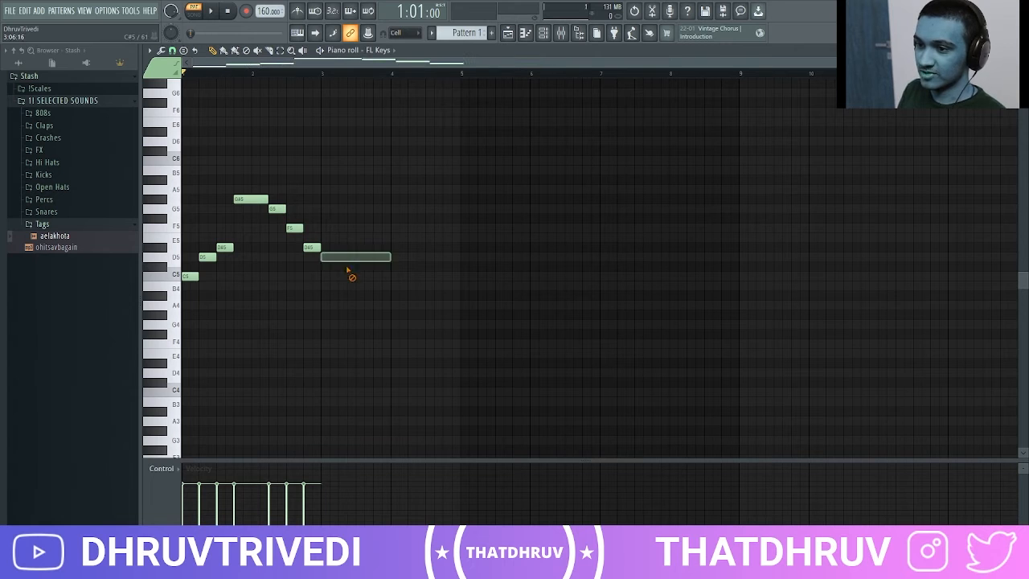
{"action": "key", "text": "space"}
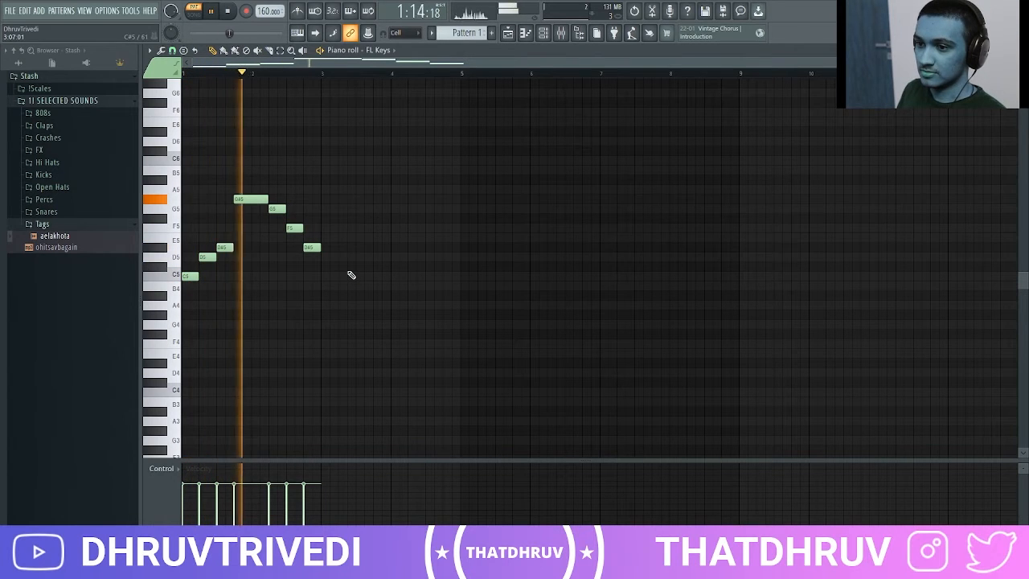
{"action": "key", "text": "space"}
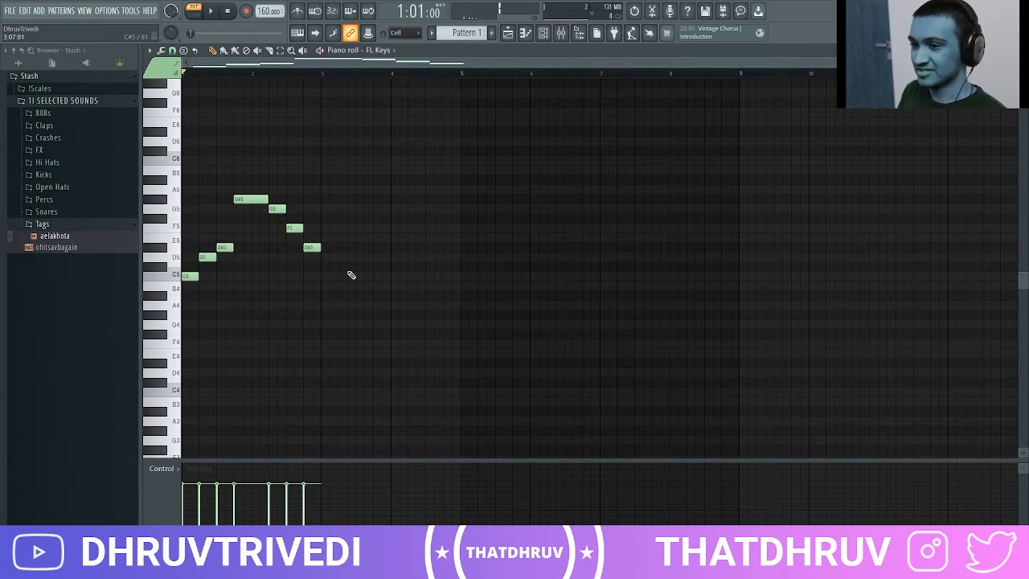
Step: Duplicate the two-bar phrase into bars 3 and 4 and lower the copy's first three notes to A#4, C5 and D5
{"action": "key", "text": "ctrl+b"}
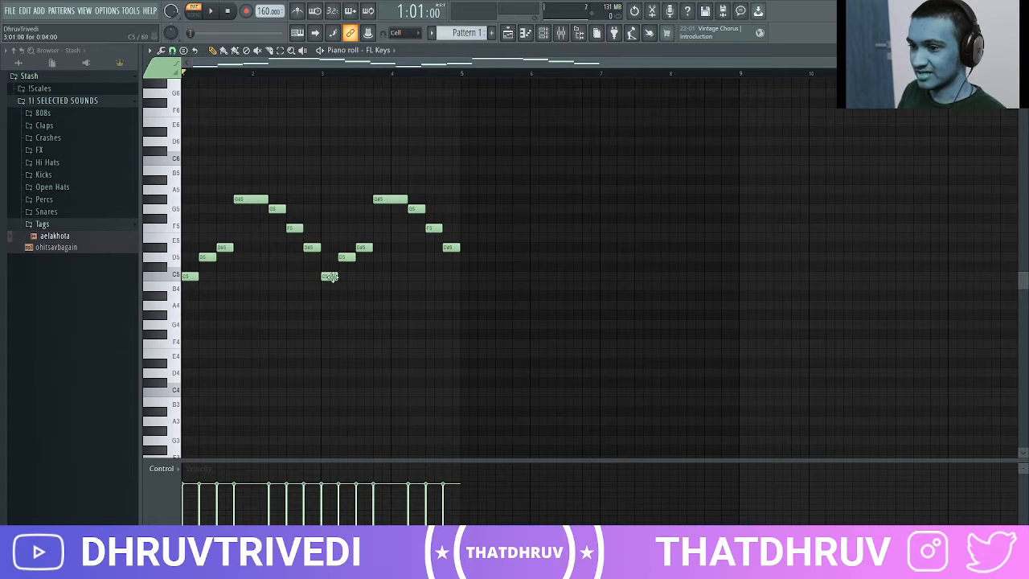
{"action": "key", "text": "space"}
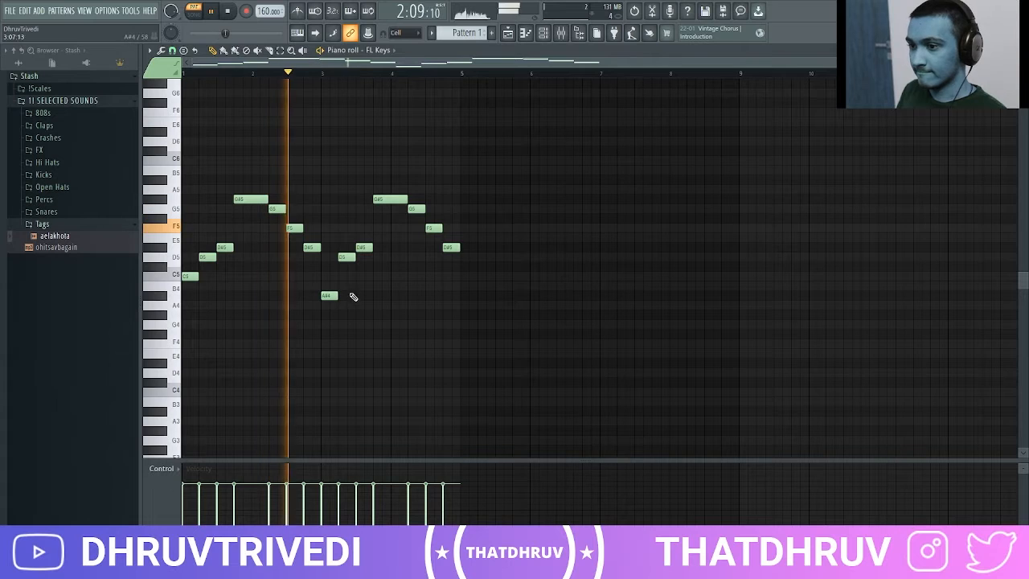
{"action": "key", "text": "space"}
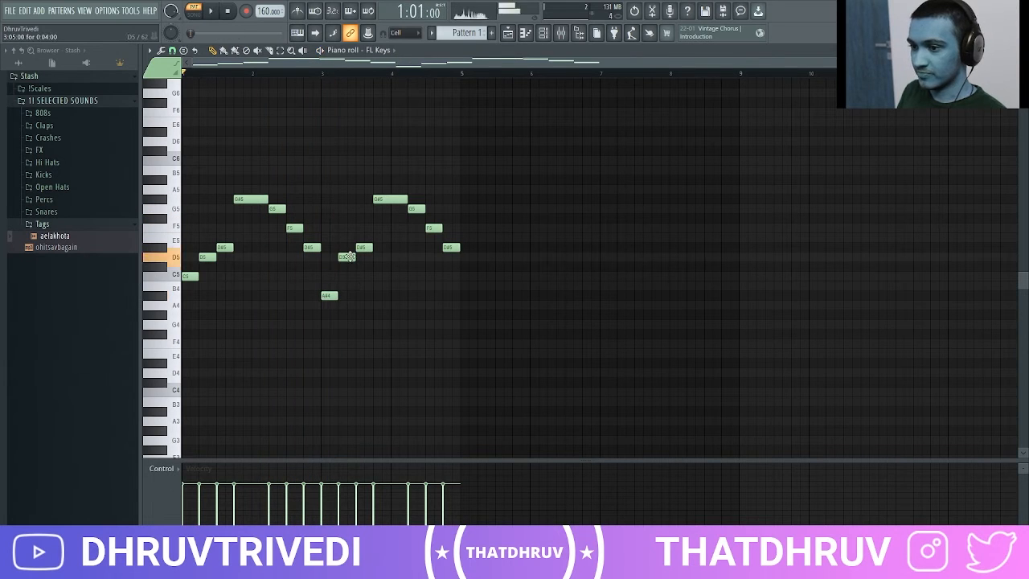
{"action": "key", "text": "space"}
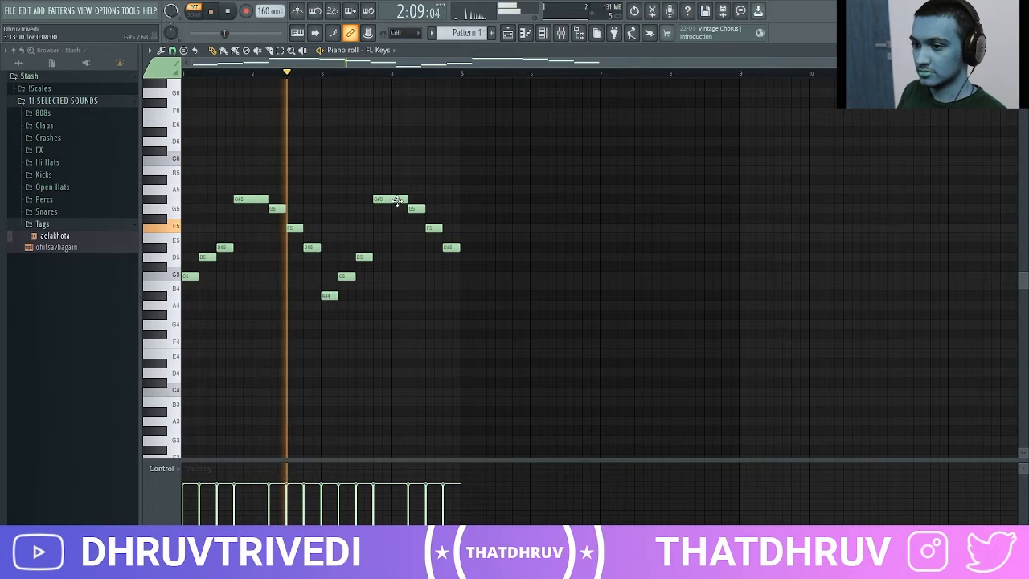
{"action": "key", "text": "space"}
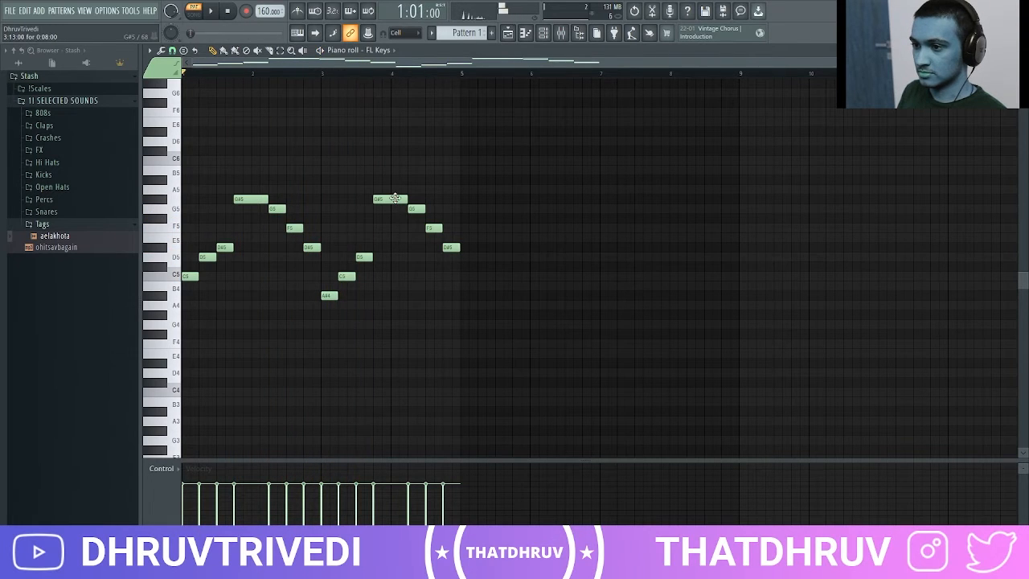
Step: Lower the second phrase's long G#5 to D#5, lengthen it, and replace the notes after it with one G5 ending bar 4
{"action": "mouse_move", "coordinate": [395, 252]}
{"action": "left_mouse_down"}
{"action": "mouse_move", "coordinate": [395, 240]}
{"action": "mouse_move", "coordinate": [395, 251]}
{"action": "left_mouse_up"}
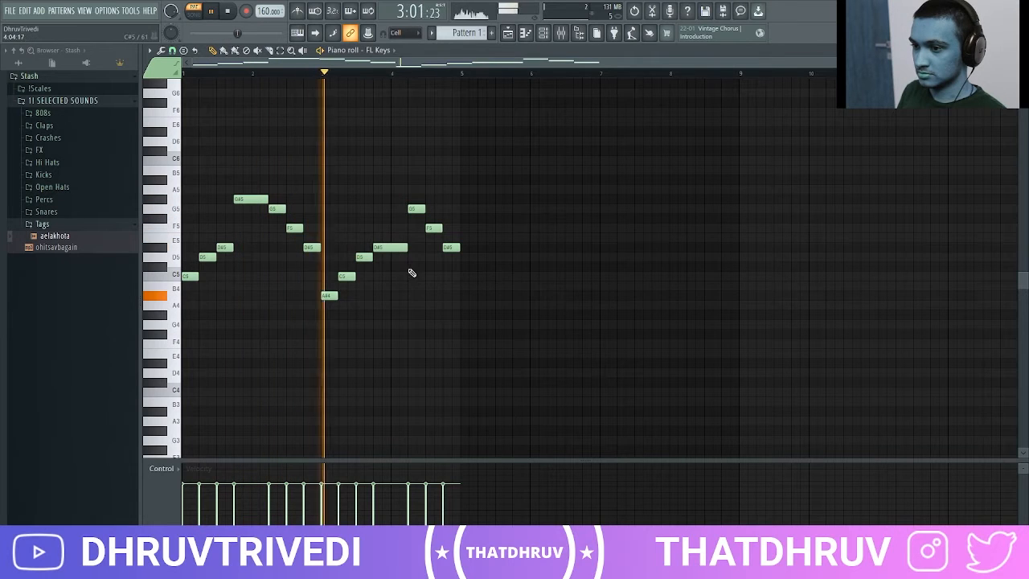
{"action": "key", "text": "space"}
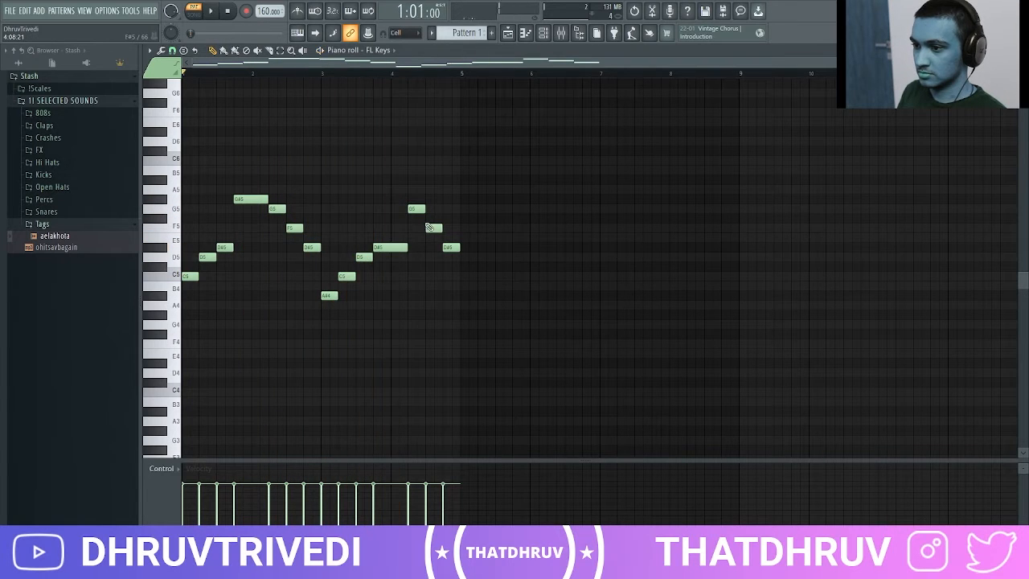
{"action": "key", "text": "space"}
{"action": "left_click_drag", "start_coordinate": [434, 228], "coordinate": [426, 228]}
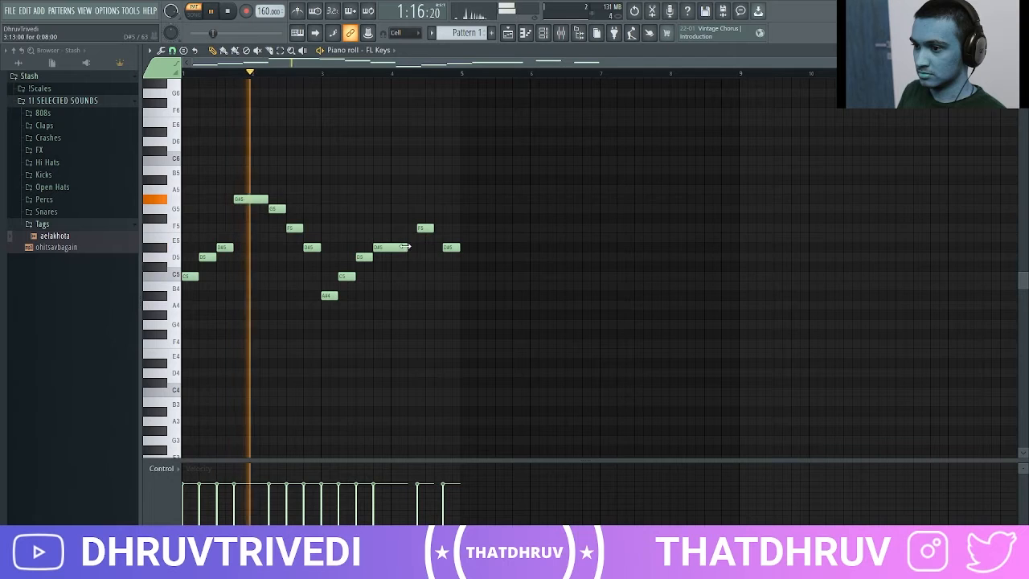
{"action": "right_click", "coordinate": [451, 247]}
{"action": "left_click_drag", "start_coordinate": [435, 228], "coordinate": [459, 228]}
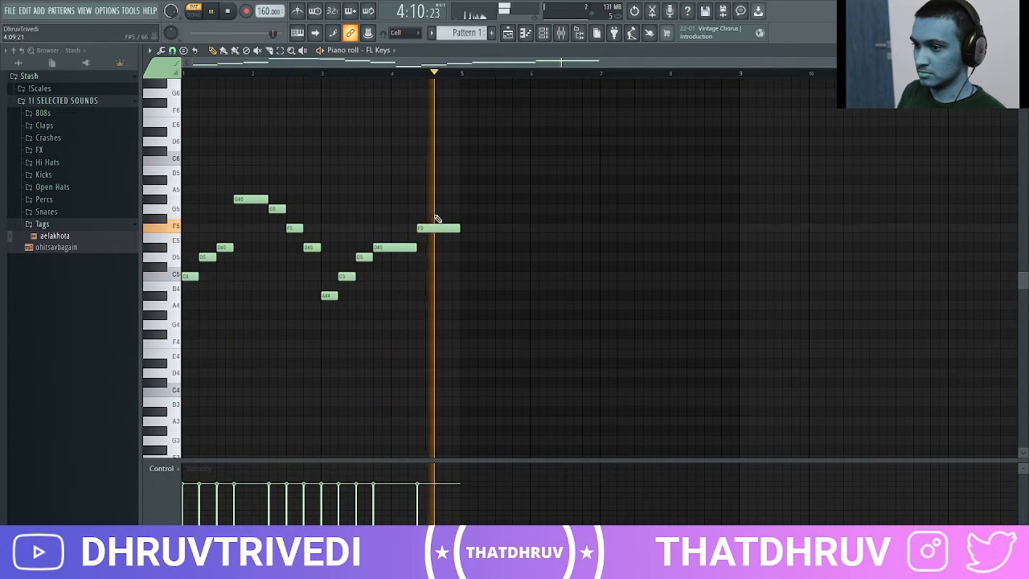
{"action": "left_click_drag", "start_coordinate": [432, 226], "coordinate": [459, 228]}
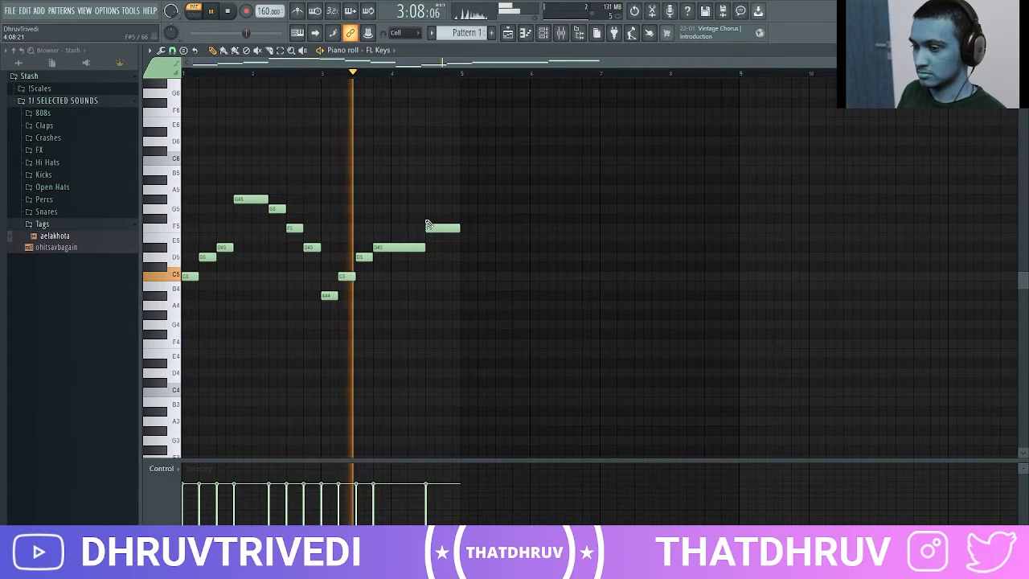
{"action": "key", "text": "space"}
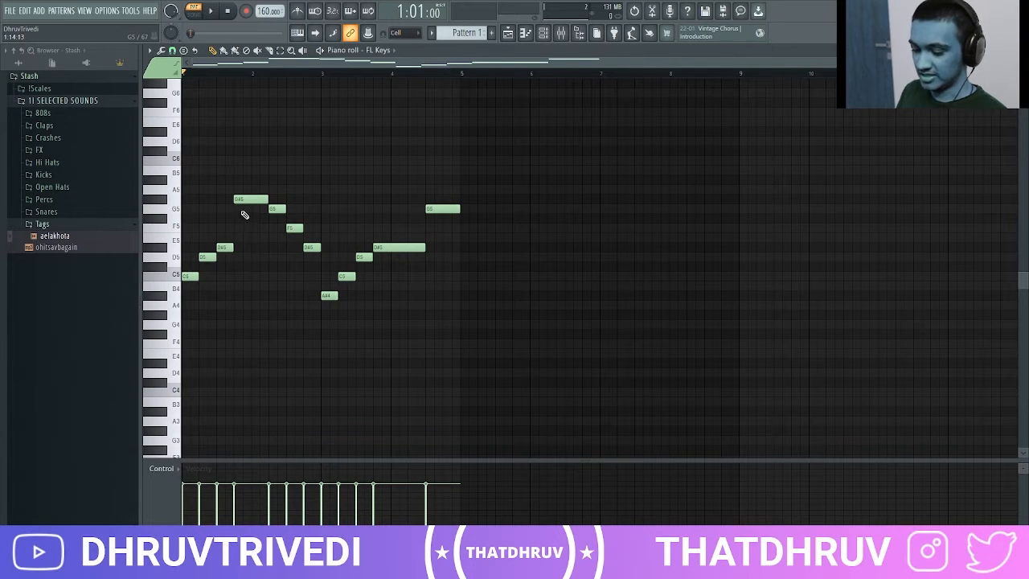
Step: Duplicate the four-bar melody into bars 5 to 8 and lower the first note of bar 5 to G#4
{"action": "key", "text": "ctrl+b"}
{"action": "left_click_drag", "start_coordinate": [450, 280], "coordinate": [621, 315]}
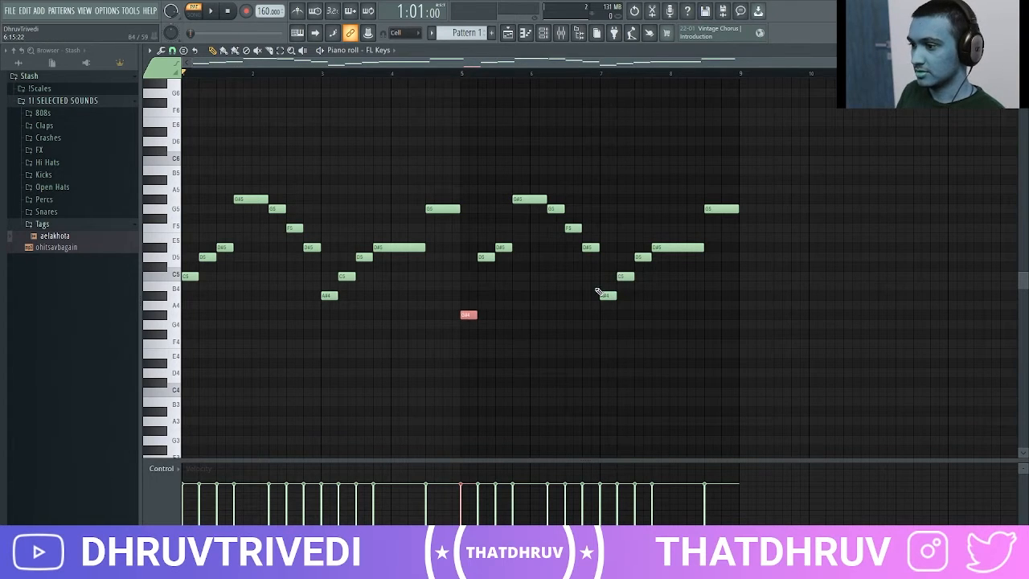
{"action": "left_click", "coordinate": [633, 313]}
{"action": "key", "text": "space"}
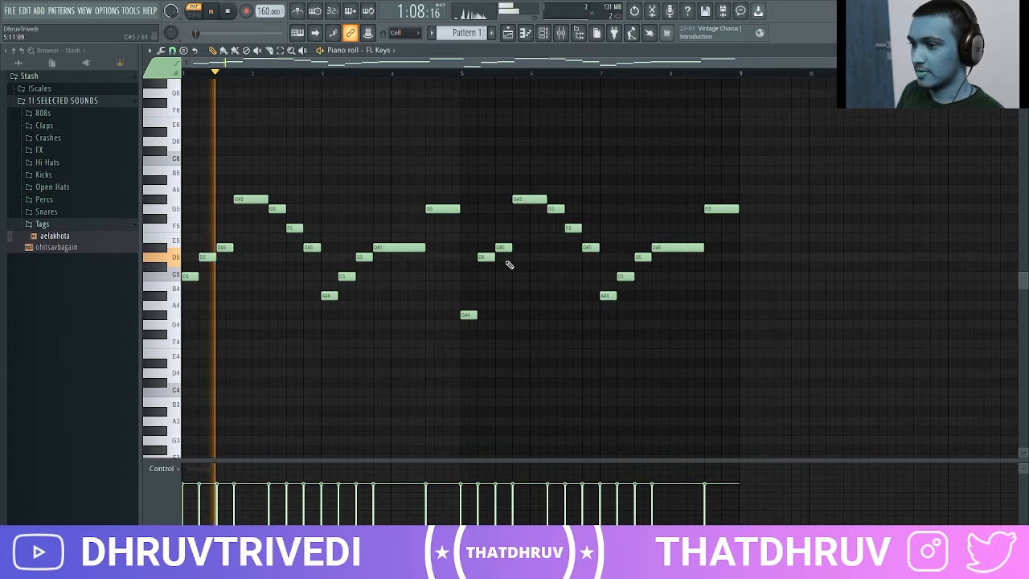
Step: Rework the melody's ending by shortening the last long D#5 and filling bar 8 with A#5, C6, G#5 and G5
{"action": "scroll", "coordinate": [519, 257], "scroll_direction": "down", "scroll_amount": 2}
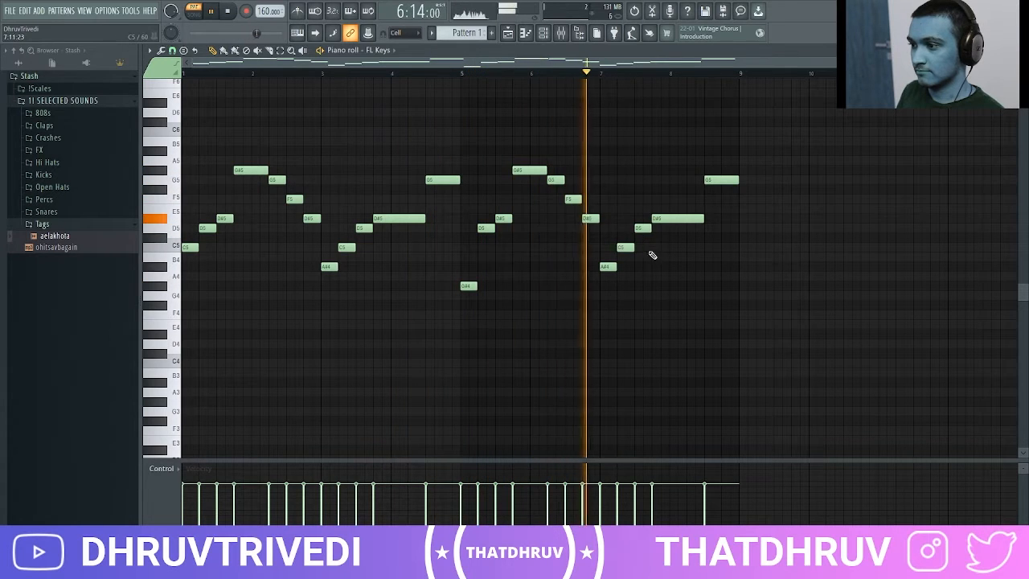
{"action": "key", "text": "space"}
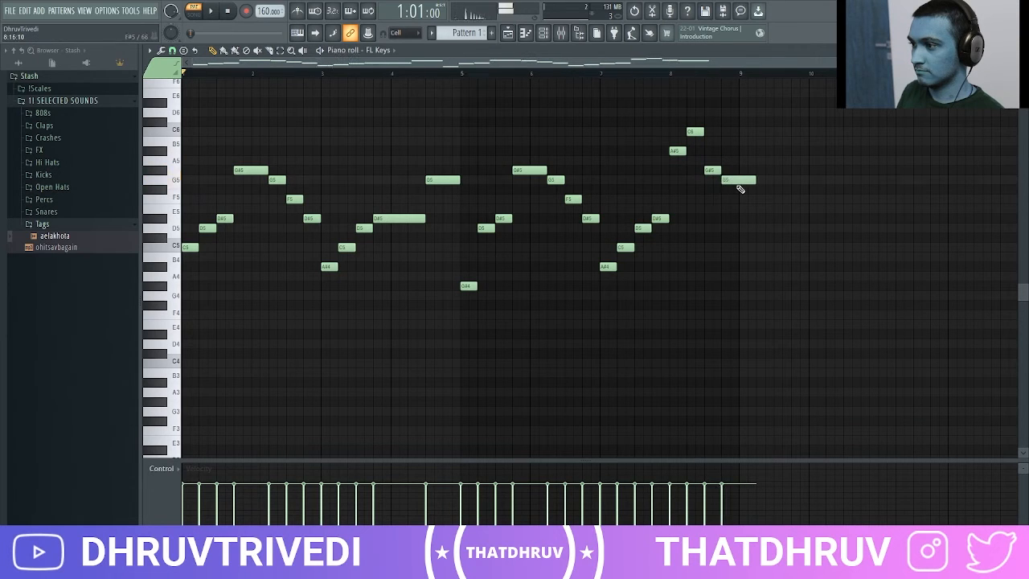
{"action": "scroll", "coordinate": [678, 223], "scroll_direction": "down", "scroll_amount": 3}
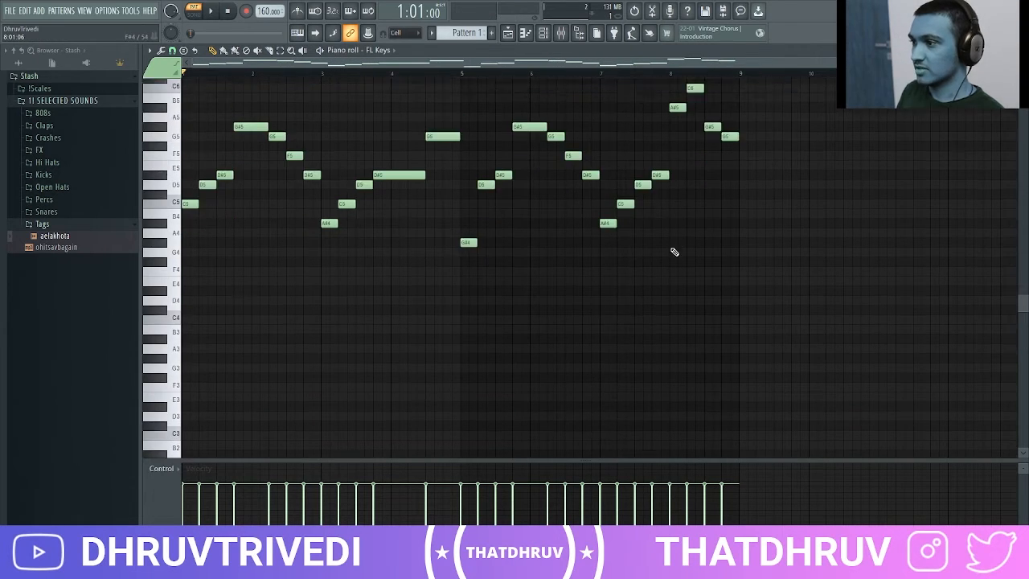
Step: Copy the first melody notes of bars 1, 3, 5 and 7 one octave down and stretch each copy to two bars
{"action": "scroll", "coordinate": [655, 257], "scroll_direction": "up", "scroll_amount": 3}
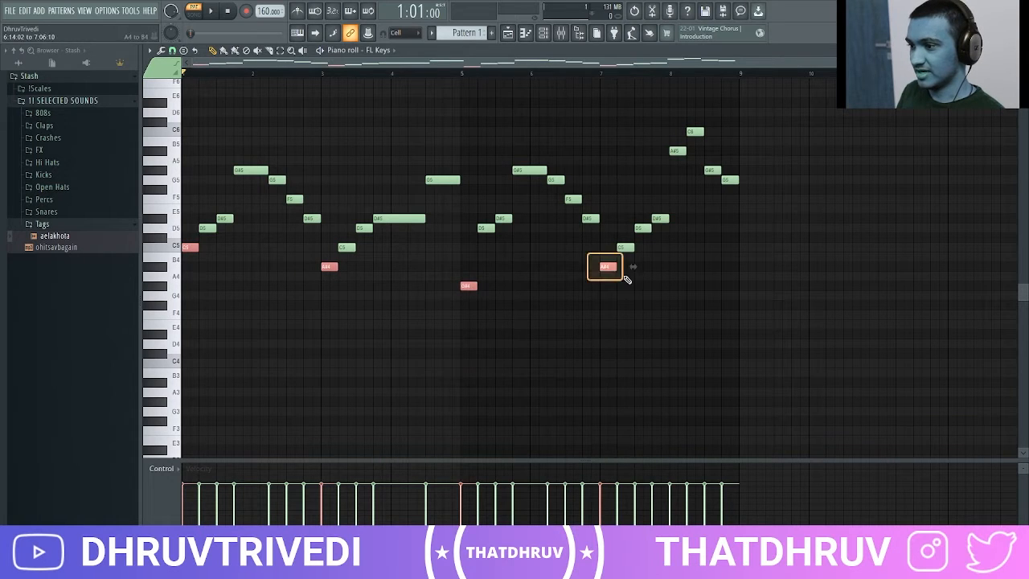
{"action": "key", "text": "ctrl+Down"}
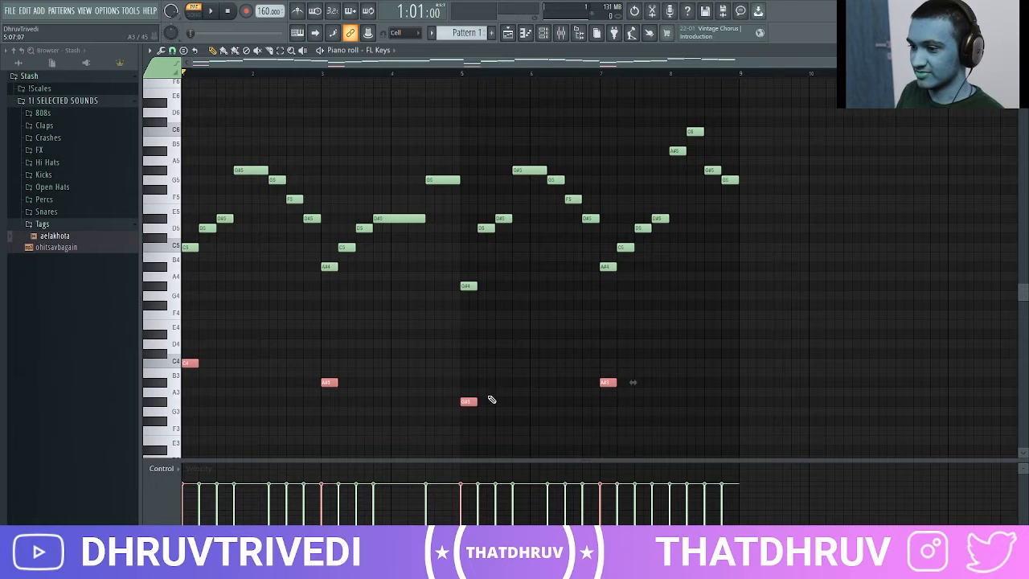
{"action": "left_click_drag", "start_coordinate": [474, 402], "coordinate": [582, 401]}
{"action": "key", "text": "ctrl+d"}
{"action": "key", "text": "space"}
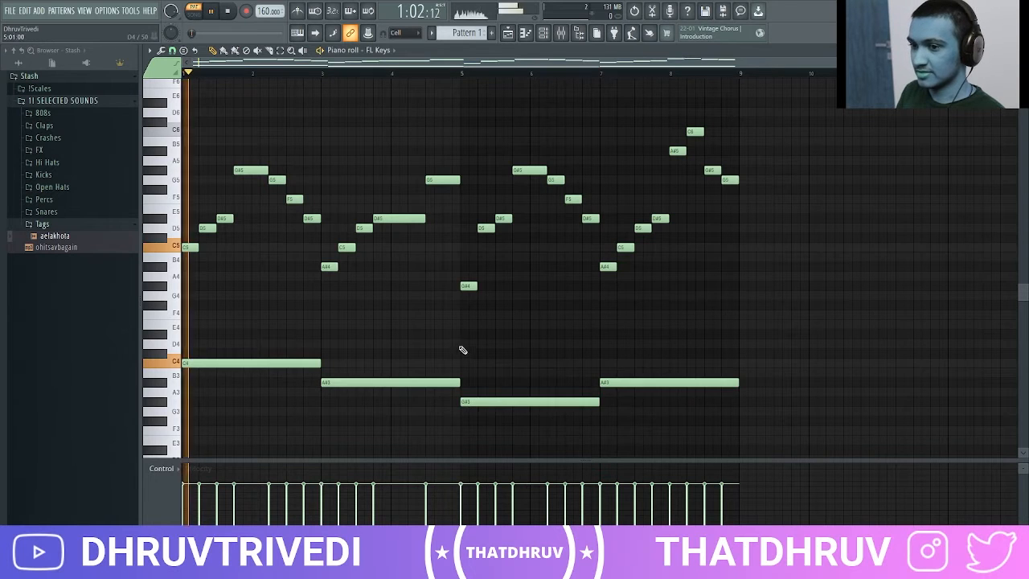
Step: Stack two-bar chord notes: D#4 and G4 over C4, D4 and F4 over the first A#3, C4 and D#4 over G#3
{"action": "scroll", "coordinate": [315, 271], "scroll_direction": "down", "scroll_amount": 2}
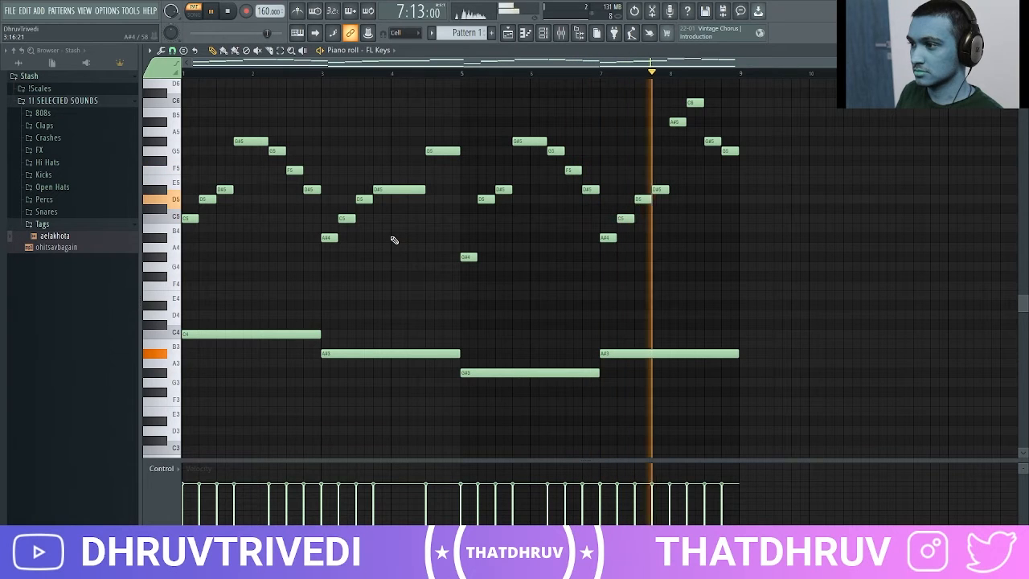
{"action": "scroll", "coordinate": [318, 254], "scroll_direction": "down", "scroll_amount": 1}
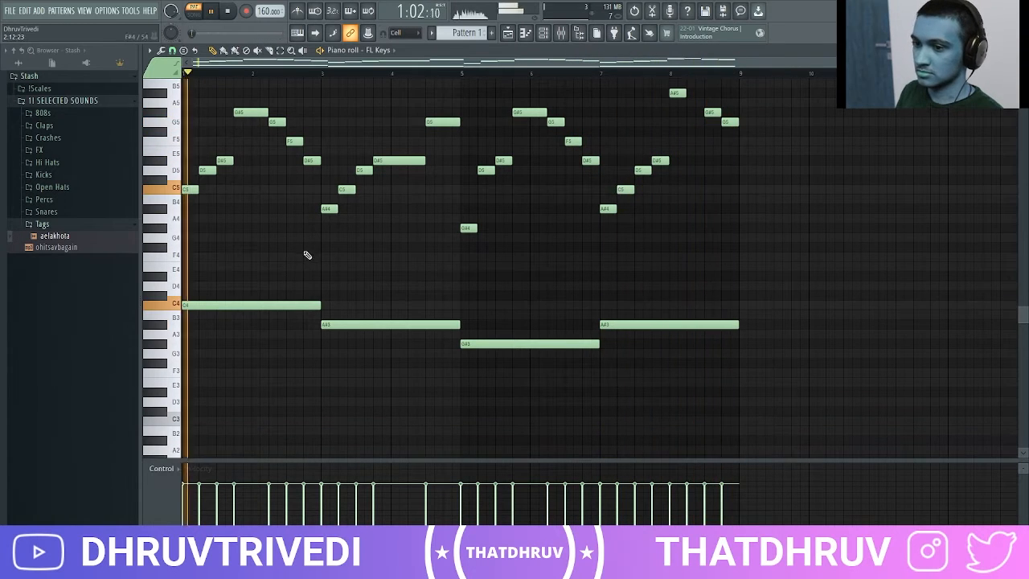
{"action": "key", "text": "space"}
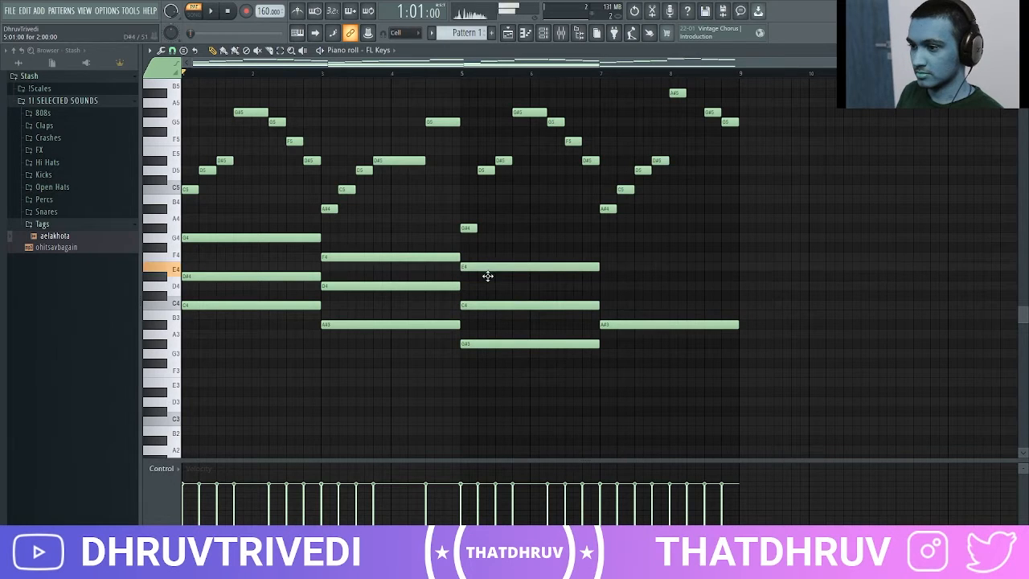
{"action": "left_click_drag", "start_coordinate": [488, 275], "coordinate": [488, 283]}
Step: Copy the D4 and F4 chord notes from bar 3 to bar 7 over A#3 and play the pattern
{"action": "left_click_drag", "start_coordinate": [386, 247], "coordinate": [669, 286]}
{"action": "key", "text": "ctrl+d"}
{"action": "key", "text": "space"}
Step: Copy the root notes of all four chords one octave down as a bass line
{"action": "left_click_drag", "start_coordinate": [273, 291], "coordinate": [408, 339]}
{"action": "left_click_drag", "start_coordinate": [515, 319], "coordinate": [689, 361]}
{"action": "key", "text": "ctrl+c"}
{"action": "key", "text": "ctrl+v"}
{"action": "key", "text": "ctrl+Down"}
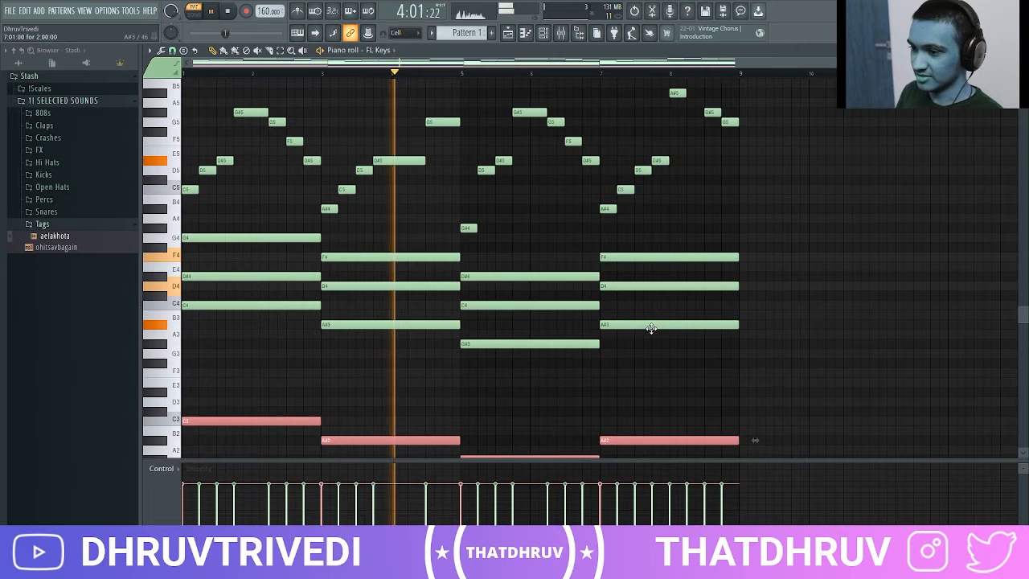
{"action": "key", "text": "ctrl+d"}
{"action": "scroll", "coordinate": [492, 306], "scroll_direction": "down", "scroll_amount": 3}
{"action": "scroll", "coordinate": [492, 309], "scroll_direction": "up", "scroll_amount": 5}
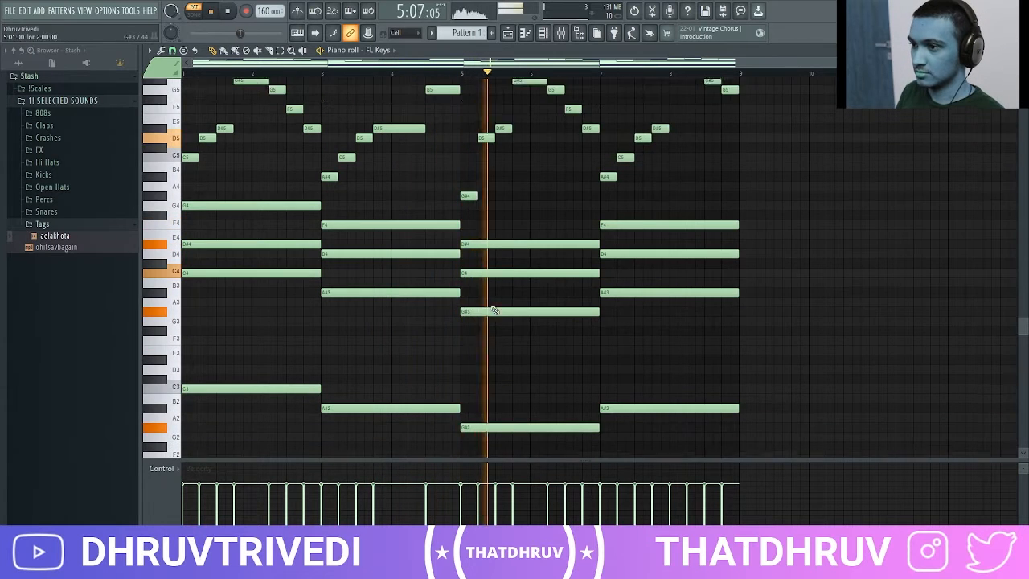
Step: Start a counter-melody above the melody in bar 1 with long G6, F6 and D#6 notes entering one after another
{"action": "scroll", "coordinate": [492, 309], "scroll_direction": "down", "scroll_amount": 2}
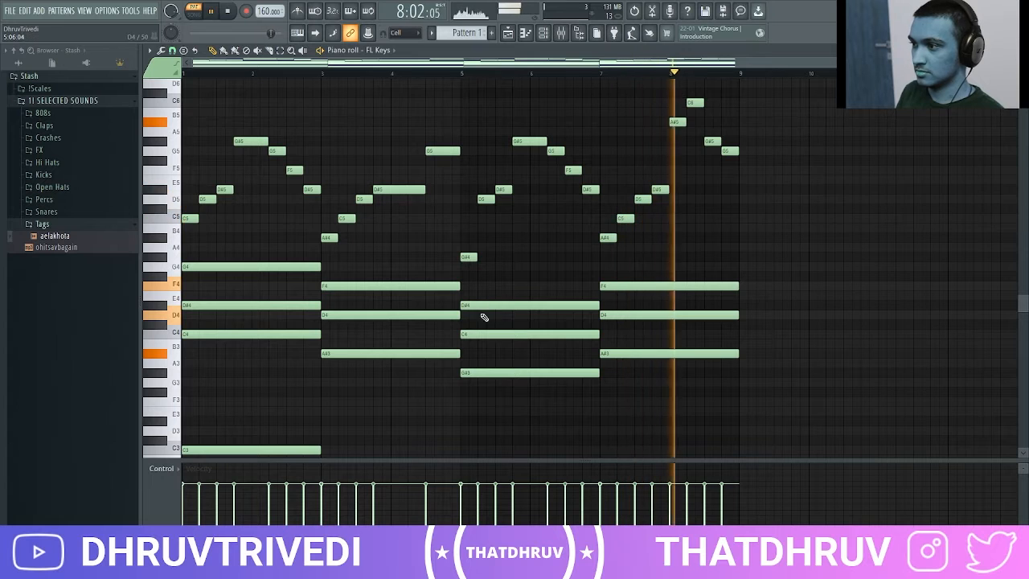
{"action": "scroll", "coordinate": [483, 322], "scroll_direction": "up", "scroll_amount": 4}
{"action": "key", "text": "space"}
{"action": "scroll", "coordinate": [265, 226], "scroll_direction": "up", "scroll_amount": 3}
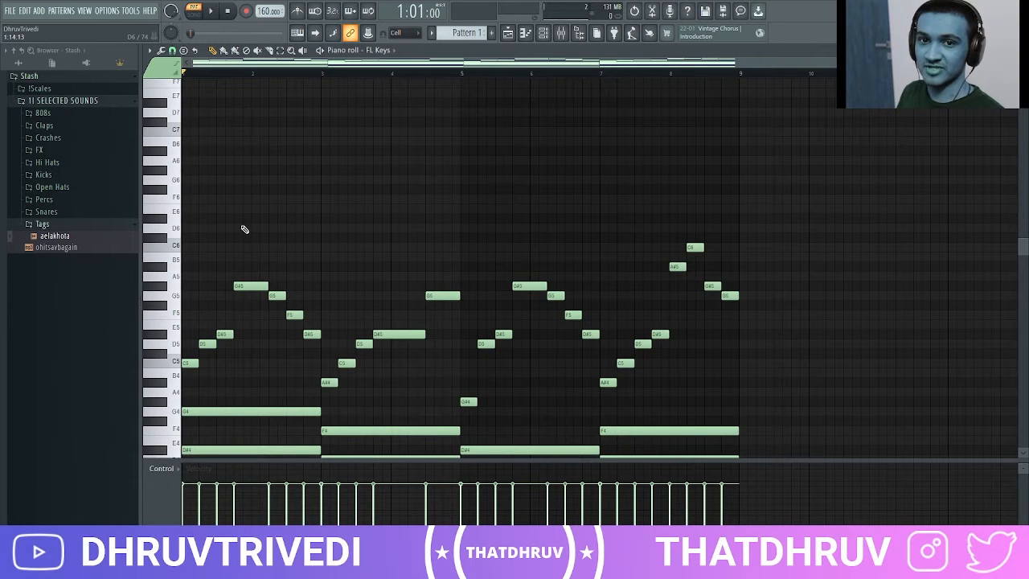
{"action": "scroll", "coordinate": [226, 240], "scroll_direction": "up", "scroll_amount": 3}
{"action": "left_click", "coordinate": [193, 238]}
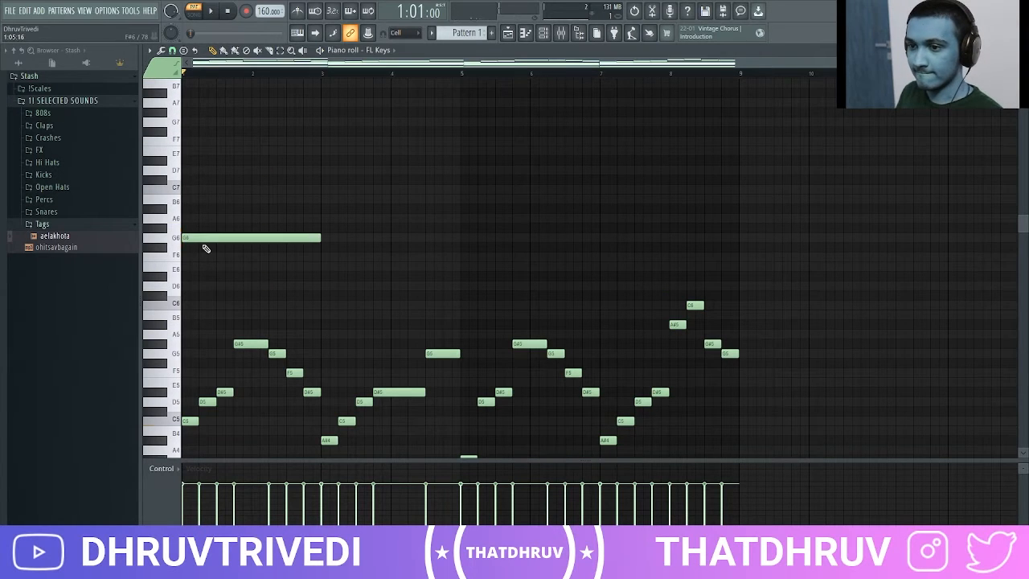
{"action": "key", "text": "space"}
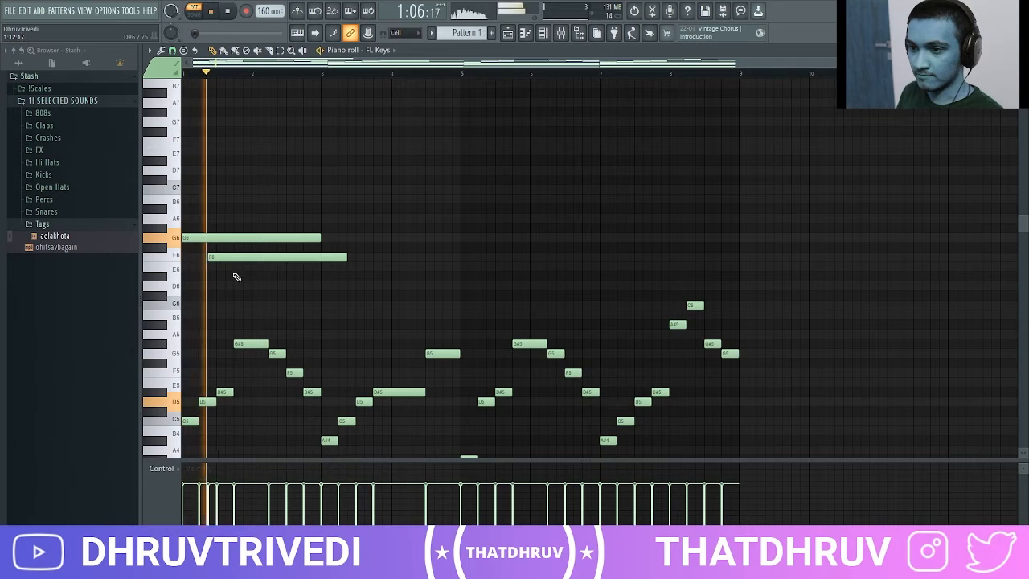
{"action": "left_click", "coordinate": [233, 278]}
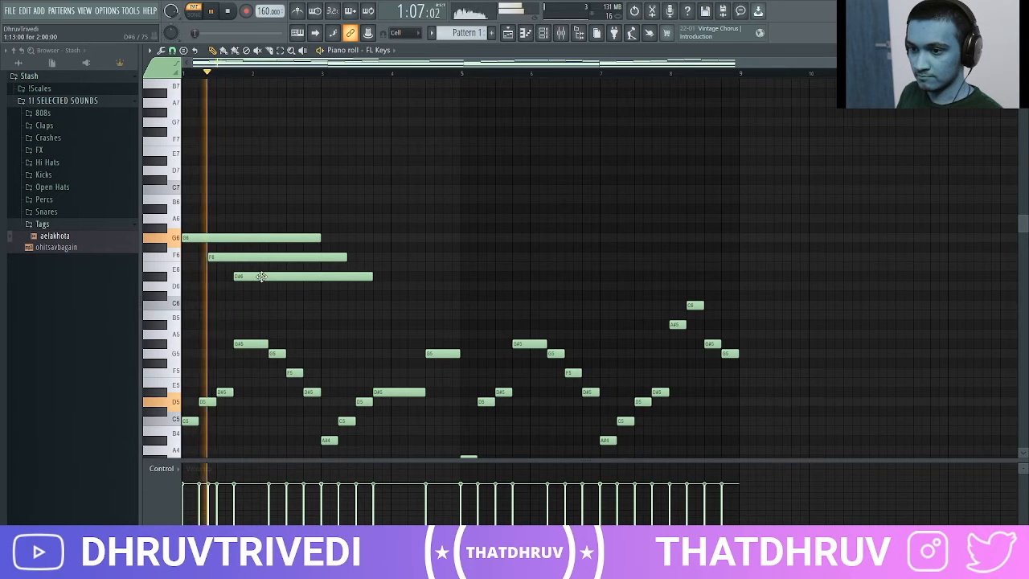
{"action": "key", "text": "space"}
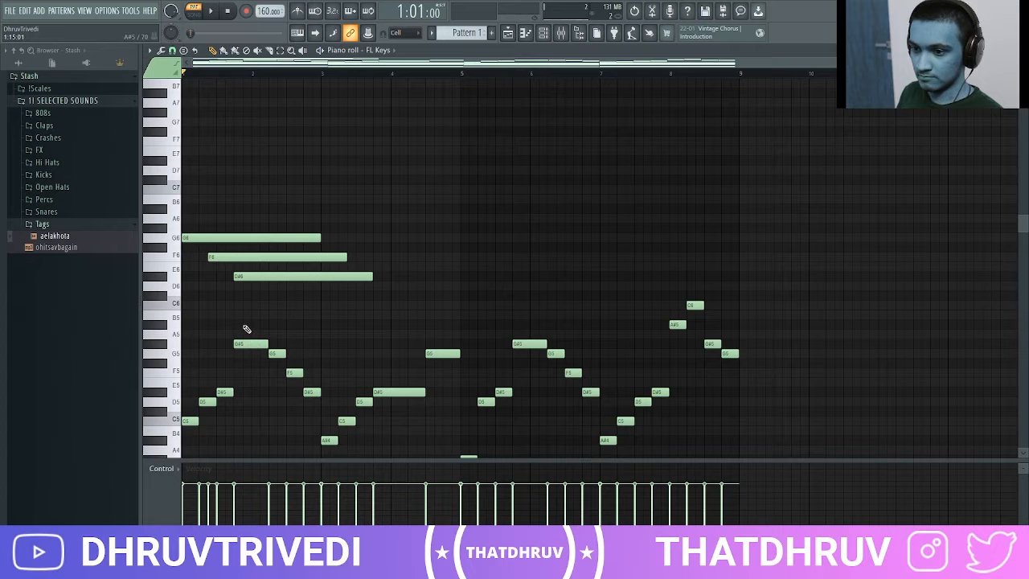
Step: Continue the counter-melody with a C6 note late in bar 2 and a D6 note at the start of bar 3
{"action": "key", "text": "space"}
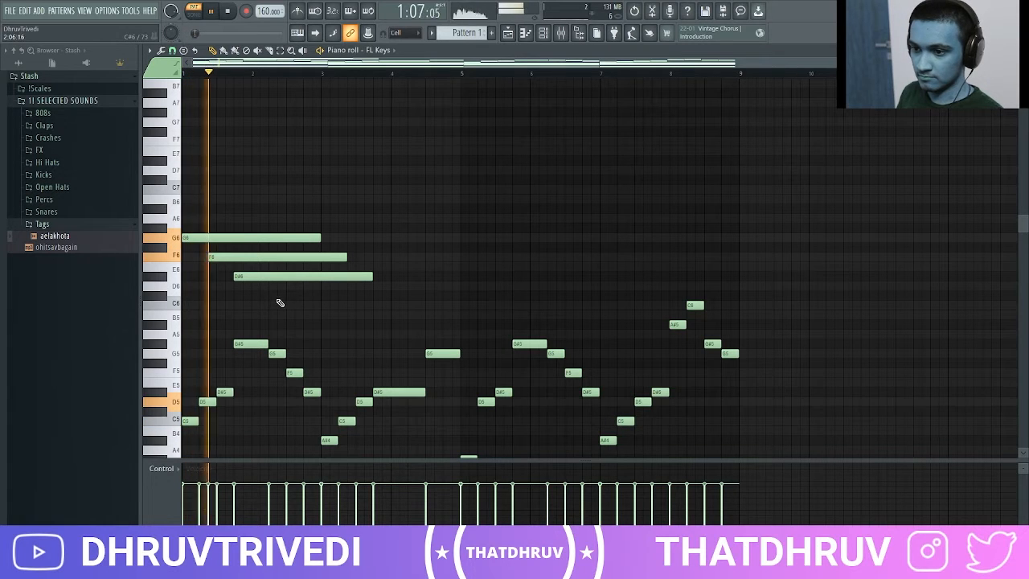
{"action": "left_click", "coordinate": [308, 296]}
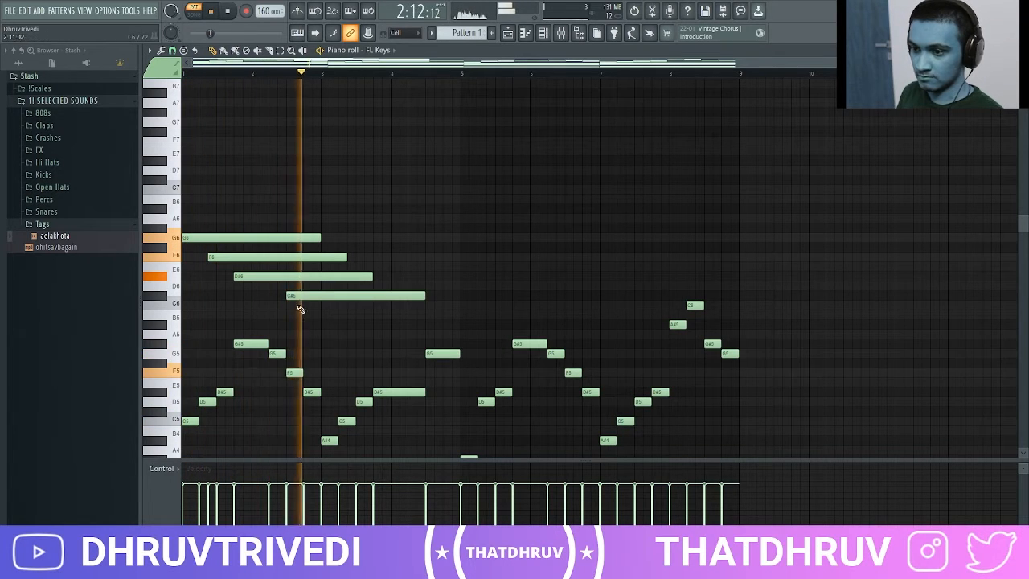
{"action": "key", "text": "space"}
{"action": "key", "text": "space"}
{"action": "left_click_drag", "start_coordinate": [308, 296], "coordinate": [310, 306]}
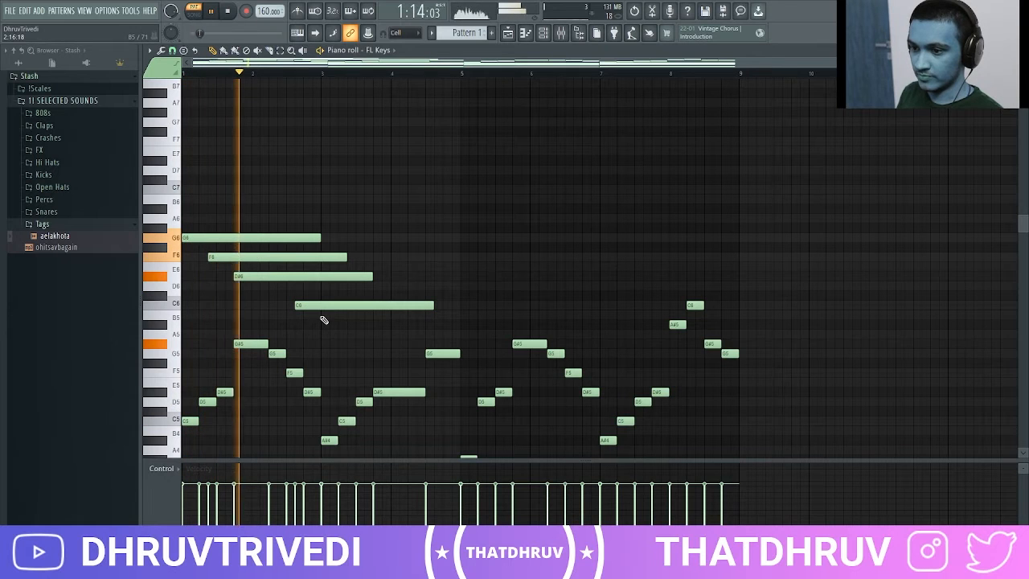
{"action": "left_click", "coordinate": [357, 296]}
{"action": "key", "text": "space"}
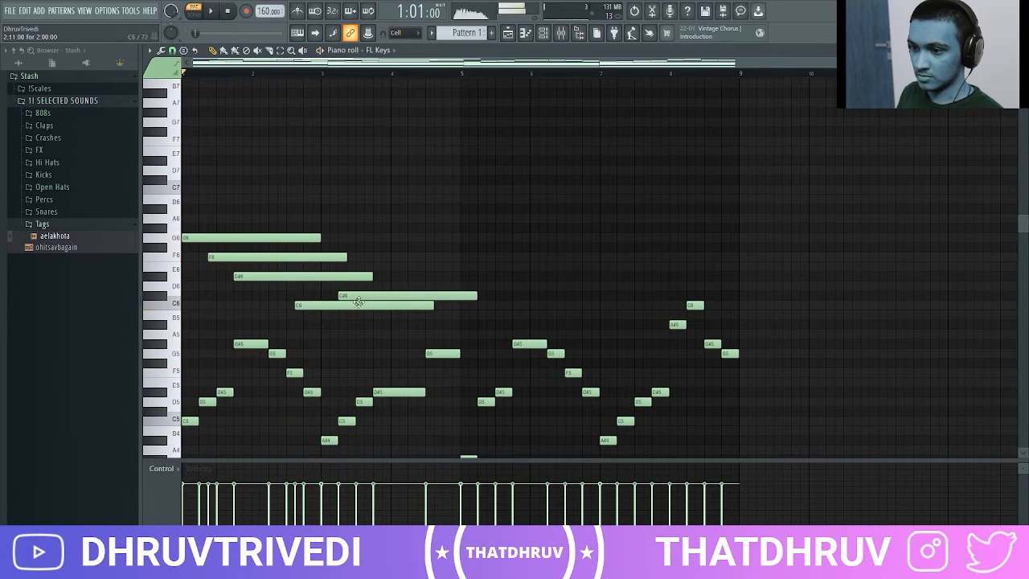
{"action": "key", "text": "space"}
{"action": "left_click_drag", "start_coordinate": [350, 298], "coordinate": [342, 288]}
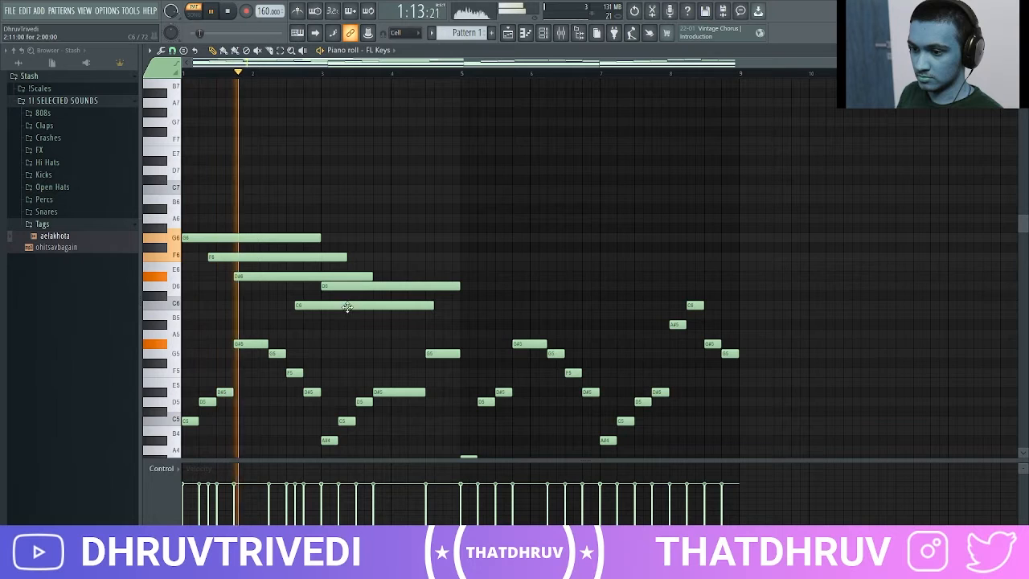
Step: Add a G#6 counter-melody note starting in the middle of bar 4
{"action": "scroll", "coordinate": [358, 289], "scroll_direction": "down", "scroll_amount": 1}
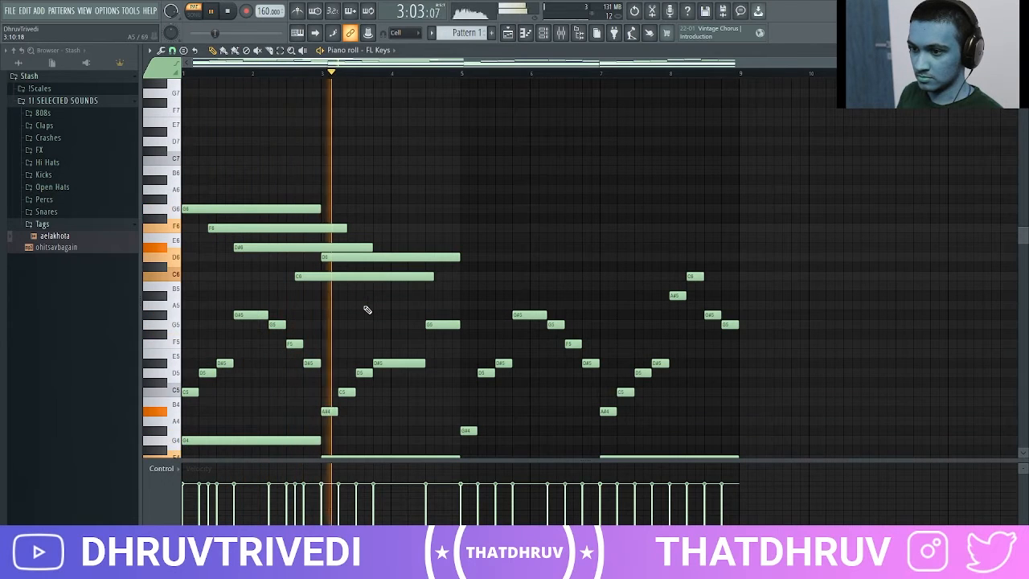
{"action": "key", "text": "space"}
{"action": "key", "text": "space"}
{"action": "left_click", "coordinate": [408, 230]}
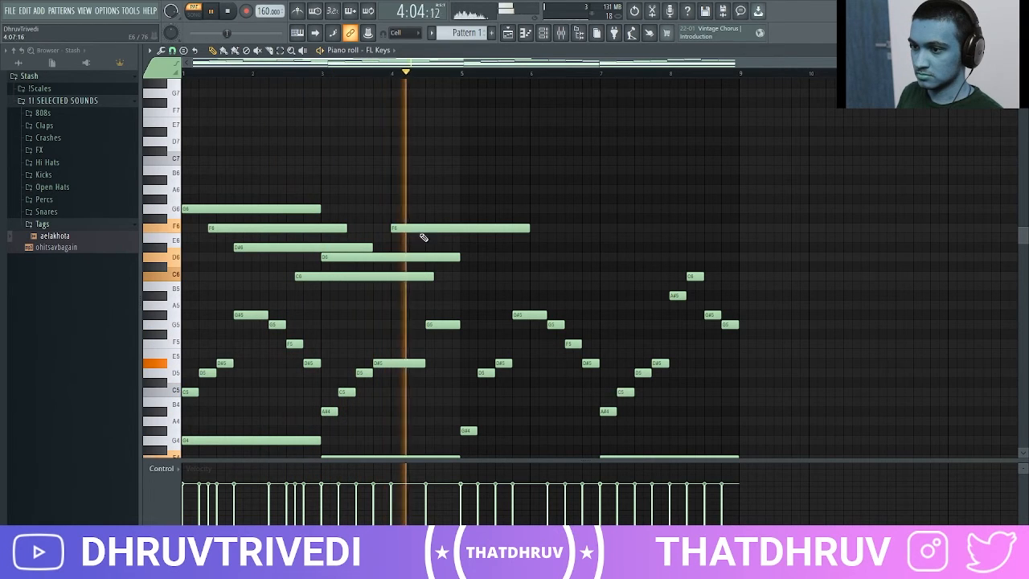
{"action": "left_click_drag", "start_coordinate": [418, 228], "coordinate": [434, 198]}
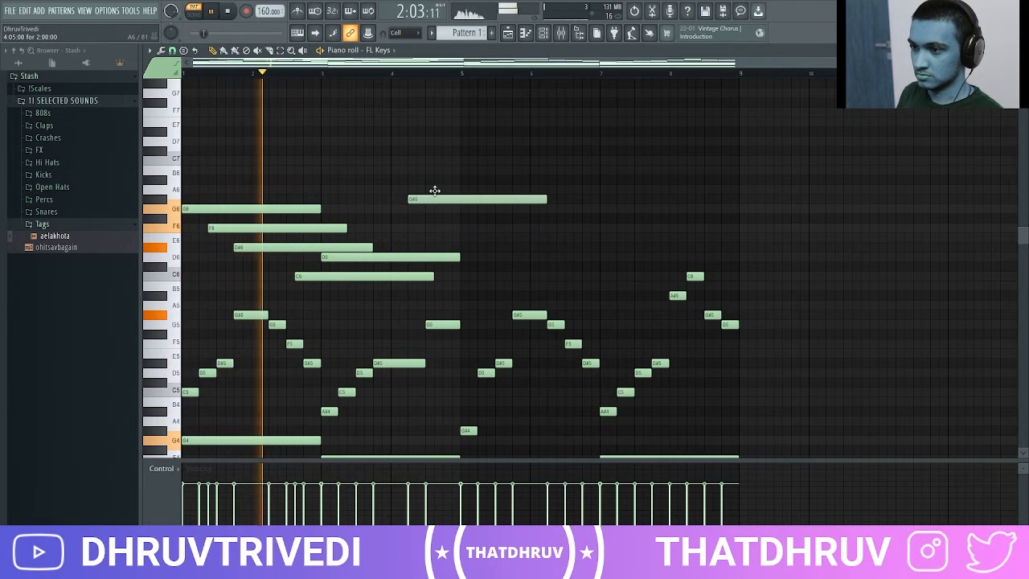
{"action": "scroll", "coordinate": [437, 248], "scroll_direction": "down", "scroll_amount": 3}
{"action": "scroll", "coordinate": [440, 247], "scroll_direction": "up", "scroll_amount": 3}
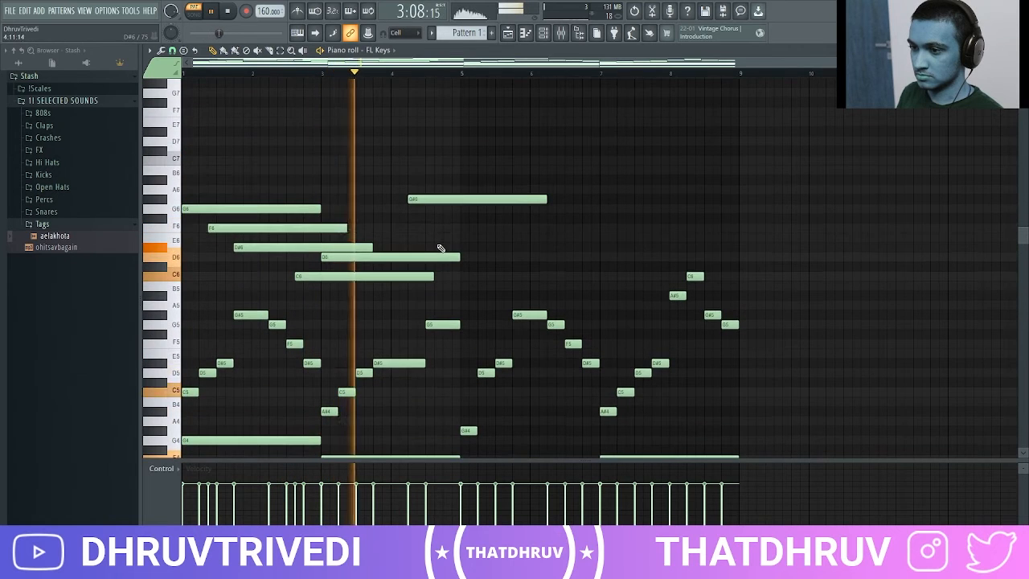
{"action": "left_click_drag", "start_coordinate": [441, 199], "coordinate": [459, 199]}
Step: Apply quick legato to the counter-melody notes and cut off the part of the G#6 note beyond bar 4
{"action": "left_click_drag", "start_coordinate": [236, 177], "coordinate": [464, 287]}
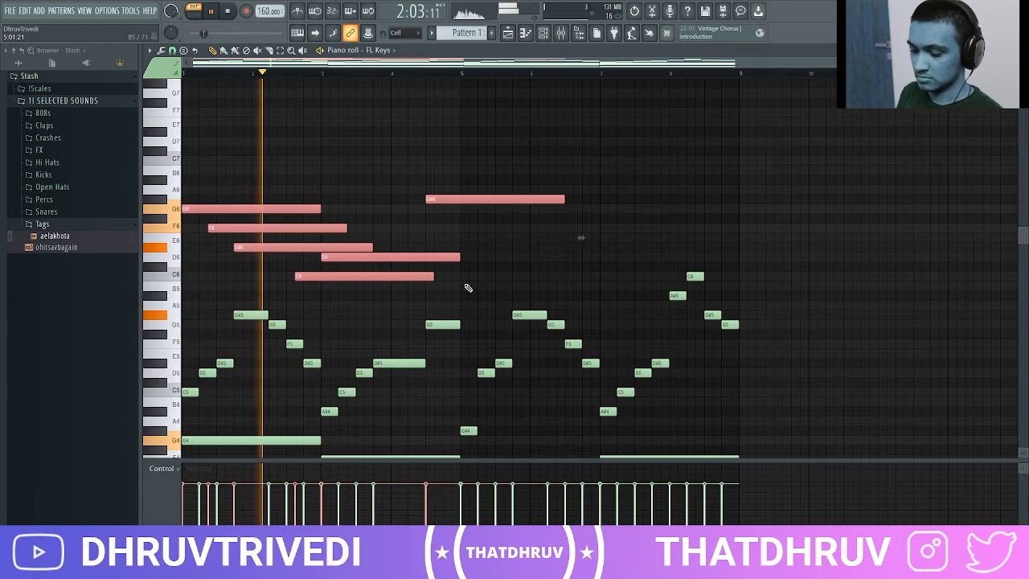
{"action": "key", "text": "ctrl+l"}
{"action": "key", "text": "ctrl+d"}
{"action": "key", "text": "space"}
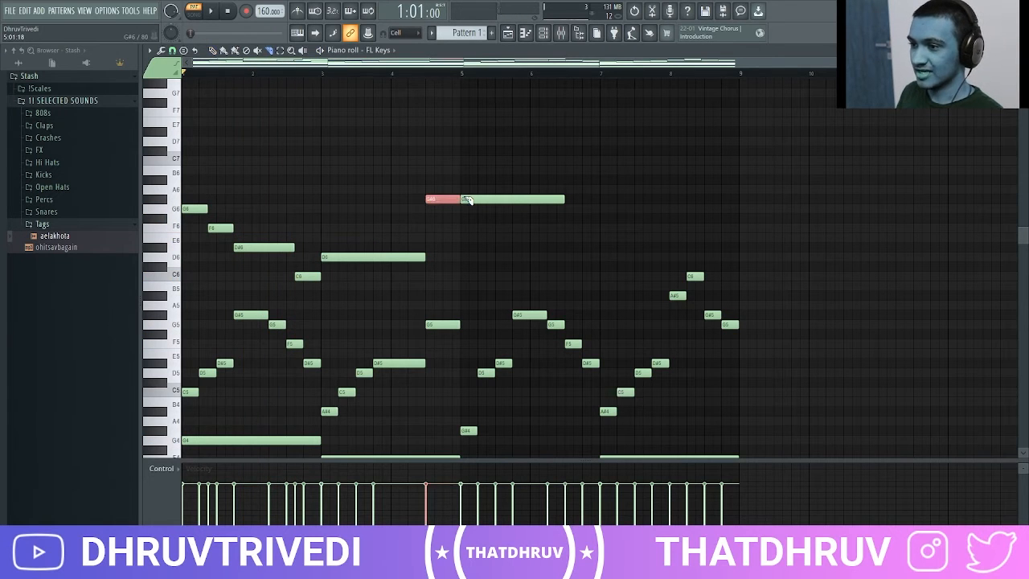
{"action": "scroll", "coordinate": [268, 218], "scroll_direction": "down", "scroll_amount": 2}
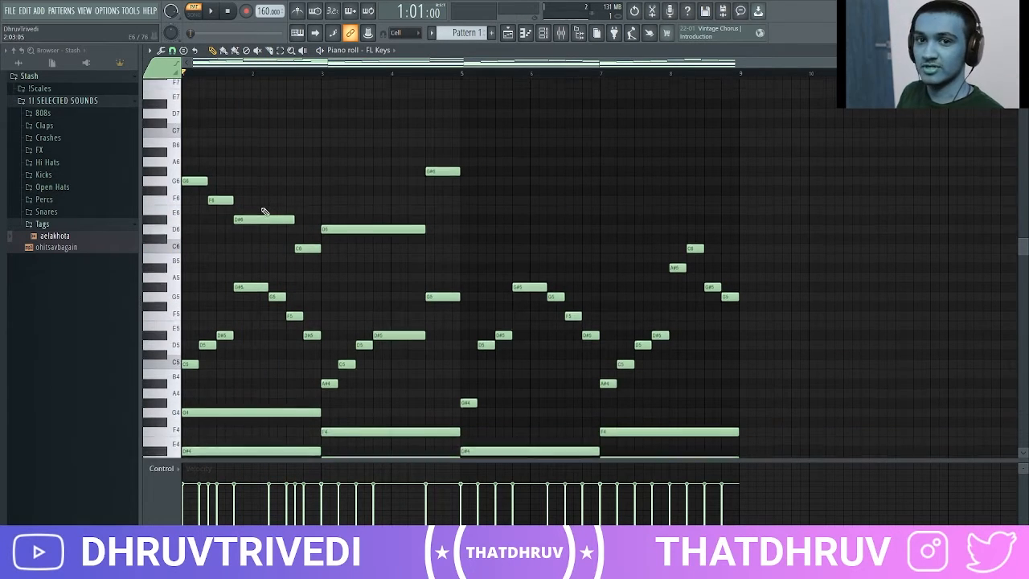
Step: Play the pattern and lower the counter-melody note at the end of bar 4 to G6
{"action": "key", "text": "space"}
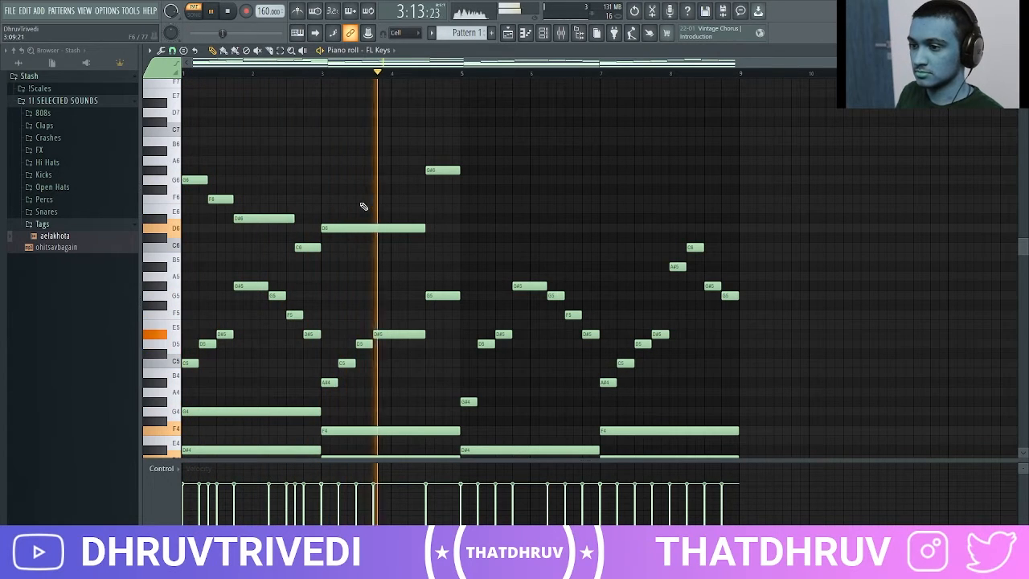
{"action": "key", "text": "space"}
{"action": "left_click", "coordinate": [447, 170]}
{"action": "left_click_drag", "start_coordinate": [447, 171], "coordinate": [447, 180]}
{"action": "key", "text": "space"}
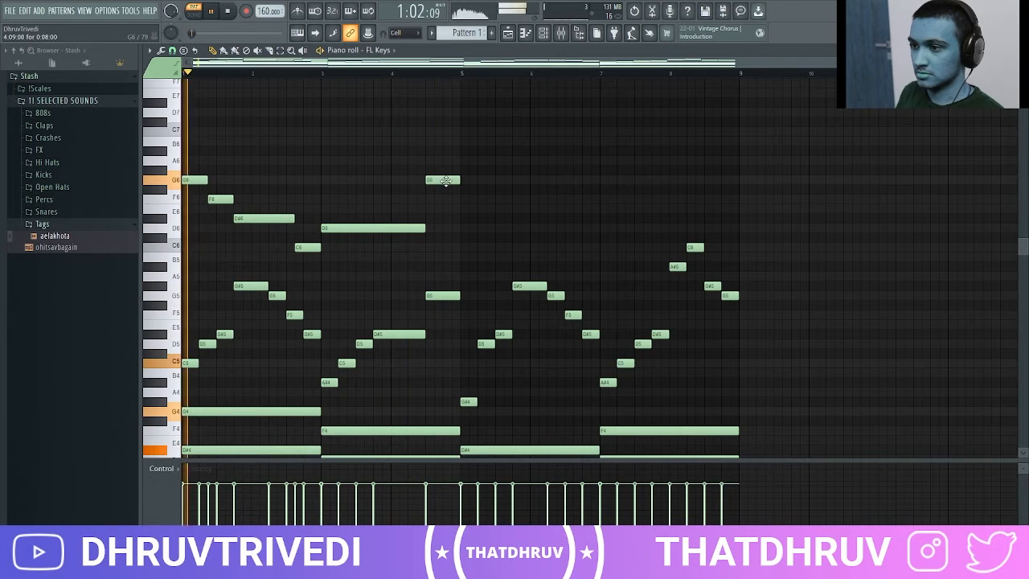
Step: Duplicate the four-bar counter-melody into bars 5 to 8, leaving the melody's C6 note in bar 8 out of the selection
{"action": "left_click_drag", "start_coordinate": [346, 148], "coordinate": [357, 251]}
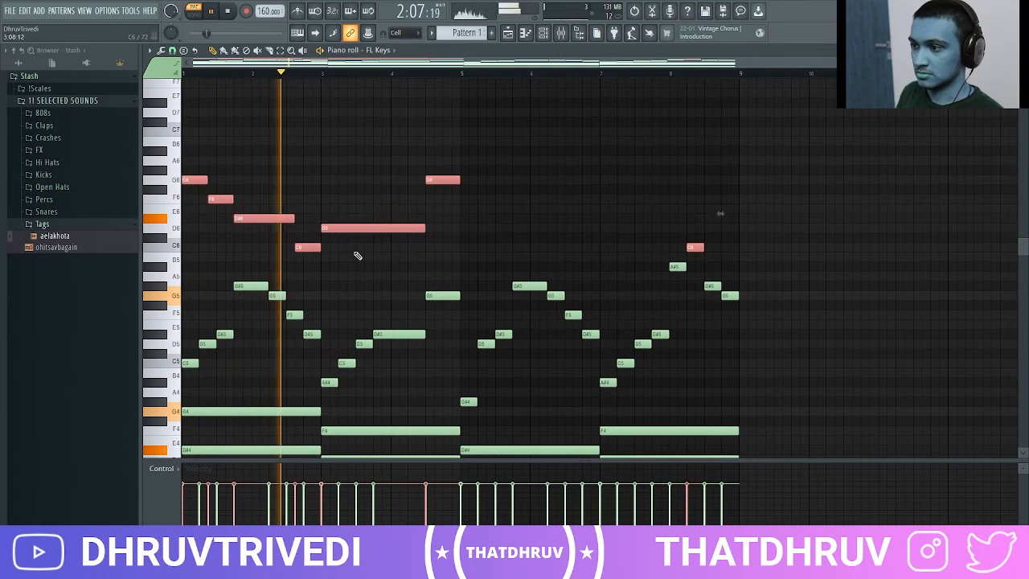
{"action": "left_click", "coordinate": [691, 247], "text": "ctrl"}
{"action": "key", "text": "ctrl+b"}
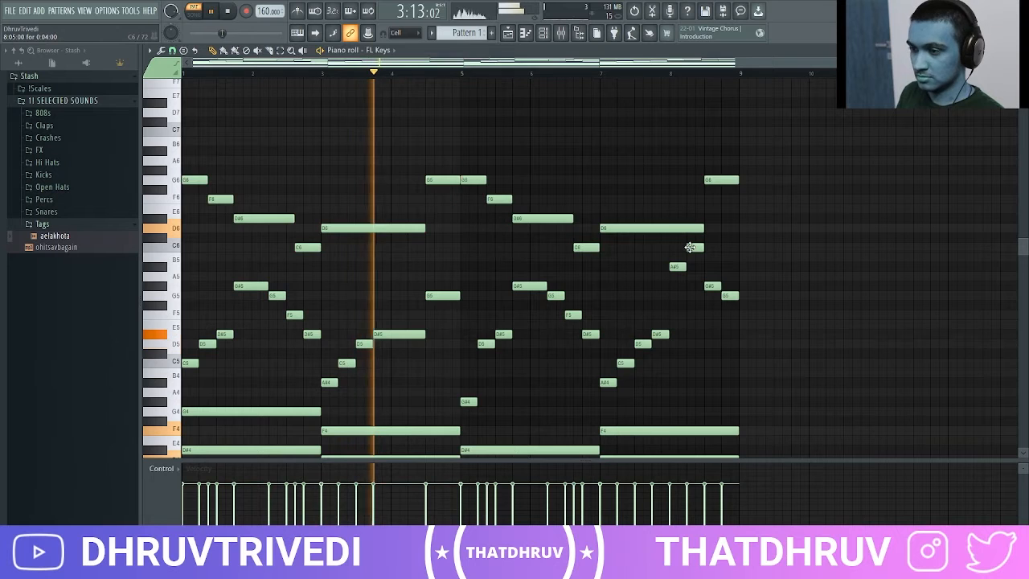
Step: Lower the first three copied counter-melody notes in bar 5 to F6, D#6 and D6
{"action": "left_click_drag", "start_coordinate": [475, 178], "coordinate": [475, 202]}
{"action": "key", "text": "space"}
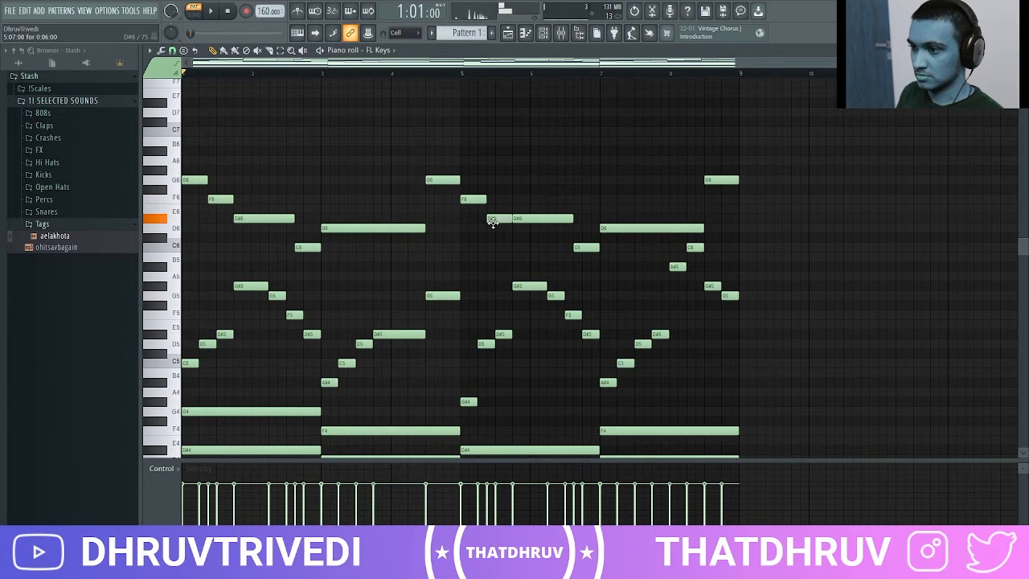
{"action": "key", "text": "space"}
{"action": "left_click_drag", "start_coordinate": [528, 218], "coordinate": [528, 228]}
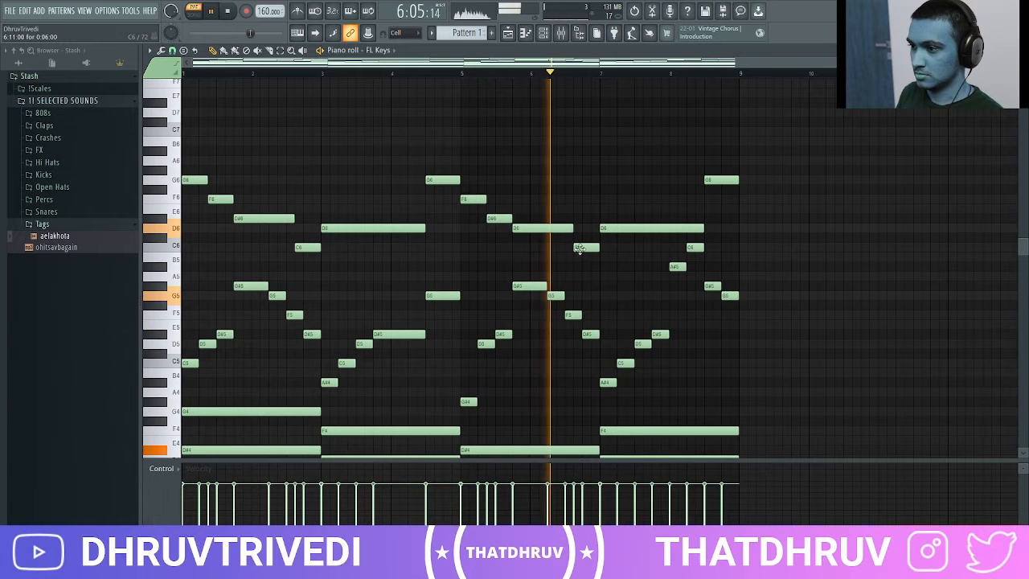
Step: Raise the copied counter-melody note at the start of bar 7 to D#6 and the closing note of bar 8 to A#6
{"action": "key", "text": "space"}
{"action": "mouse_move", "coordinate": [639, 228]}
{"action": "left_mouse_down"}
{"action": "mouse_move", "coordinate": [639, 209]}
{"action": "mouse_move", "coordinate": [639, 221]}
{"action": "left_mouse_up"}
{"action": "key", "text": "space"}
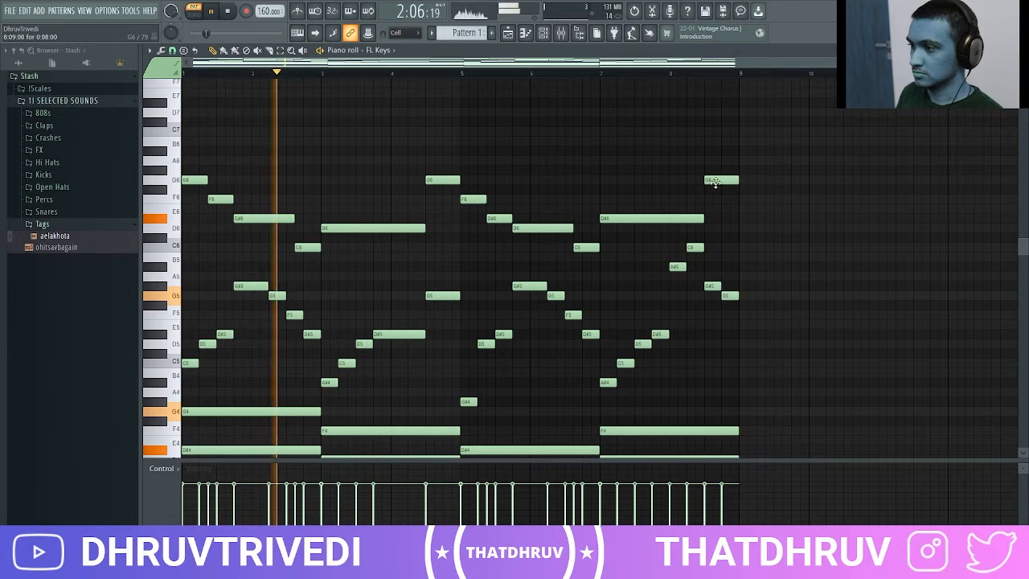
{"action": "left_click_drag", "start_coordinate": [715, 182], "coordinate": [715, 171]}
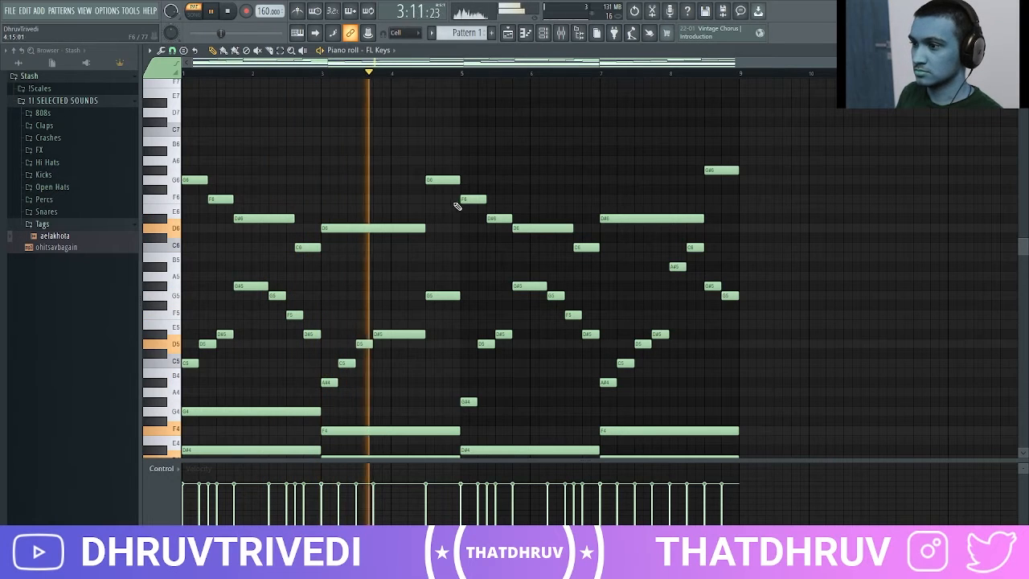
{"action": "left_click_drag", "start_coordinate": [724, 164], "coordinate": [724, 145]}
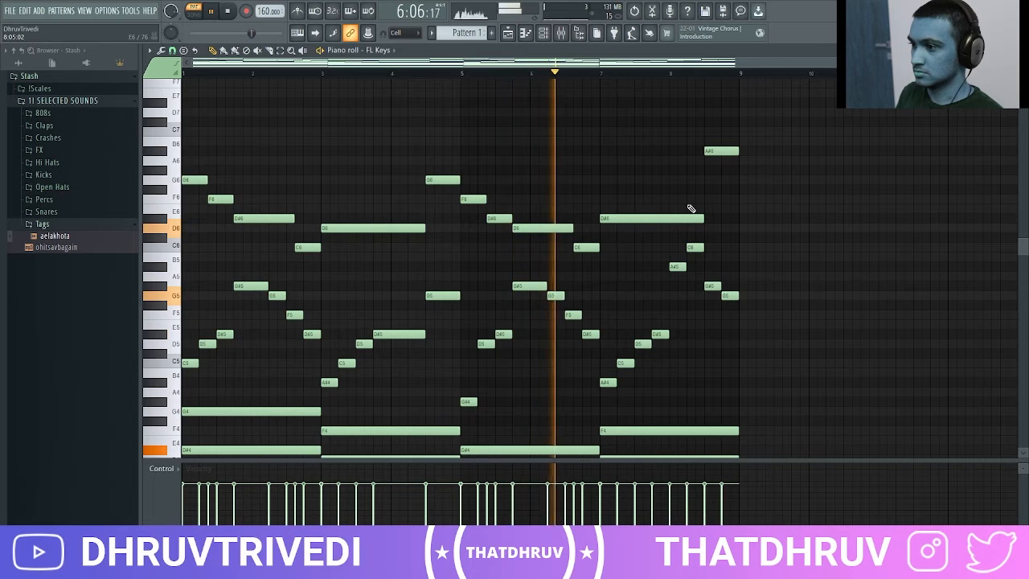
Step: Insert an F6 note late in bar 7, extend it to the closing A#6 and shorten the D#6 before it
{"action": "left_click", "coordinate": [658, 199]}
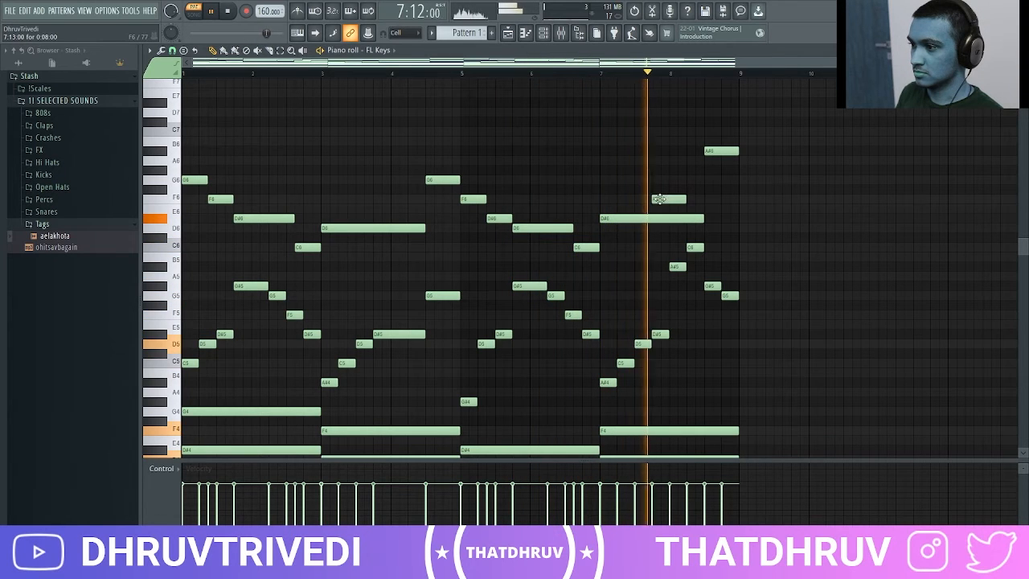
{"action": "mouse_move", "coordinate": [697, 215]}
{"action": "left_mouse_down"}
{"action": "mouse_move", "coordinate": [652, 218]}
{"action": "mouse_move", "coordinate": [696, 202]}
{"action": "left_mouse_up"}
{"action": "key", "text": "space"}
Step: Strum the pattern's notes with a slight start-time offset using the strumizer
{"action": "scroll", "coordinate": [595, 181], "scroll_direction": "down", "scroll_amount": 4}
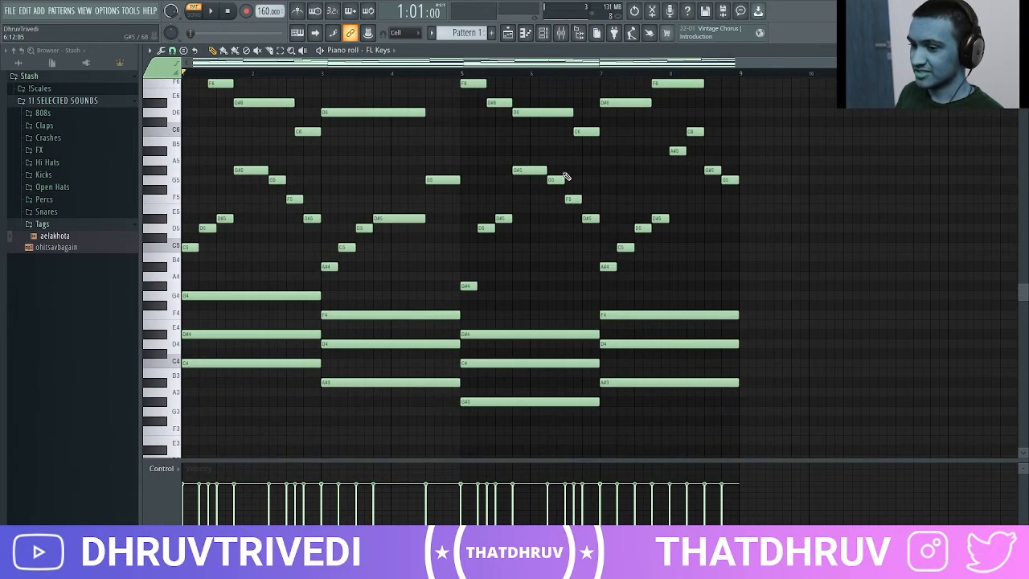
{"action": "key", "text": "alt+s"}
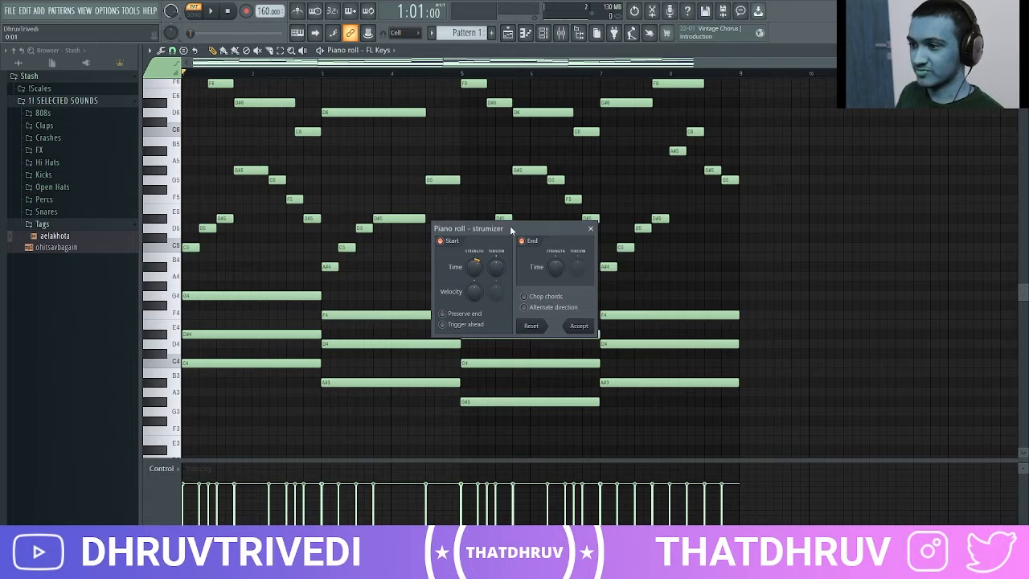
{"action": "left_click_drag", "start_coordinate": [511, 230], "coordinate": [527, 211]}
{"action": "left_click", "coordinate": [594, 307]}
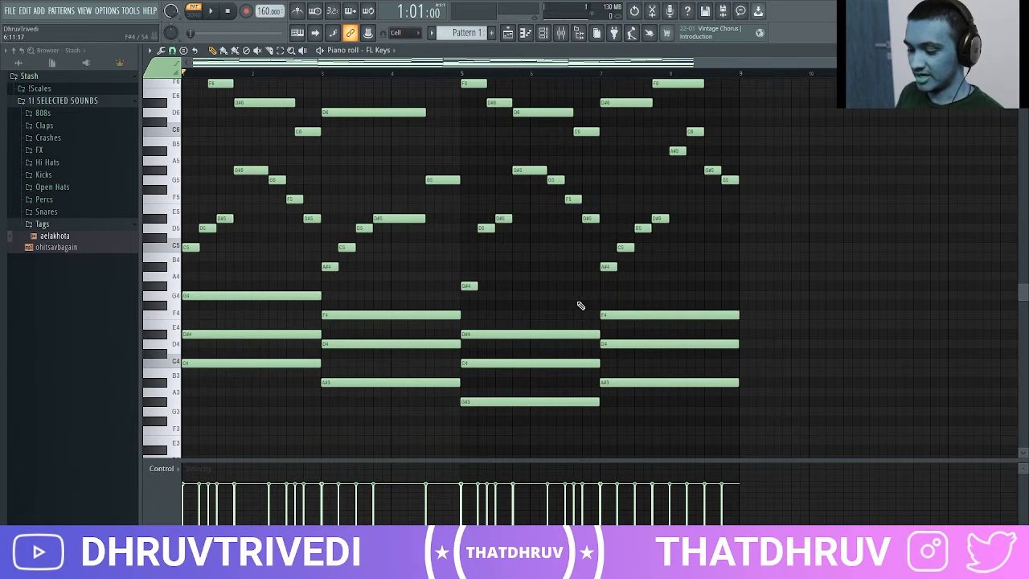
Step: Randomize the velocity and release levels of the pattern's notes with bipolar variation
{"action": "key", "text": "alt+r"}
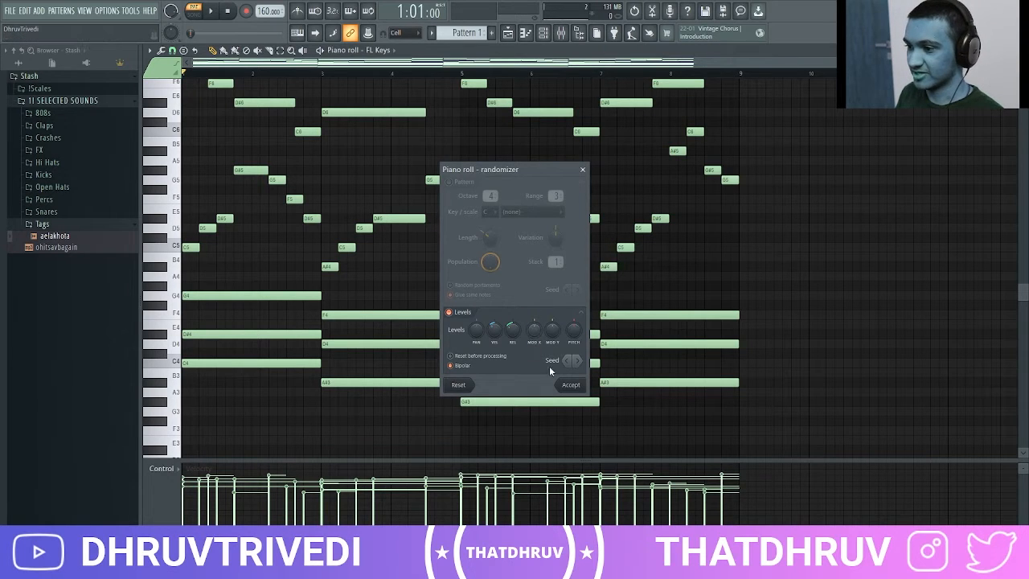
{"action": "left_click_drag", "start_coordinate": [497, 334], "coordinate": [513, 353]}
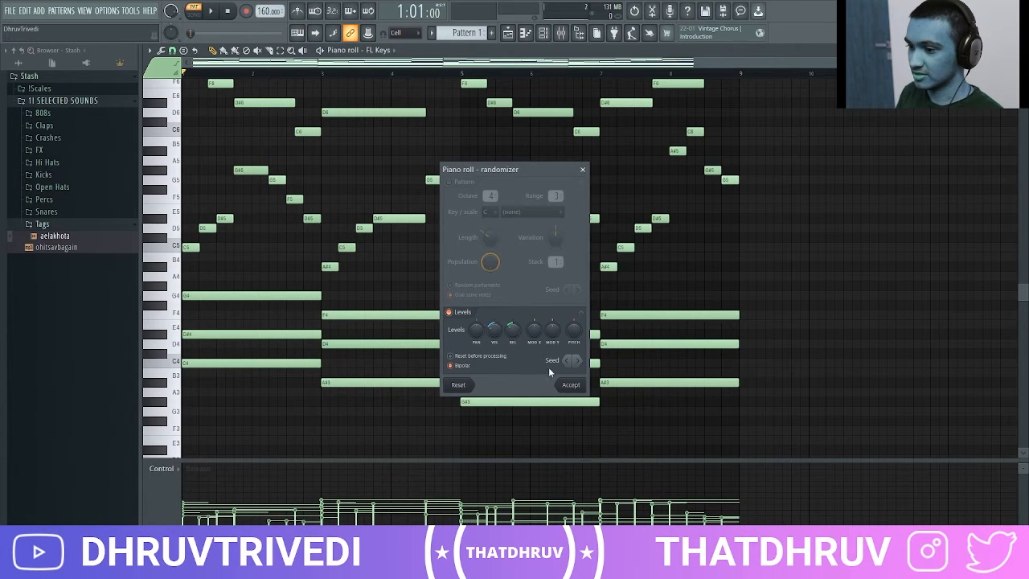
{"action": "left_click", "coordinate": [571, 384]}
{"action": "scroll", "coordinate": [690, 345], "scroll_direction": "up", "scroll_amount": 8}
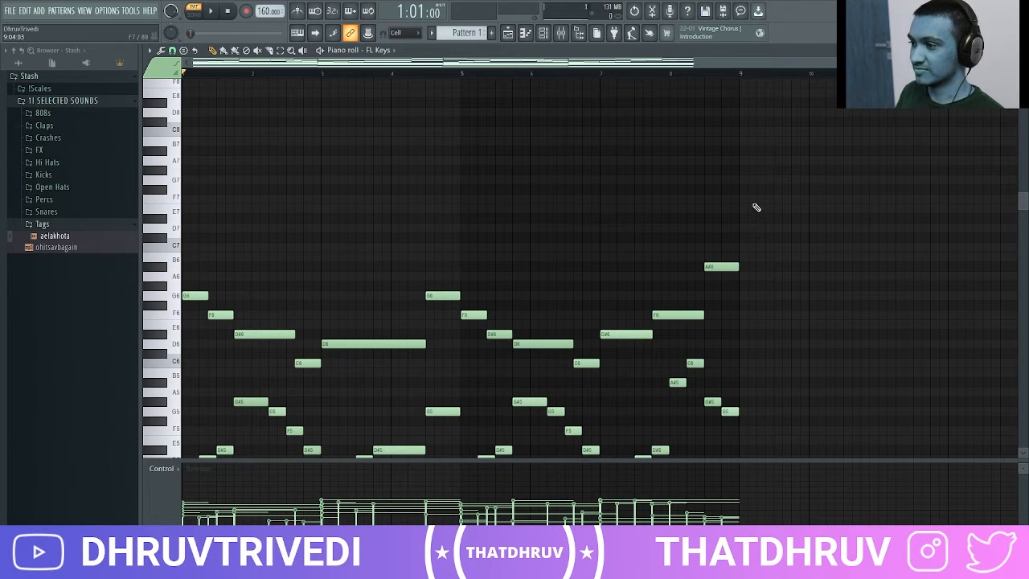
{"action": "scroll", "coordinate": [749, 191], "scroll_direction": "down", "scroll_amount": 3}
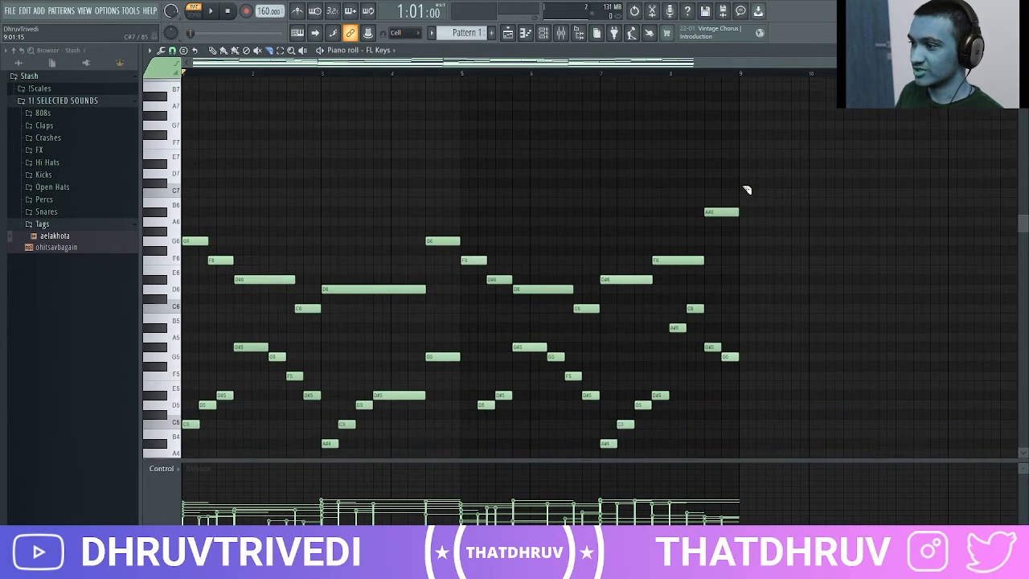
Step: Play back the pattern and review the chords, bass notes and counter-melody in the FL Keys piano roll
{"action": "scroll", "coordinate": [746, 359], "scroll_direction": "down", "scroll_amount": 15}
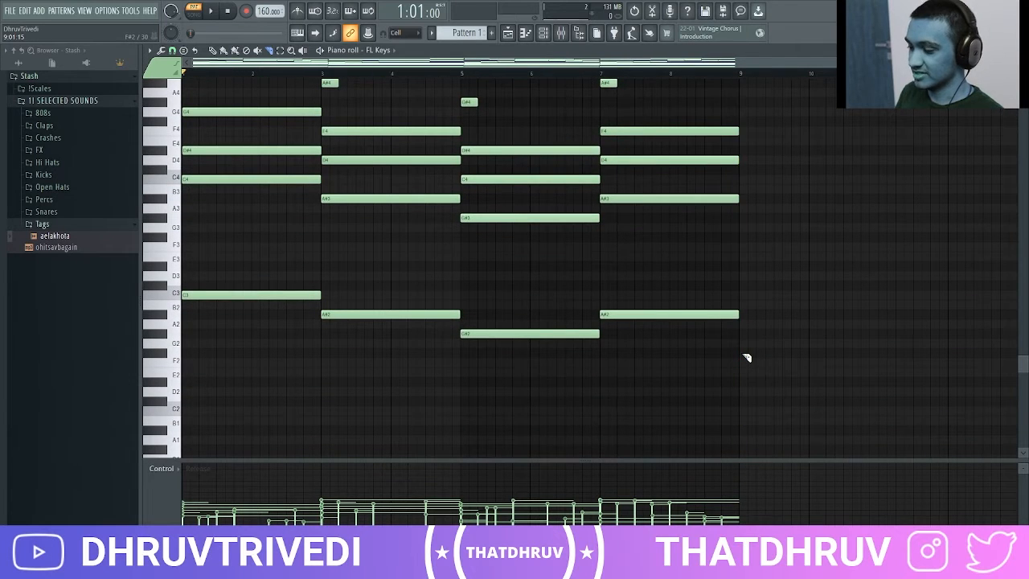
{"action": "scroll", "coordinate": [746, 358], "scroll_direction": "up", "scroll_amount": 3}
{"action": "scroll", "coordinate": [746, 358], "scroll_direction": "up", "scroll_amount": 2}
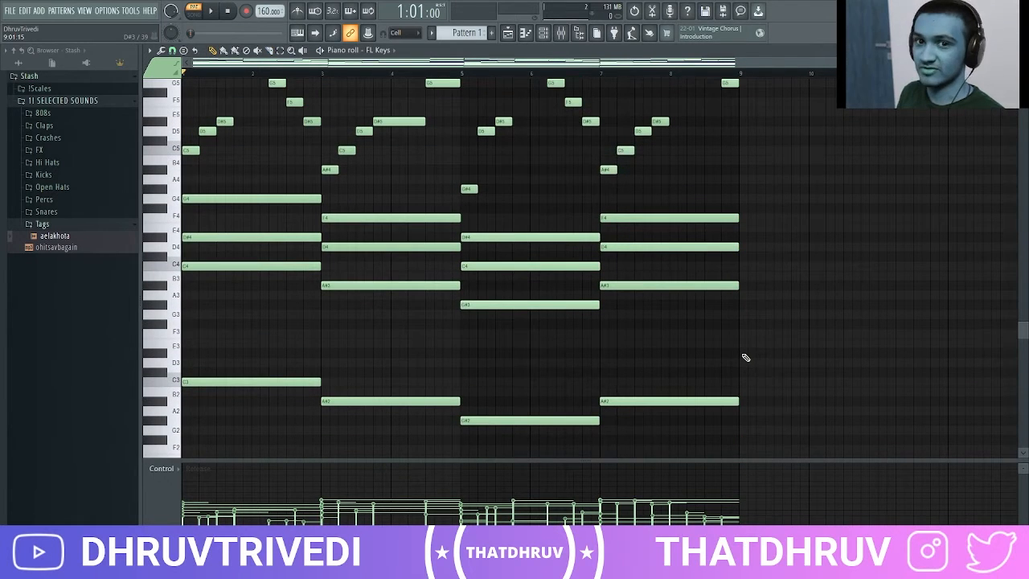
{"action": "scroll", "coordinate": [543, 332], "scroll_direction": "up", "scroll_amount": 7}
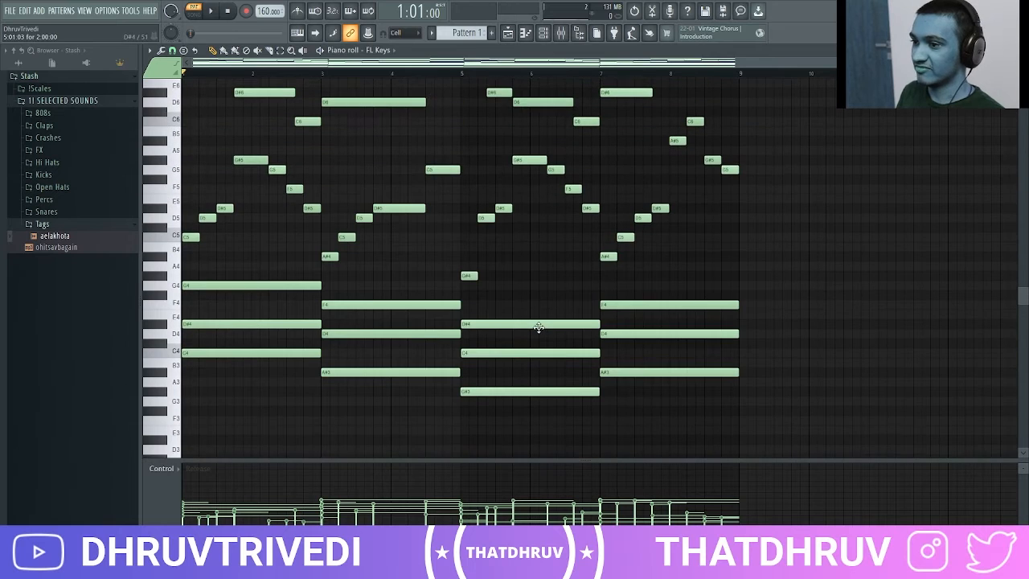
{"action": "key", "text": "space"}
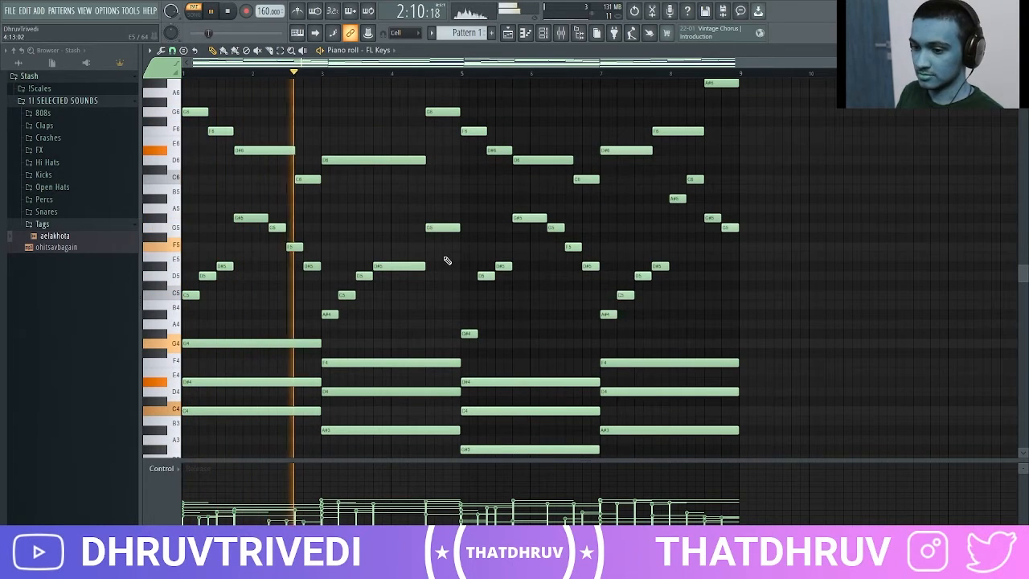
Step: Show note velocity in the control lane and slightly lower the velocity of all FL Keys notes during playback
{"action": "left_click", "coordinate": [174, 470]}
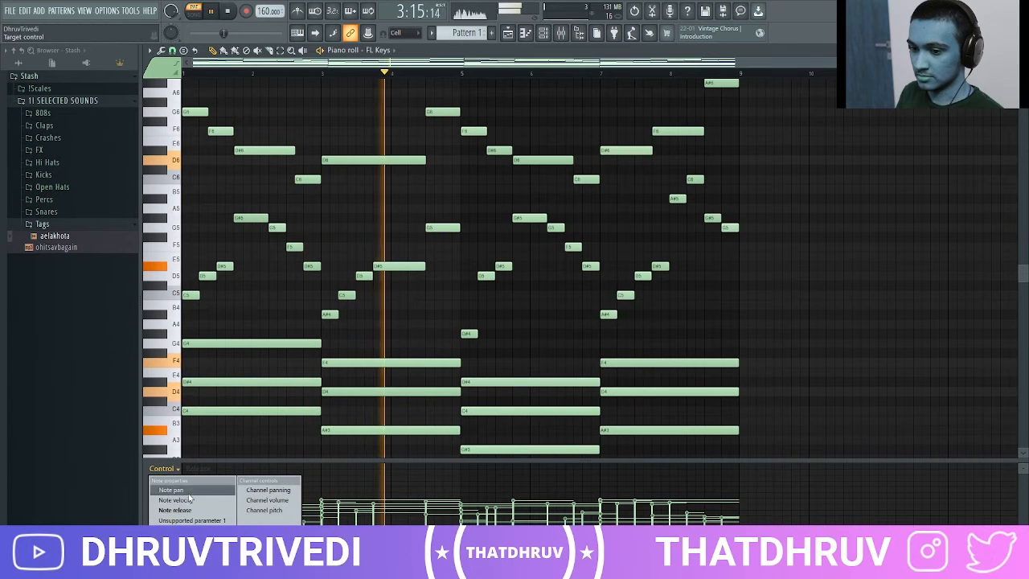
{"action": "left_click", "coordinate": [175, 500]}
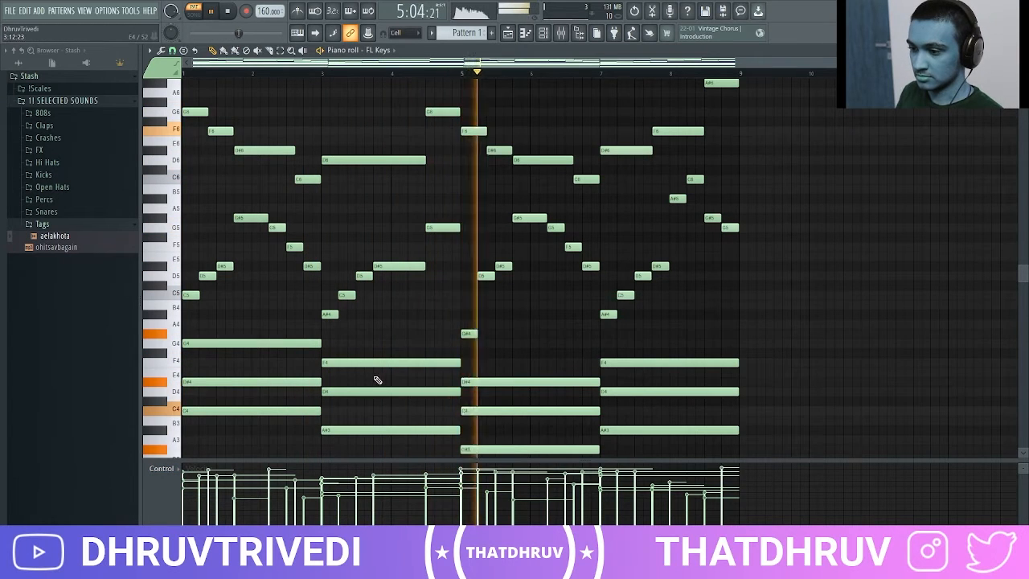
{"action": "key", "text": "ctrl+a"}
{"action": "key", "text": "space"}
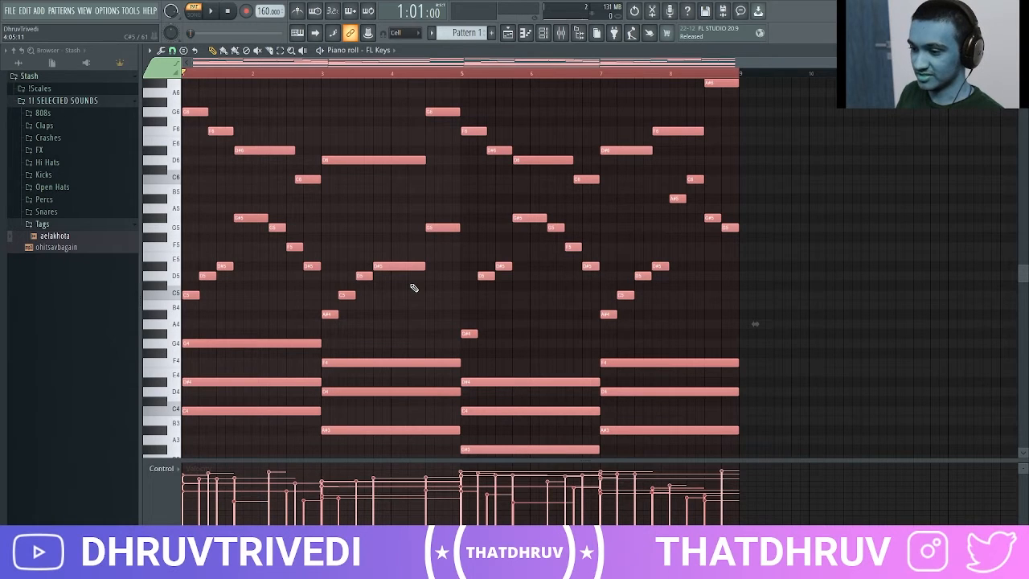
{"action": "key", "text": "space"}
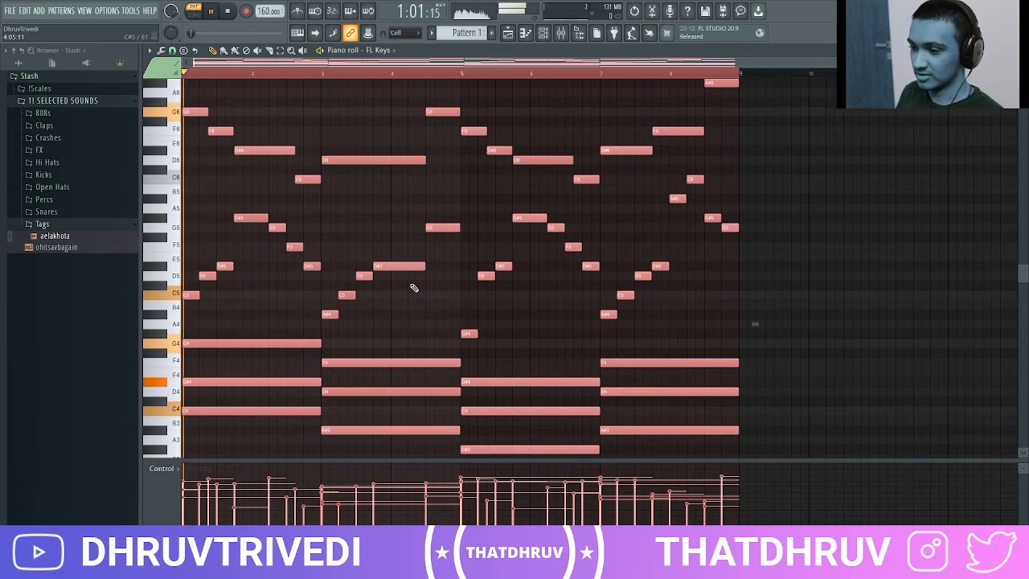
{"action": "key", "text": "ctrl+d"}
Step: Add the sample 808 TRANSCEND - Loop_2 from the 808s folder as a new channel below FL Keys
{"action": "key", "text": "F7"}
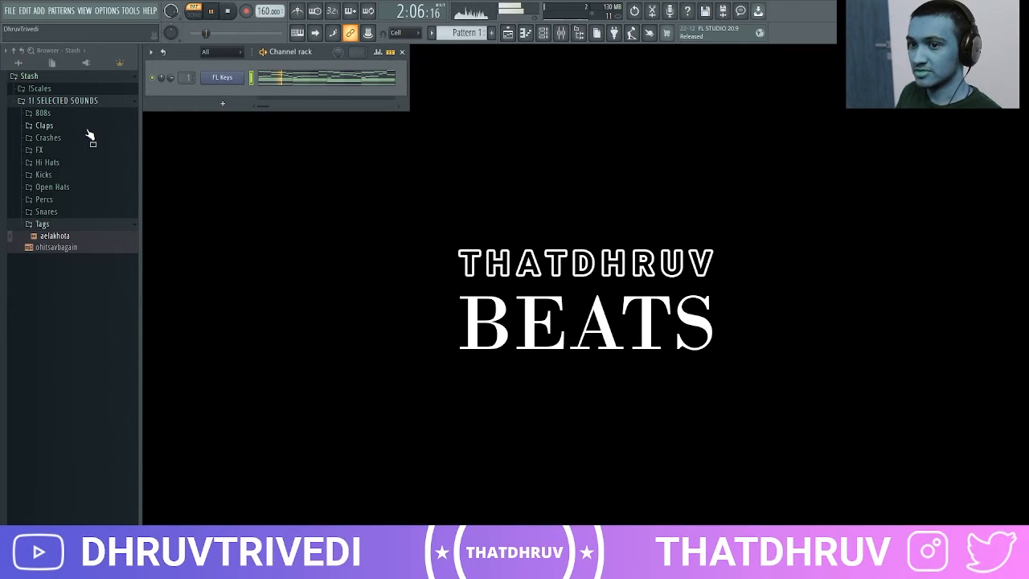
{"action": "left_click", "coordinate": [42, 113]}
{"action": "left_click_drag", "start_coordinate": [133, 127], "coordinate": [219, 90]}
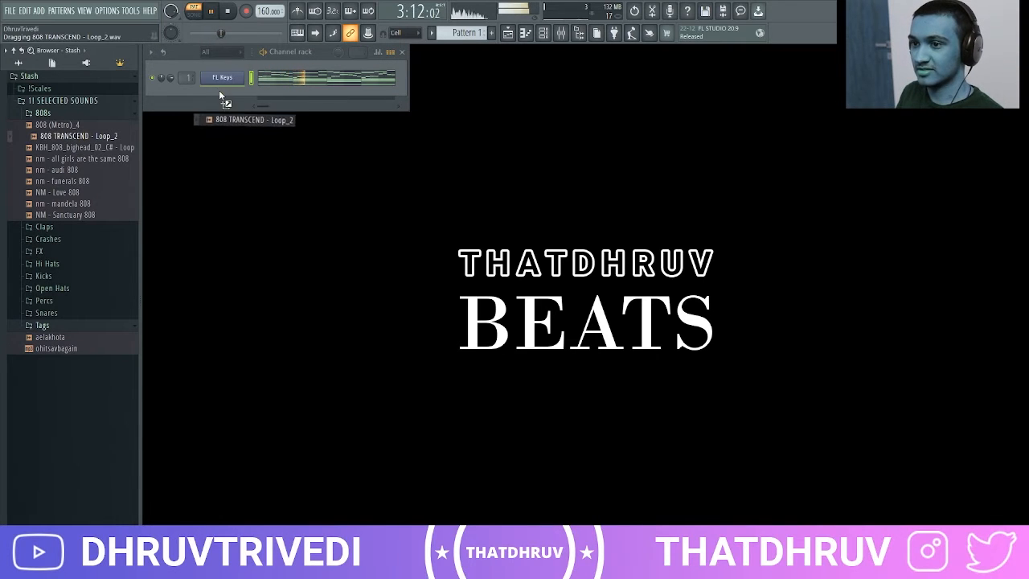
Step: Copy the four FL Keys bass notes into the 808 channel and raise them two octaves, starting at C5
{"action": "right_click", "coordinate": [246, 75]}
{"action": "left_click", "coordinate": [254, 90]}
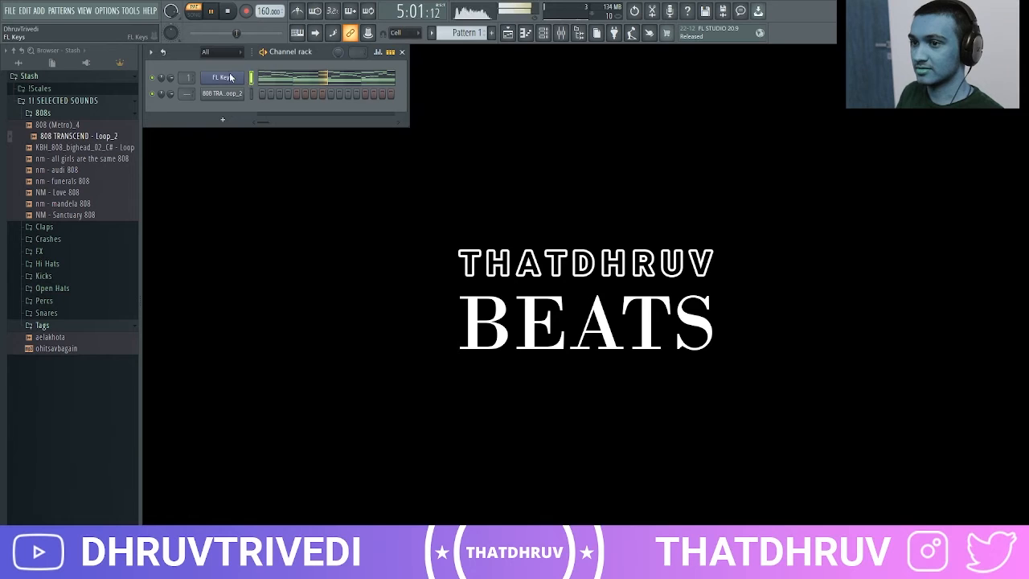
{"action": "left_click", "coordinate": [255, 81]}
{"action": "scroll", "coordinate": [177, 249], "scroll_direction": "down", "scroll_amount": 6}
{"action": "left_click_drag", "start_coordinate": [178, 203], "coordinate": [185, 373]}
{"action": "left_click", "coordinate": [390, 60]}
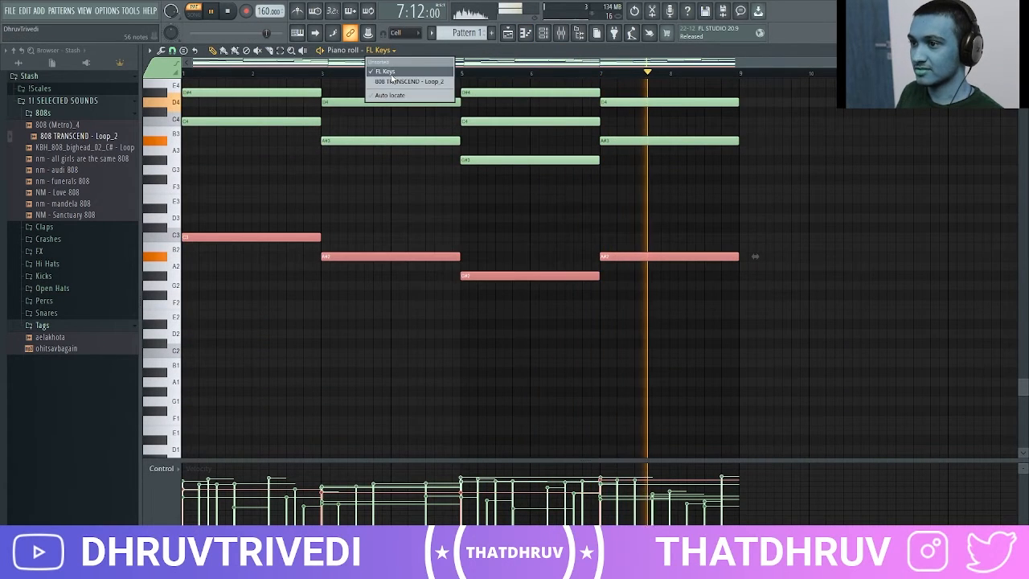
{"action": "left_click", "coordinate": [395, 92]}
{"action": "key", "text": "space"}
{"action": "scroll", "coordinate": [404, 257], "scroll_direction": "up", "scroll_amount": 5}
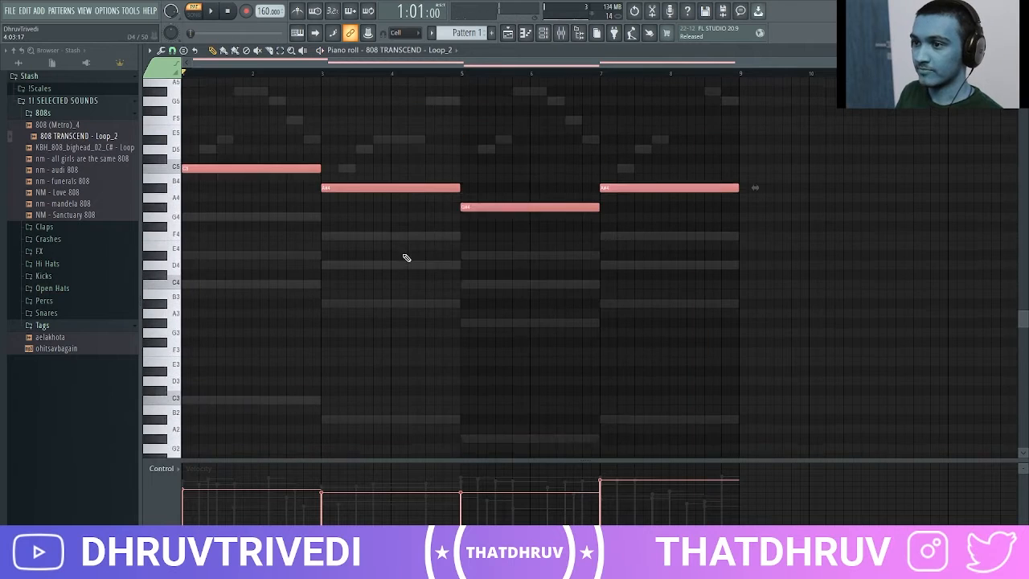
Step: Transpose all FL Keys notes down four semitones so the bass line starts on G#2
{"action": "left_click", "coordinate": [437, 60]}
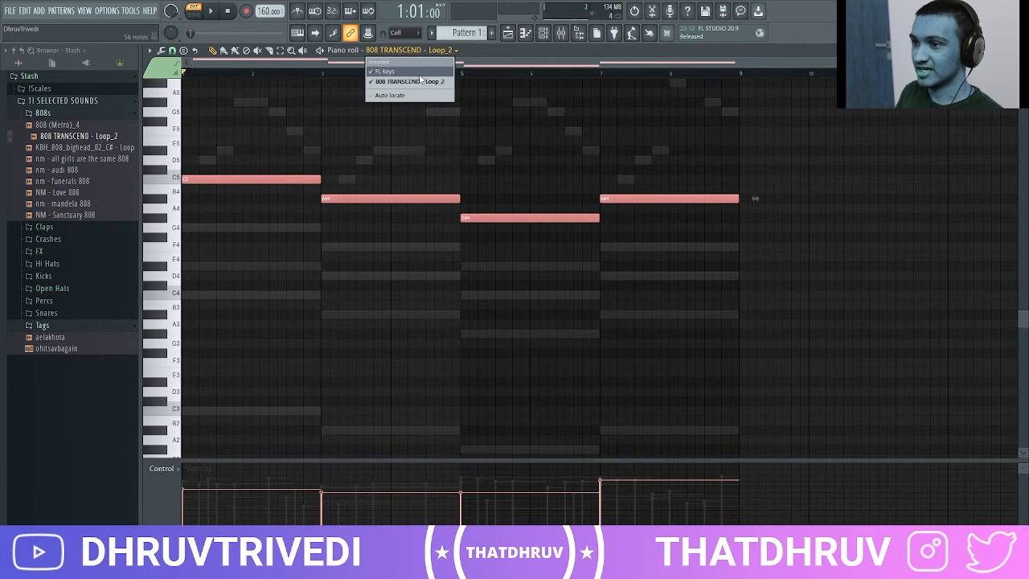
{"action": "left_click", "coordinate": [402, 71]}
{"action": "scroll", "coordinate": [371, 355], "scroll_direction": "down", "scroll_amount": 4}
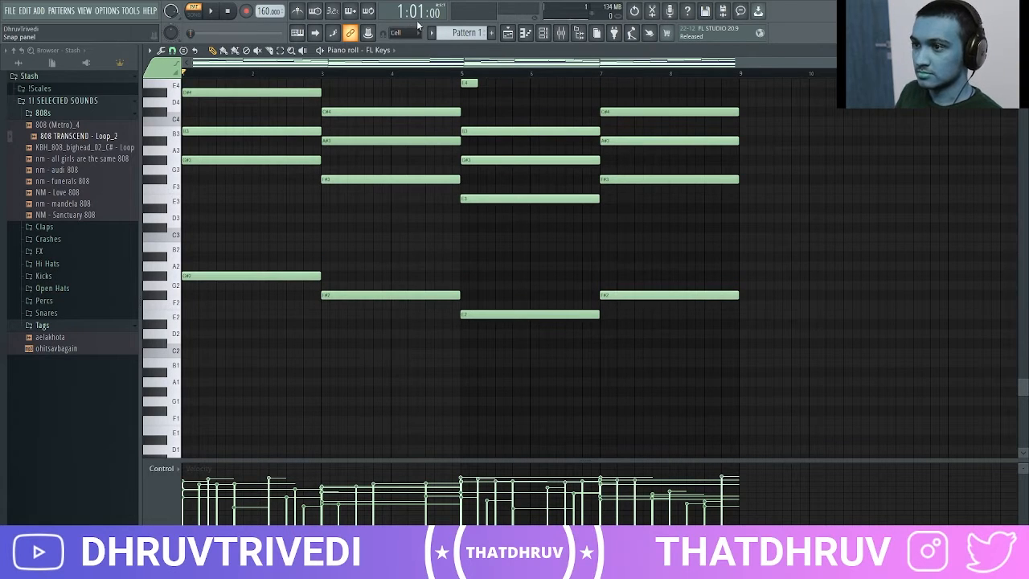
Step: Transpose the four 808 notes up to G#5, F#5, E5 and F#5
{"action": "left_click", "coordinate": [394, 49]}
{"action": "left_click", "coordinate": [391, 97]}
{"action": "scroll", "coordinate": [390, 281], "scroll_direction": "up", "scroll_amount": 3}
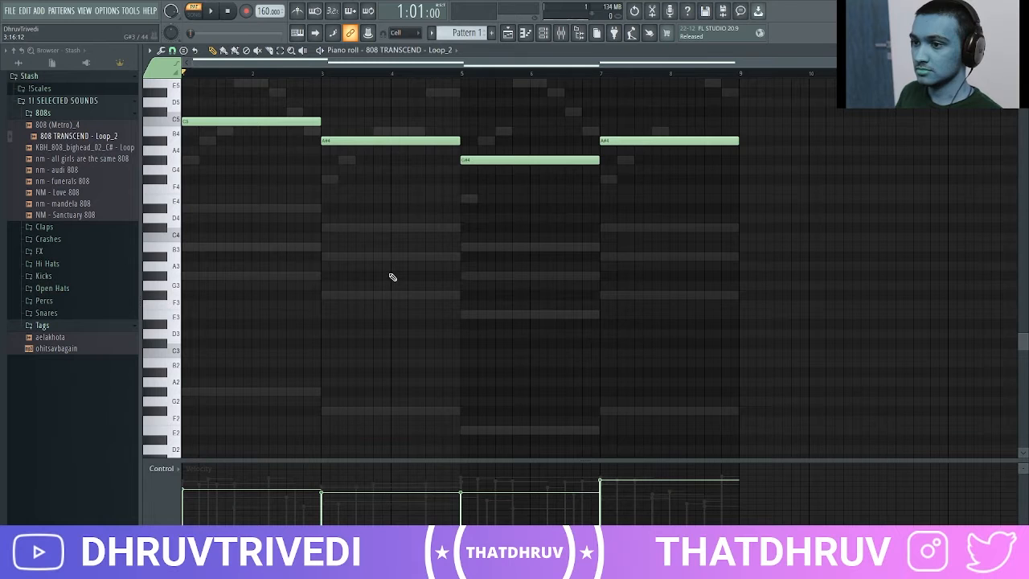
{"action": "scroll", "coordinate": [392, 277], "scroll_direction": "up", "scroll_amount": 3}
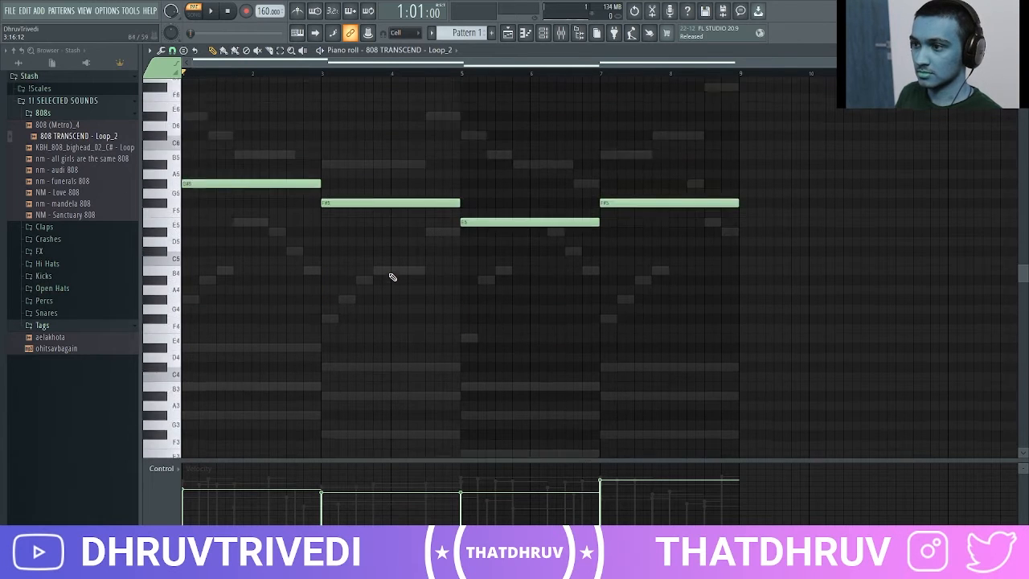
Step: Slice the first 808 note twice in bar 2 and split the F#5 note of bars 3 and 4 into four hits
{"action": "key", "text": "space"}
{"action": "key", "text": "space"}
{"action": "key", "text": "c"}
{"action": "left_click", "coordinate": [276, 249]}
{"action": "key", "text": "space"}
{"action": "left_click", "coordinate": [283, 249]}
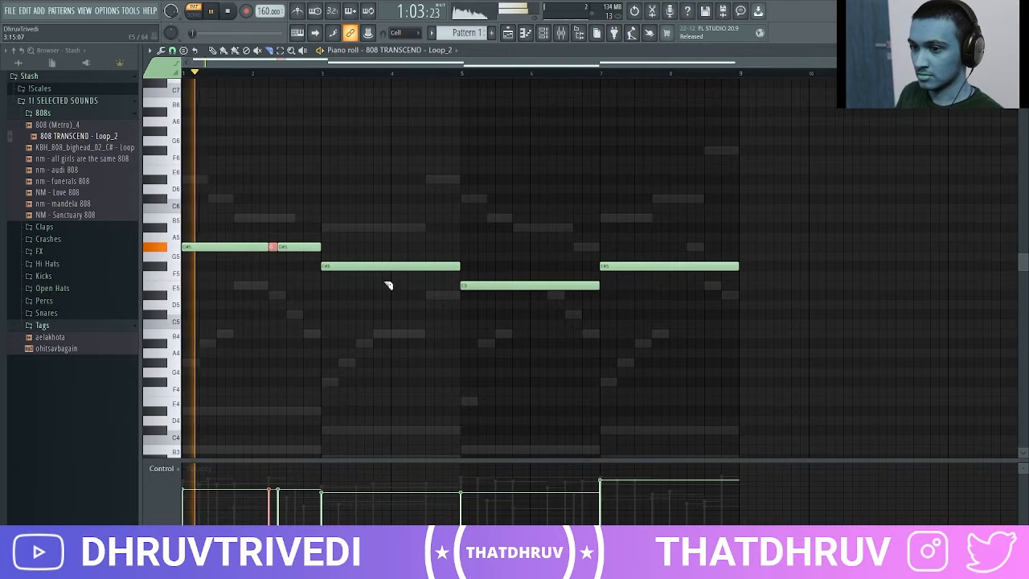
{"action": "left_click", "coordinate": [359, 270]}
{"action": "left_click", "coordinate": [375, 268]}
{"action": "left_click", "coordinate": [408, 269]}
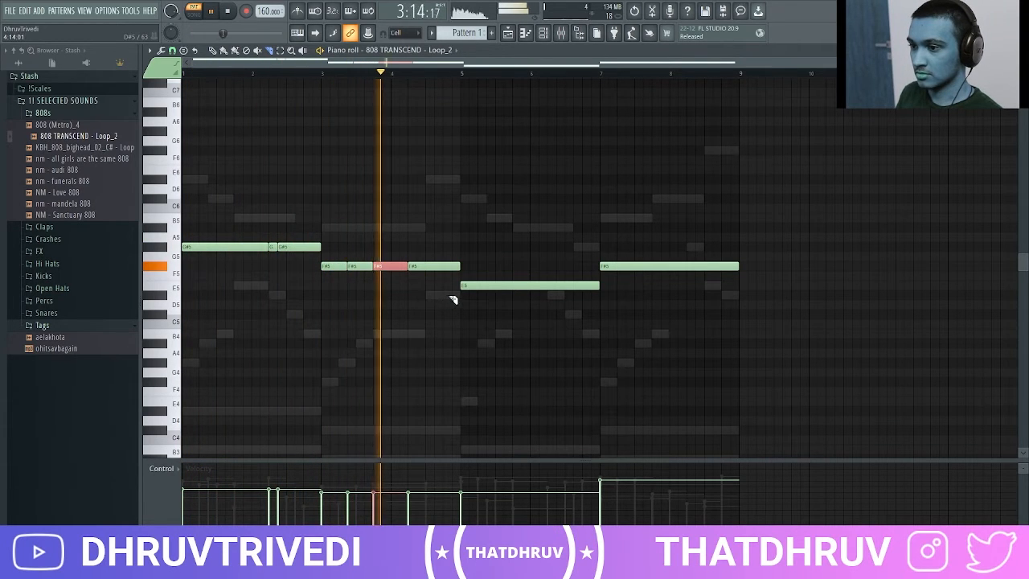
{"action": "key", "text": "space"}
Step: Replace the 808 notes in bars 5 to 8 with a copy of bars 1 to 4, lowered four semitones
{"action": "right_click", "coordinate": [546, 285]}
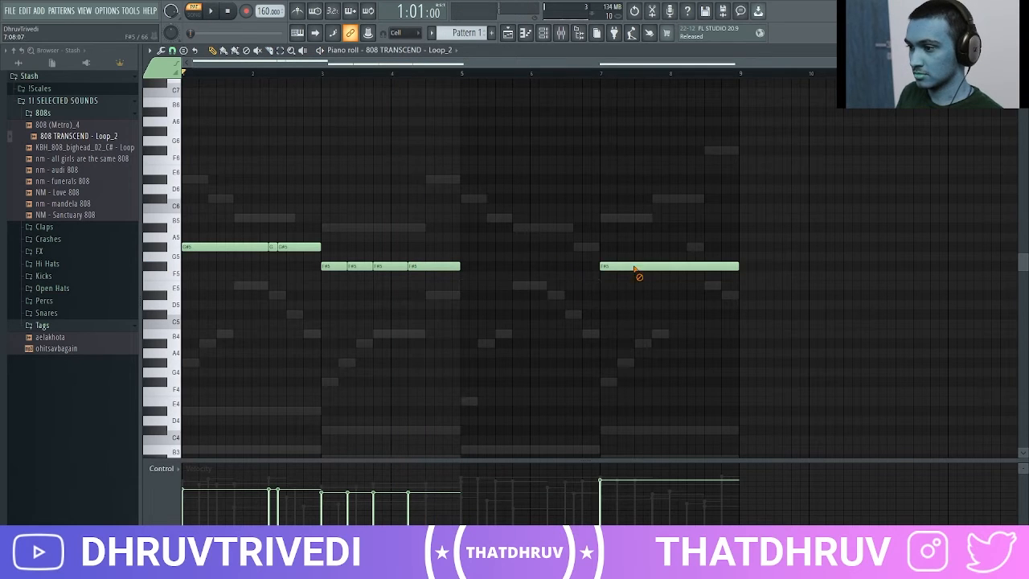
{"action": "key", "text": "ctrl+a"}
{"action": "key", "text": "ctrl+b"}
{"action": "key", "text": "shift+Down"}
{"action": "key", "text": "shift+Down"}
{"action": "key", "text": "shift+Down"}
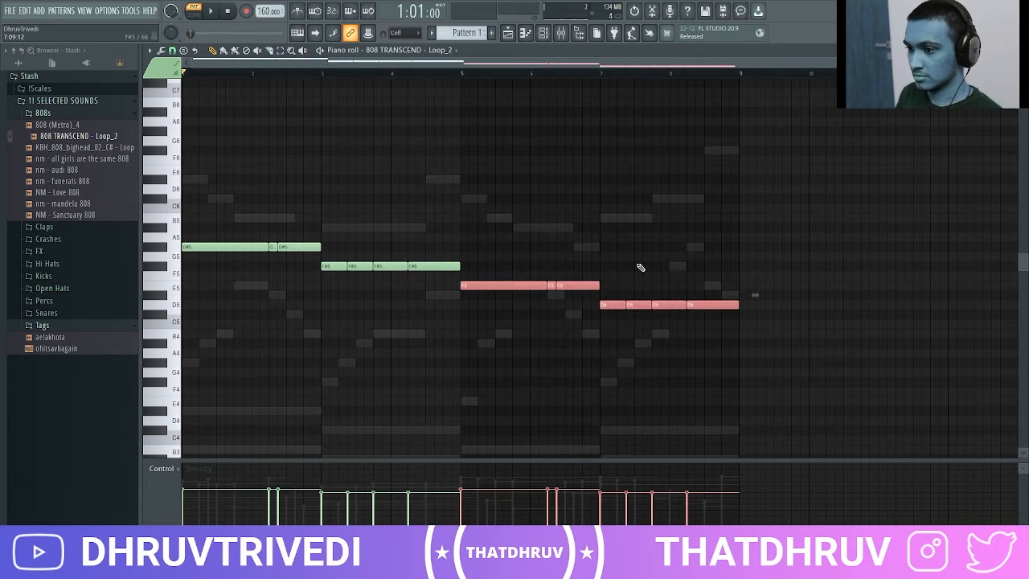
Step: Raise the copied 808 notes in bars 7 and 8 to F#5 and slice the last one into three hits
{"action": "left_click_drag", "start_coordinate": [615, 290], "coordinate": [845, 349]}
{"action": "key", "text": "shift+Up"}
{"action": "key", "text": "shift+Up"}
{"action": "key", "text": "shift+Up"}
{"action": "key", "text": "shift+Up"}
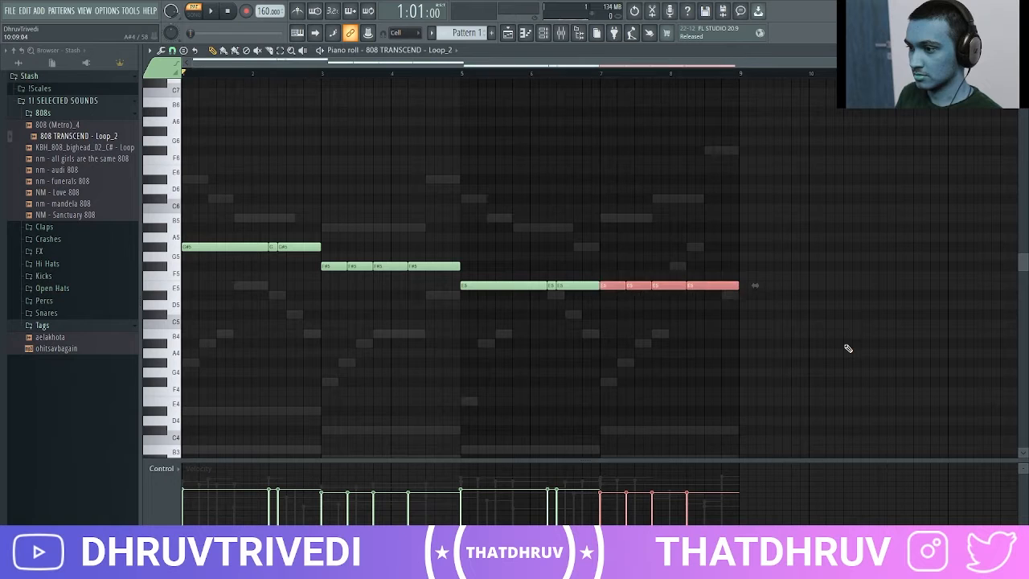
{"action": "left_click", "coordinate": [698, 266]}
{"action": "left_click", "coordinate": [724, 266]}
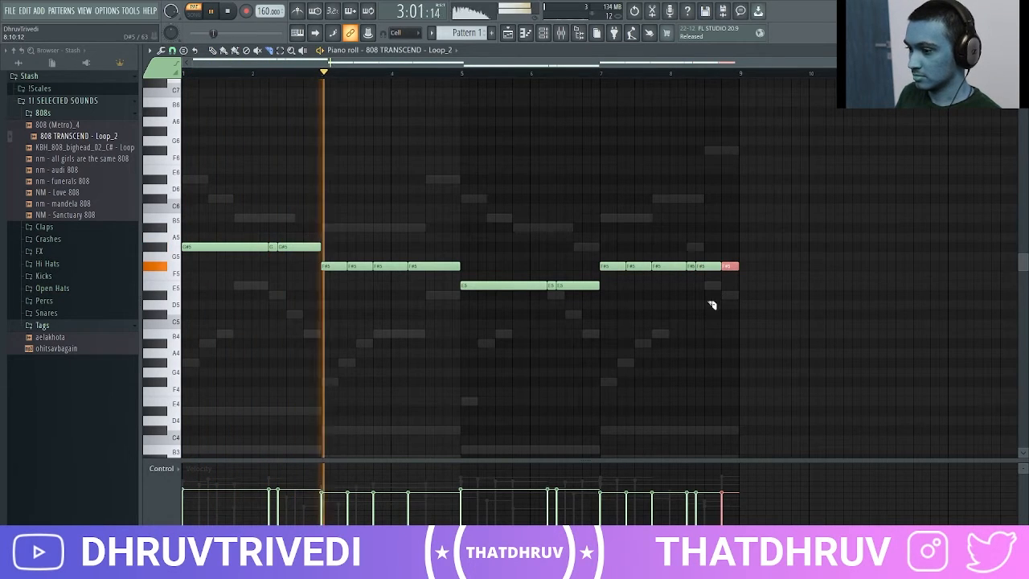
Step: Load Fruity Limiter into the first effect slot of the Master mixer track
{"action": "key", "text": "F9"}
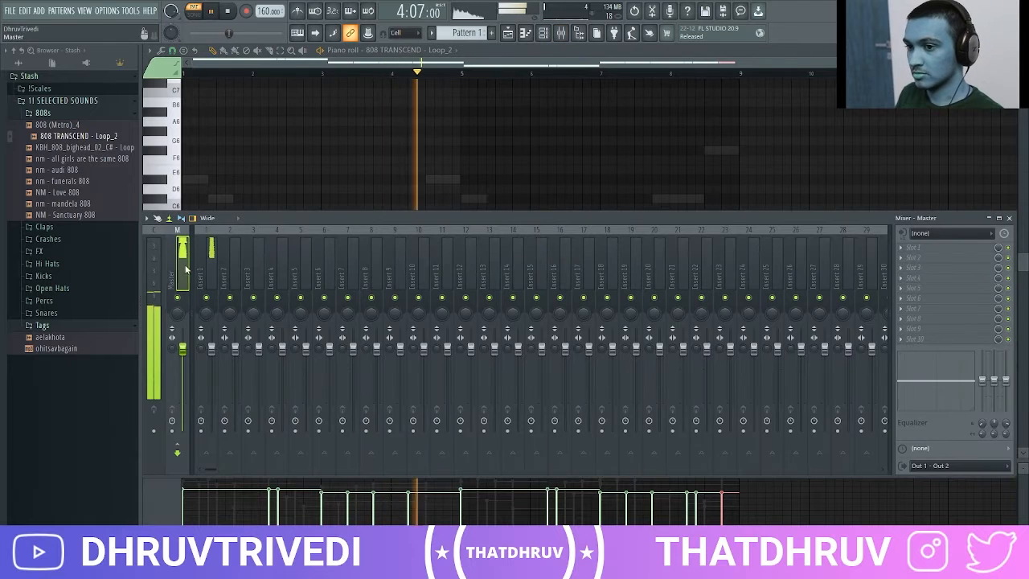
{"action": "left_click", "coordinate": [923, 255]}
{"action": "left_click", "coordinate": [769, 254]}
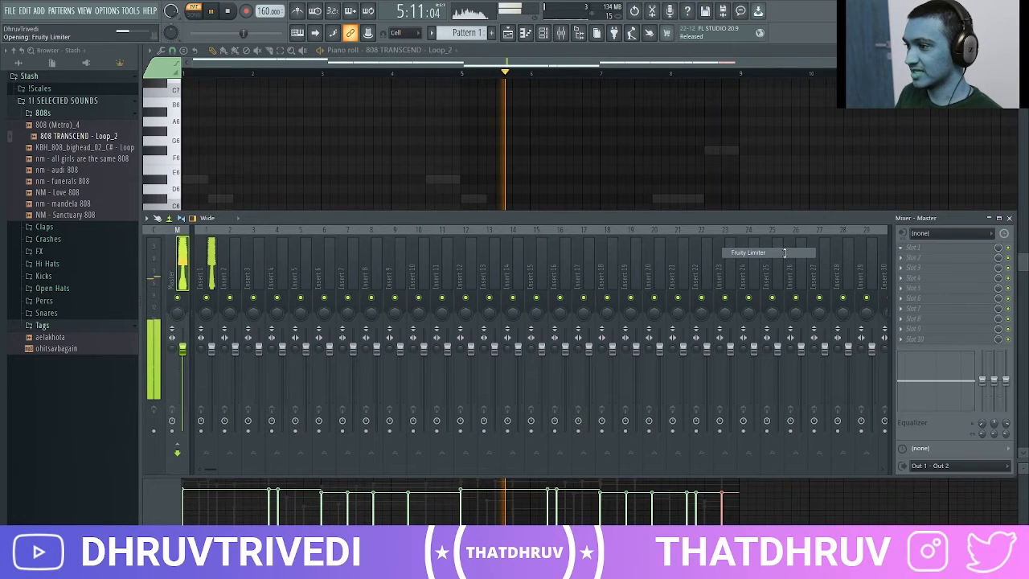
{"action": "key", "text": "Escape"}
{"action": "key", "text": "F9"}
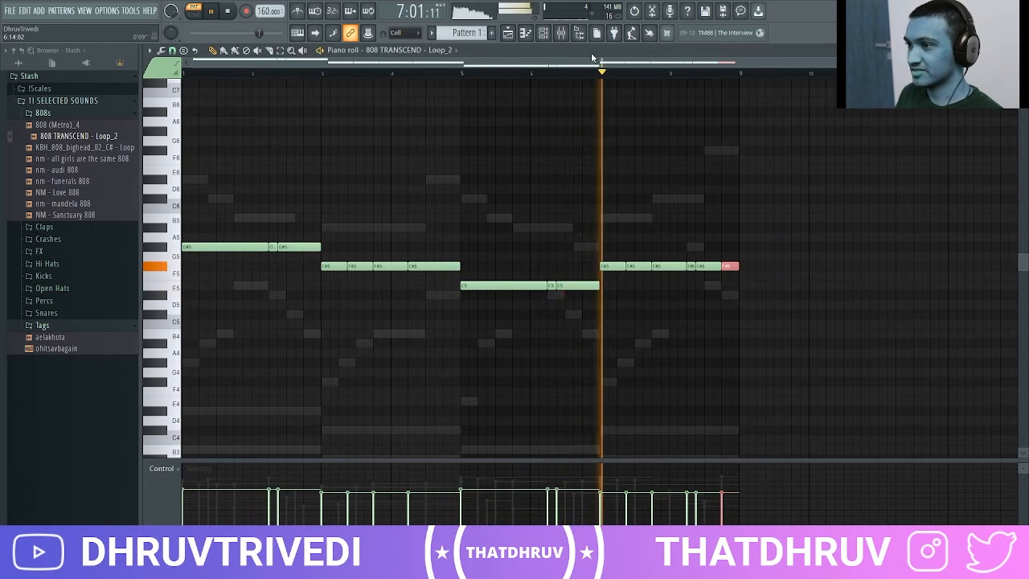
Step: Raise the velocity of all 808 notes to the maximum and return to the channel rack
{"action": "key", "text": "ctrl+a"}
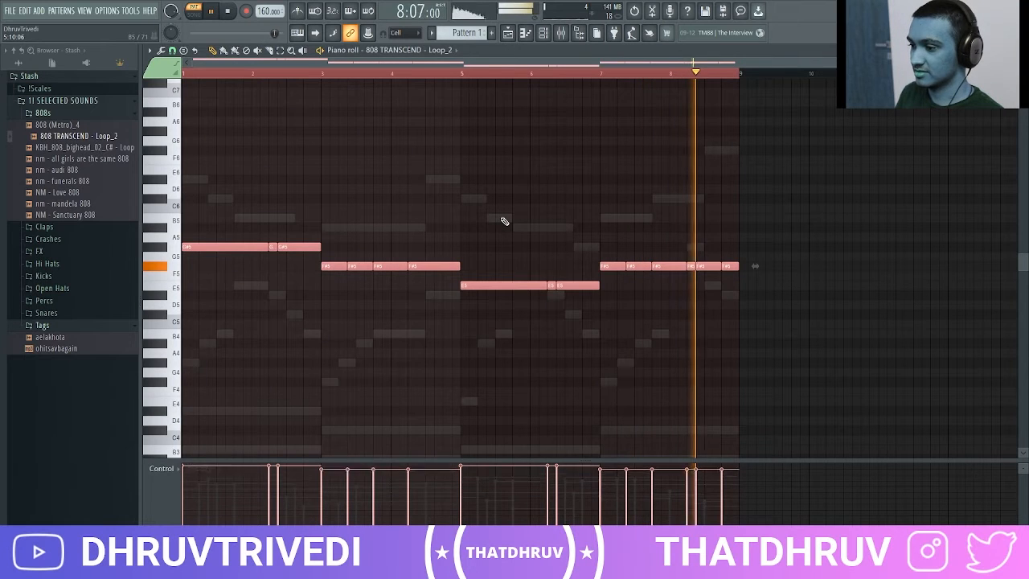
{"action": "key", "text": "ctrl+d"}
{"action": "key", "text": "F7"}
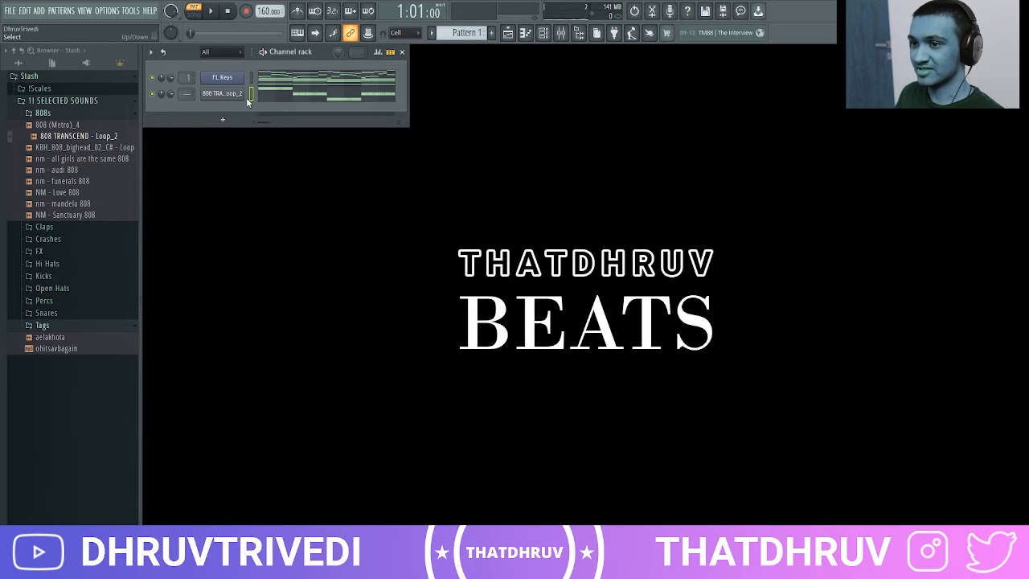
Step: Clone the 808 TRANSCEND - Loop_2 channel and reverse the clone's sample
{"action": "key", "text": "alt+c"}
{"action": "left_click", "coordinate": [237, 111]}
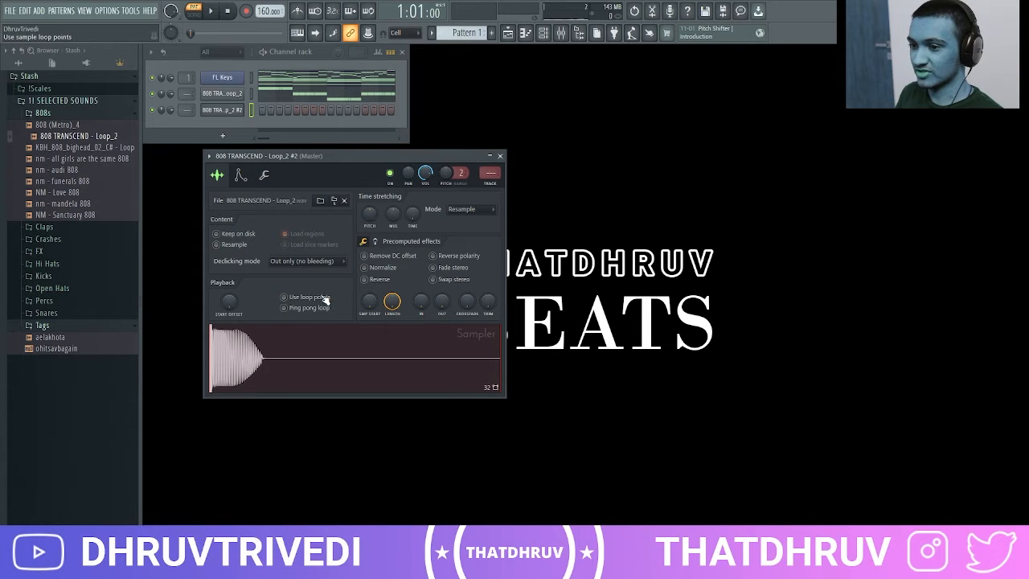
{"action": "left_click", "coordinate": [364, 279]}
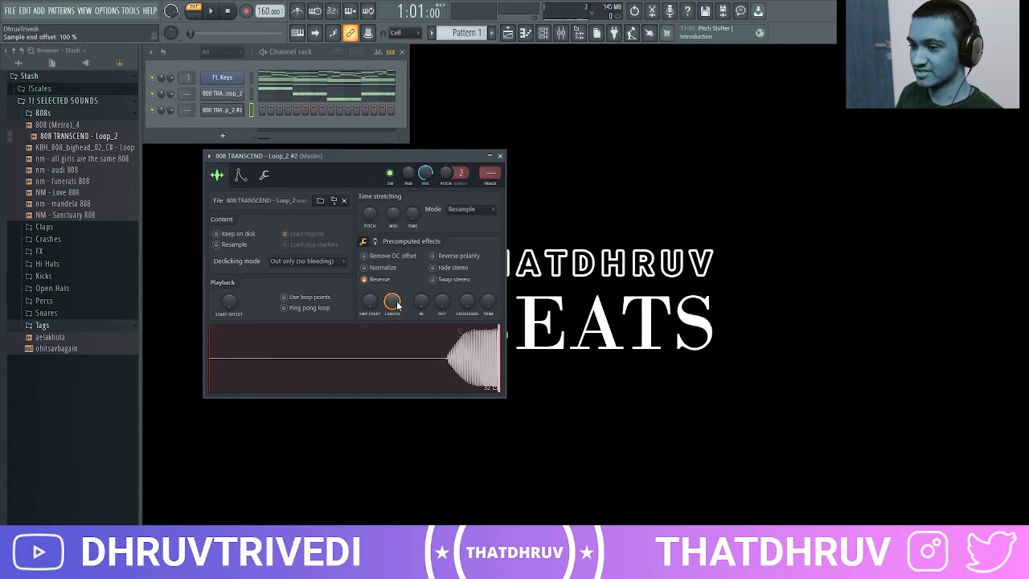
Step: Shape the cloned 808's volume envelope with a 32% sustain level and set its sample end offset to 19%
{"action": "left_click", "coordinate": [239, 174]}
{"action": "left_click_drag", "start_coordinate": [240, 283], "coordinate": [239, 322]}
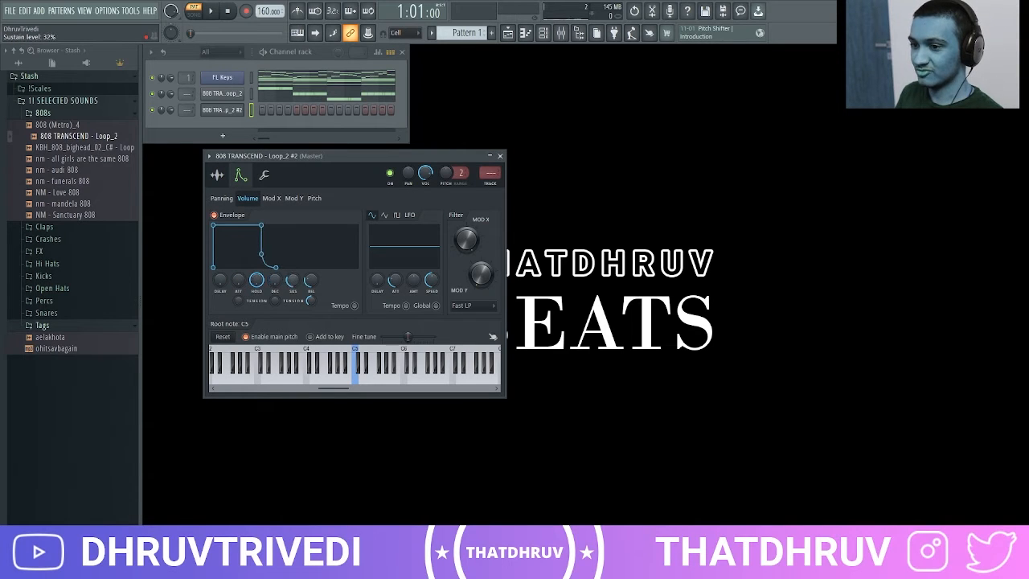
{"action": "left_click", "coordinate": [217, 175]}
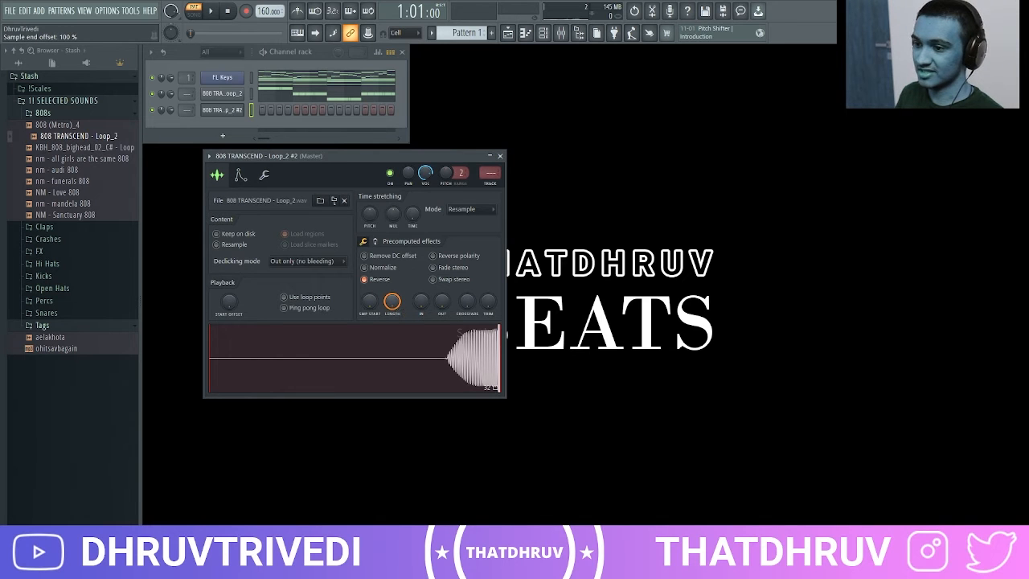
{"action": "left_click_drag", "start_coordinate": [393, 301], "coordinate": [392, 361]}
{"action": "key", "text": "Escape"}
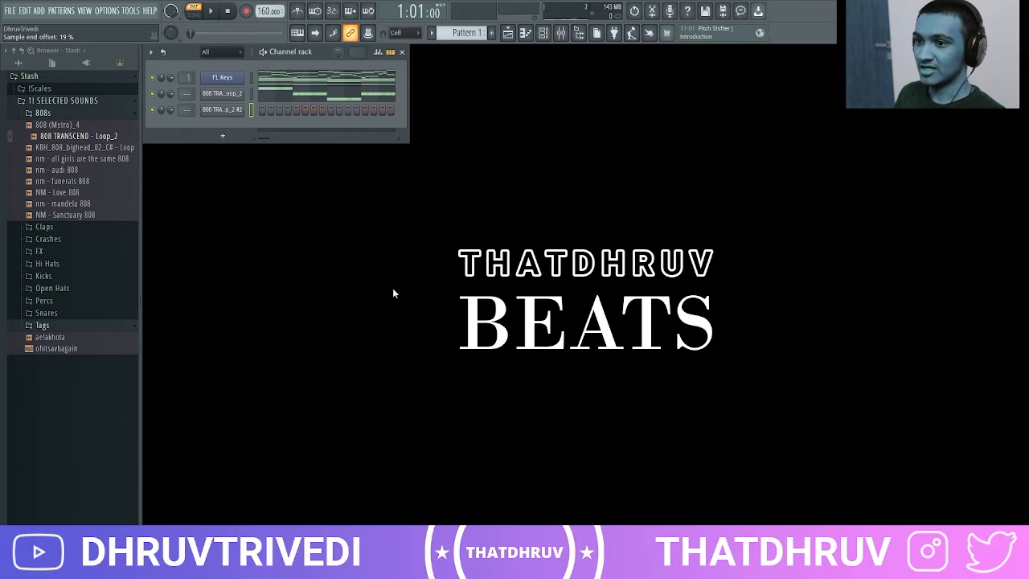
Step: Copy all notes of the original 808 TRANSCEND - Loop_2 channel into the reversed clone's piano roll
{"action": "right_click", "coordinate": [232, 94]}
{"action": "left_click", "coordinate": [258, 95]}
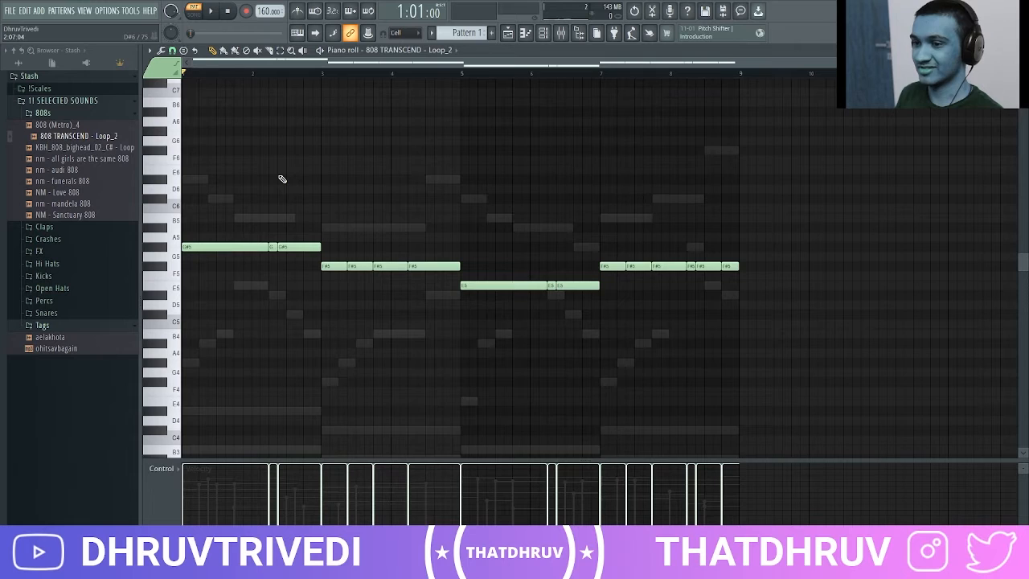
{"action": "scroll", "coordinate": [281, 179], "scroll_direction": "down", "scroll_amount": 1}
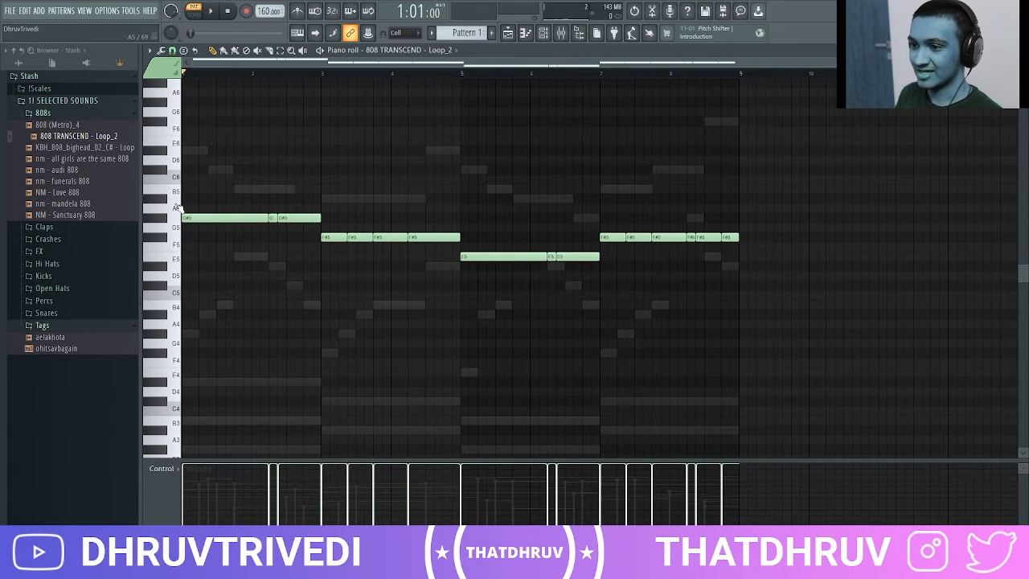
{"action": "left_click_drag", "start_coordinate": [178, 207], "coordinate": [177, 293]}
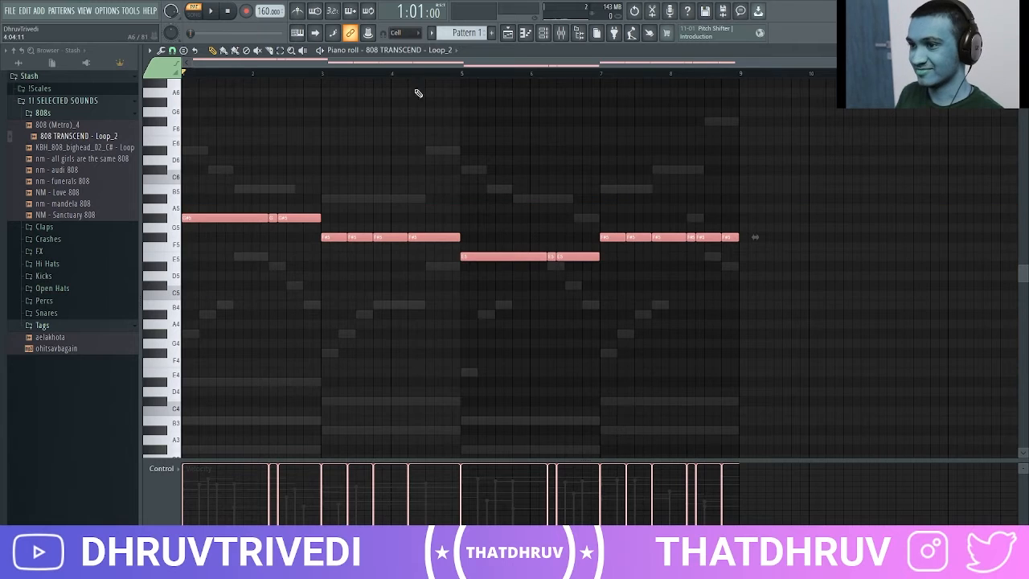
{"action": "scroll", "coordinate": [432, 50], "scroll_direction": "down", "scroll_amount": 1}
{"action": "left_click", "coordinate": [378, 51]}
{"action": "left_click", "coordinate": [391, 99]}
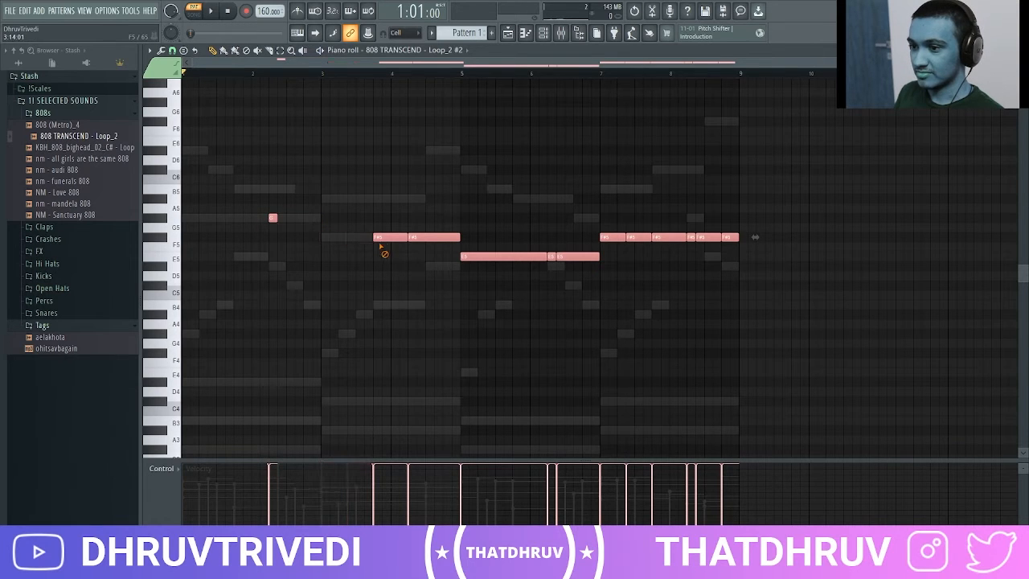
Step: Thin the reversed 808's pasted notes down to one note per two-bar section and audition the pattern
{"action": "left_click", "coordinate": [406, 250]}
{"action": "right_click", "coordinate": [395, 239]}
{"action": "right_click", "coordinate": [476, 259]}
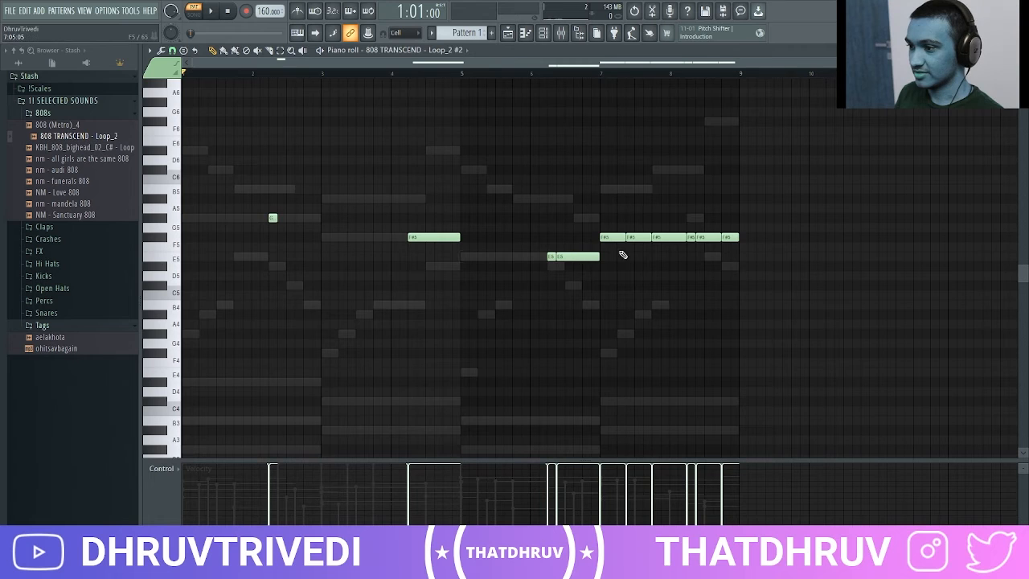
{"action": "right_click", "coordinate": [639, 237]}
{"action": "right_click", "coordinate": [668, 237]}
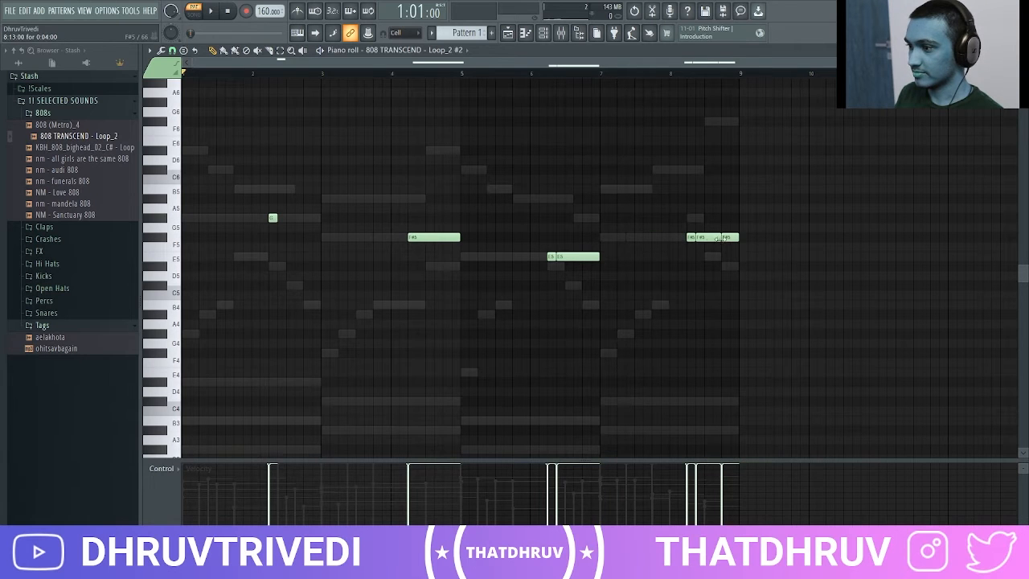
{"action": "scroll", "coordinate": [515, 233], "scroll_direction": "down", "scroll_amount": 1}
{"action": "key", "text": "space"}
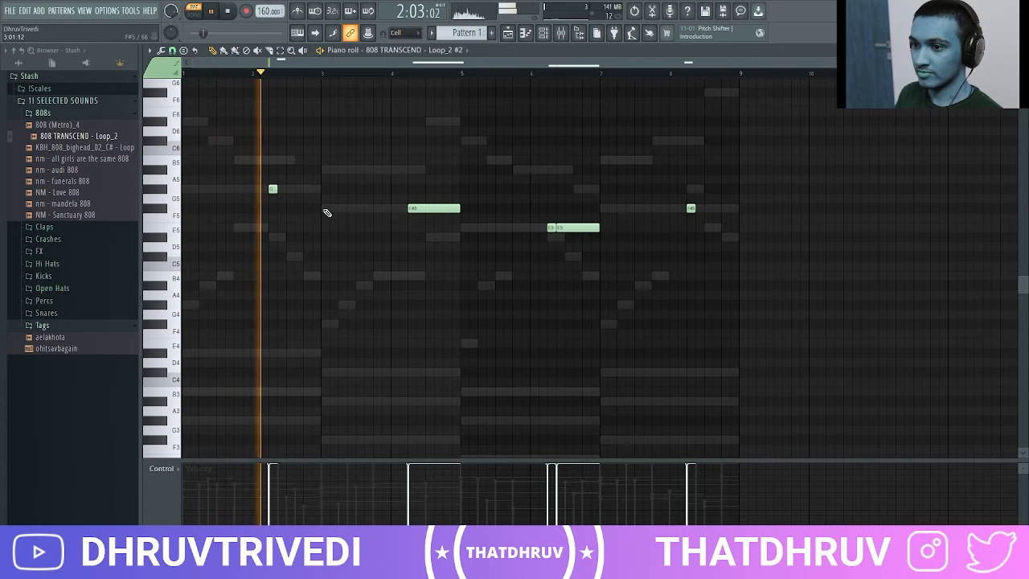
{"action": "left_click_drag", "start_coordinate": [598, 228], "coordinate": [556, 227]}
{"action": "key", "text": "space"}
Step: Paste the original 808's notes one semitone higher as a guide and position the reversed 808 notes at bars 2, 4, 6 and 8
{"action": "left_click", "coordinate": [410, 50]}
{"action": "left_click", "coordinate": [441, 93]}
{"action": "key", "text": "ctrl+a"}
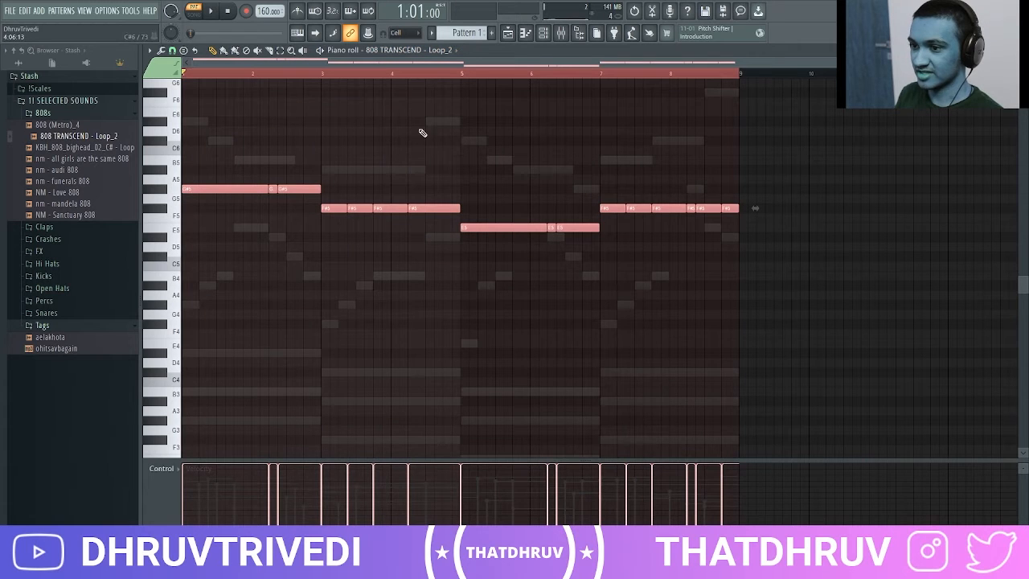
{"action": "left_click", "coordinate": [446, 50]}
{"action": "left_click", "coordinate": [402, 100]}
{"action": "key", "text": "ctrl+v"}
{"action": "key", "text": "ctrl+Up"}
{"action": "key", "text": "ctrl+Down"}
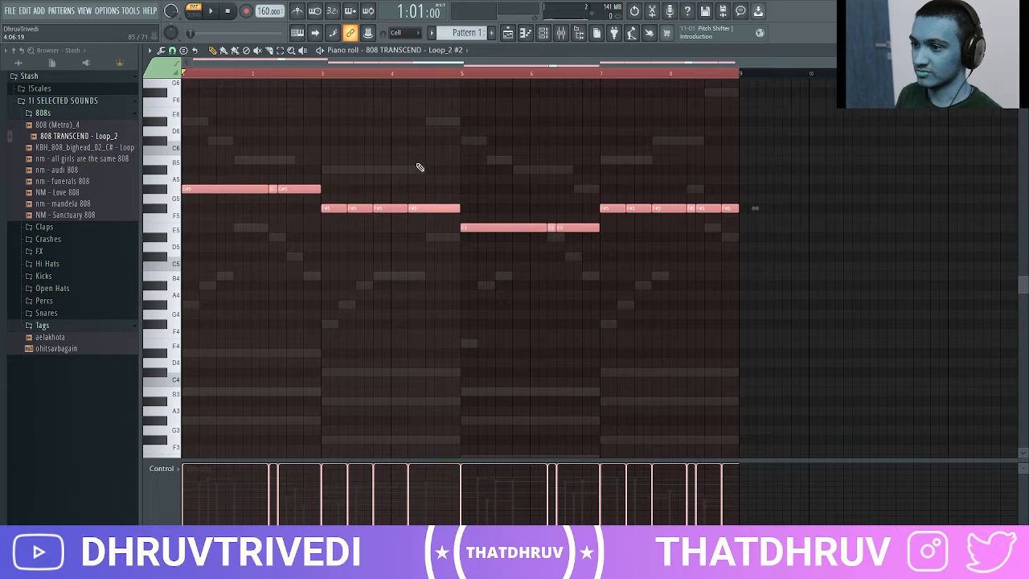
{"action": "scroll", "coordinate": [420, 167], "scroll_direction": "down", "scroll_amount": 10}
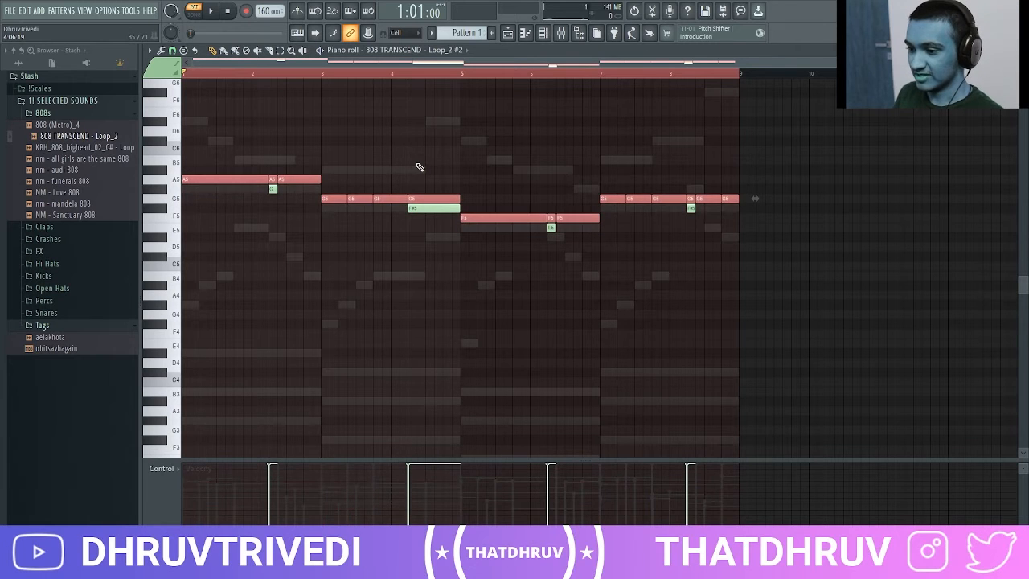
{"action": "key", "text": "ctrl+d"}
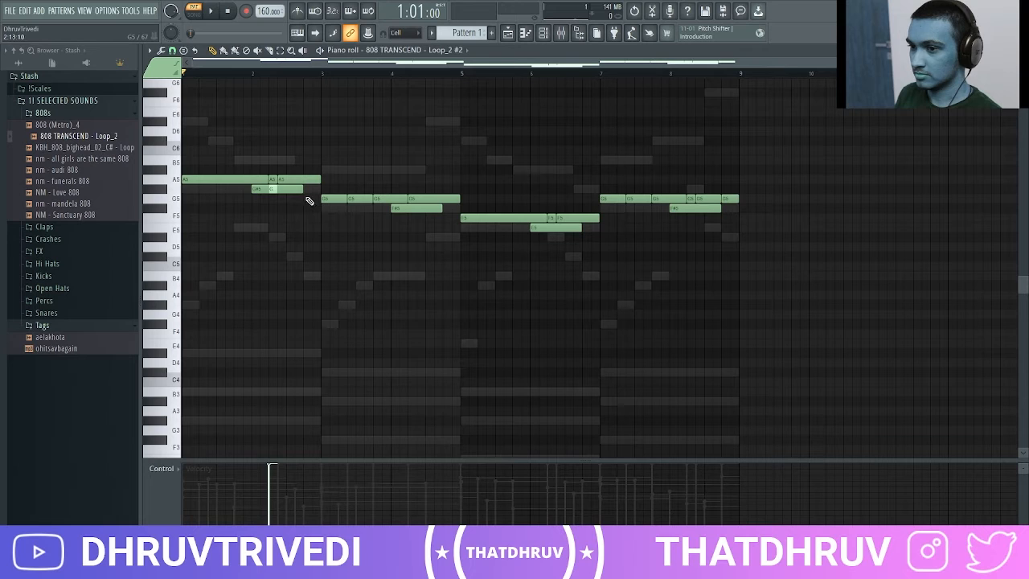
Step: Delete all guide notes on A5, G5 and F5 from the reversed 808's piano roll
{"action": "left_click", "coordinate": [177, 180]}
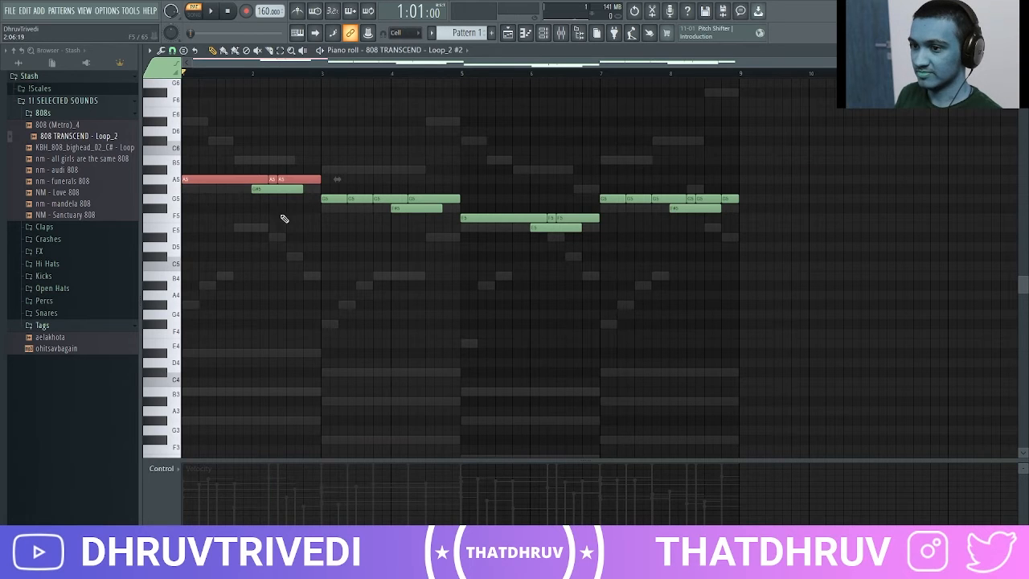
{"action": "left_click", "coordinate": [176, 200]}
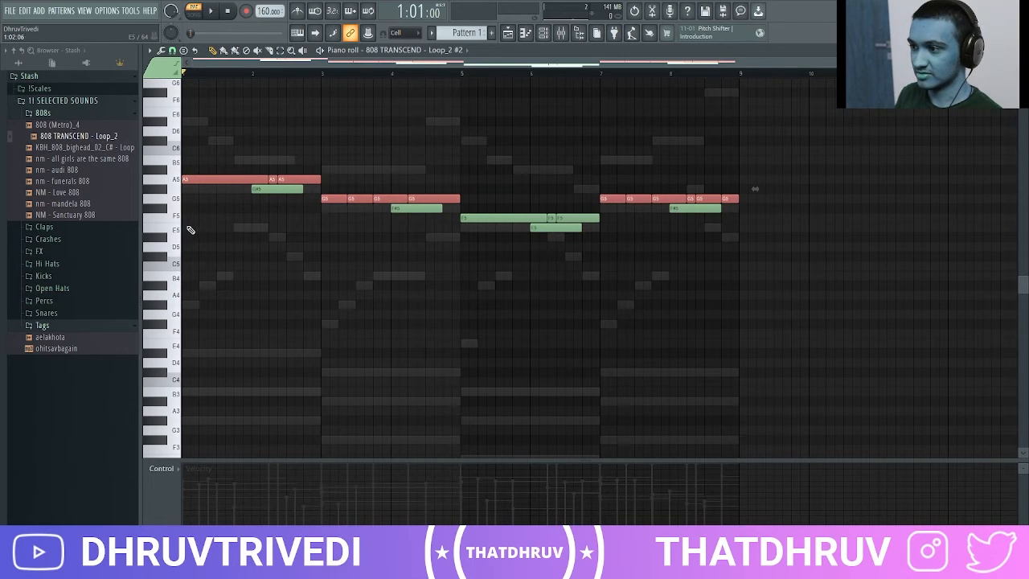
{"action": "left_click", "coordinate": [178, 217]}
{"action": "key", "text": "Delete"}
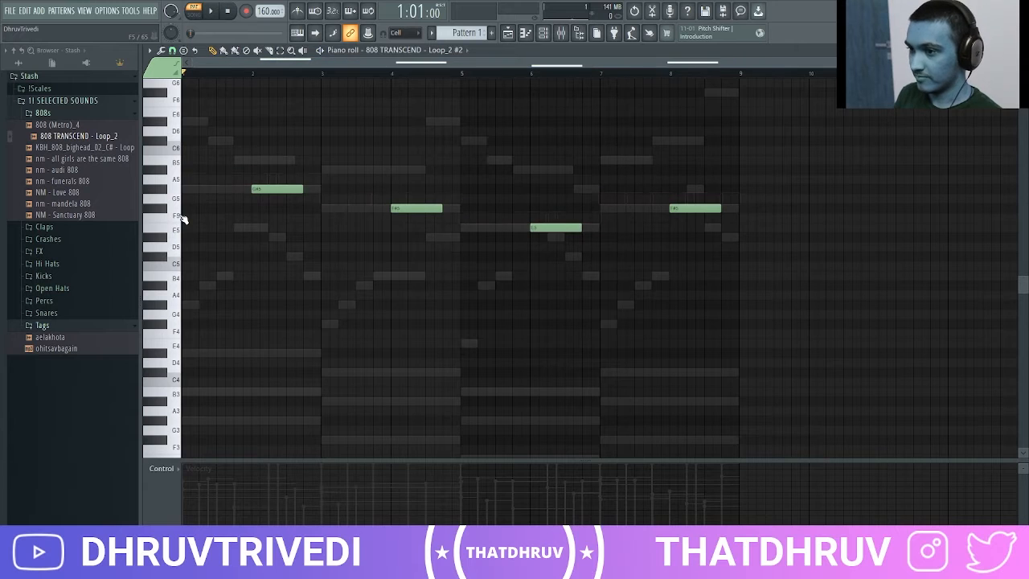
Step: Raise the four reversed 808 notes to maximum velocity, slice off their long tails and play the pattern
{"action": "key", "text": "ctrl+a"}
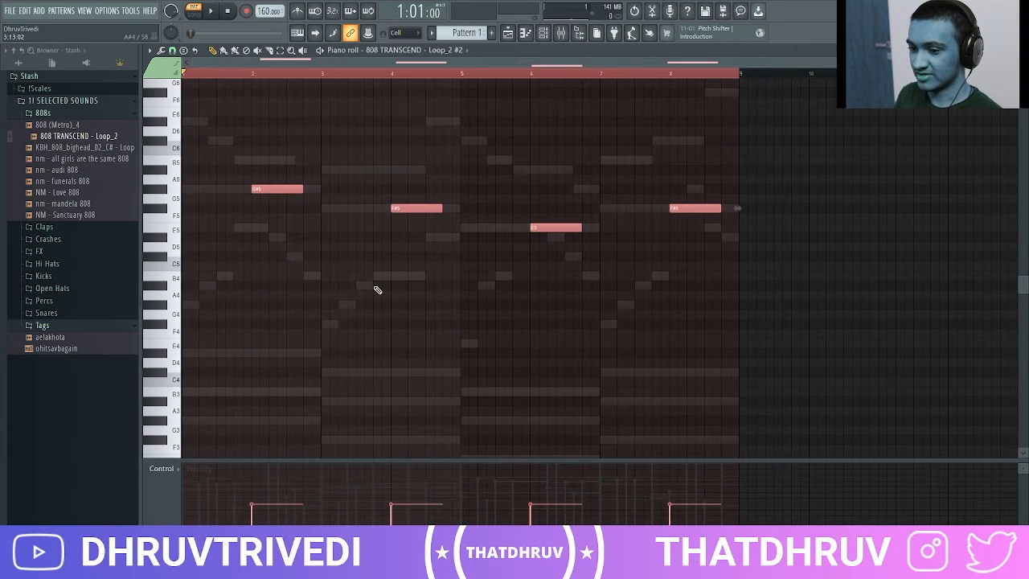
{"action": "key", "text": "ctrl+d"}
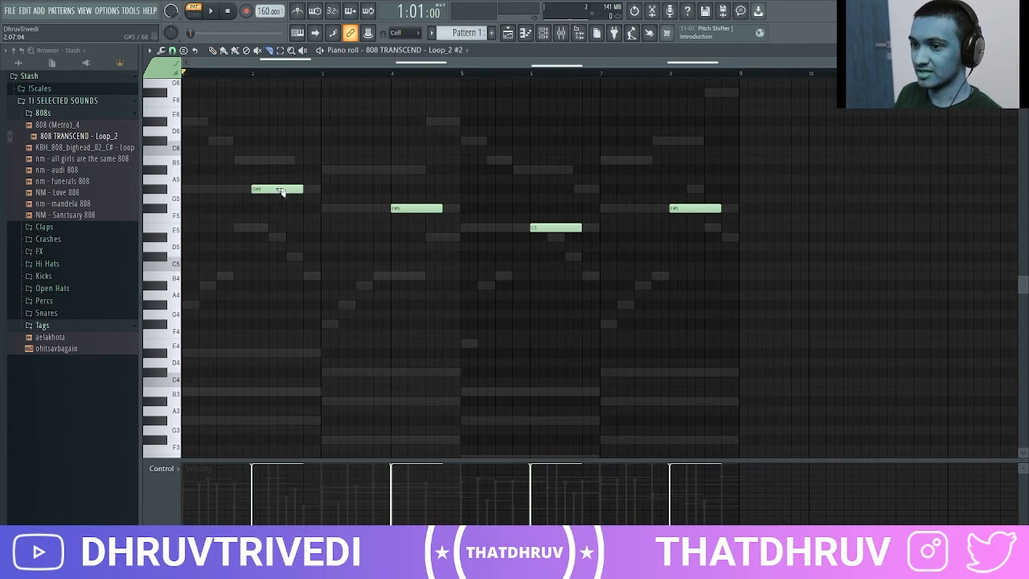
{"action": "left_click", "coordinate": [694, 212]}
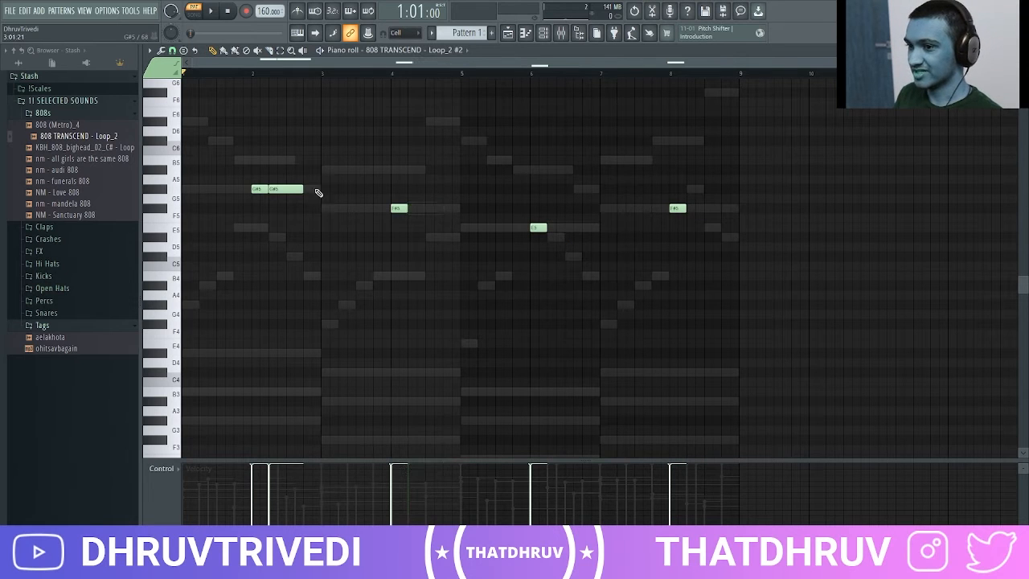
{"action": "key", "text": "space"}
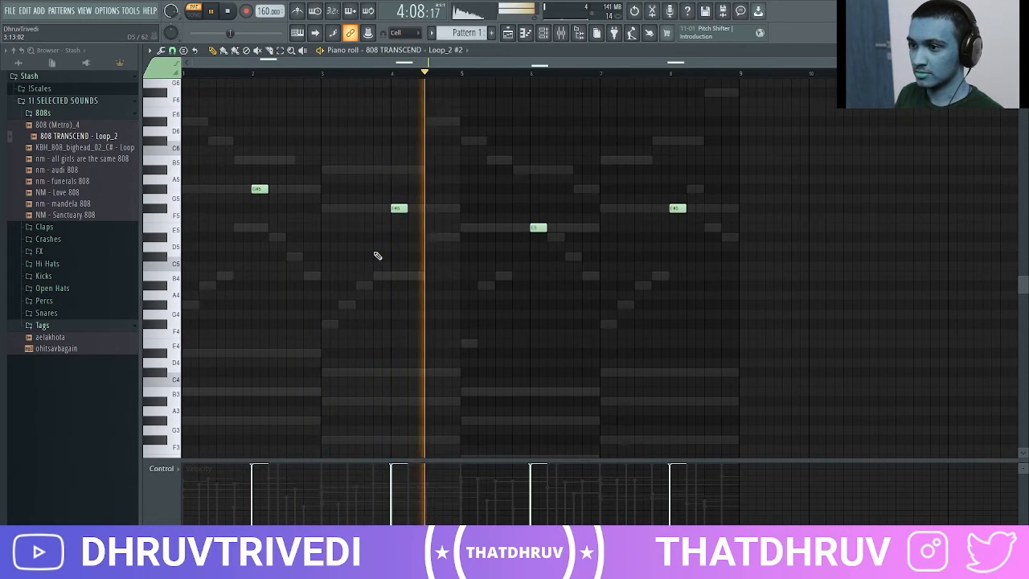
Step: Add the YK - PortOfMiami (Kick) sample as a new channel between FL Keys and the 808
{"action": "key", "text": "F7"}
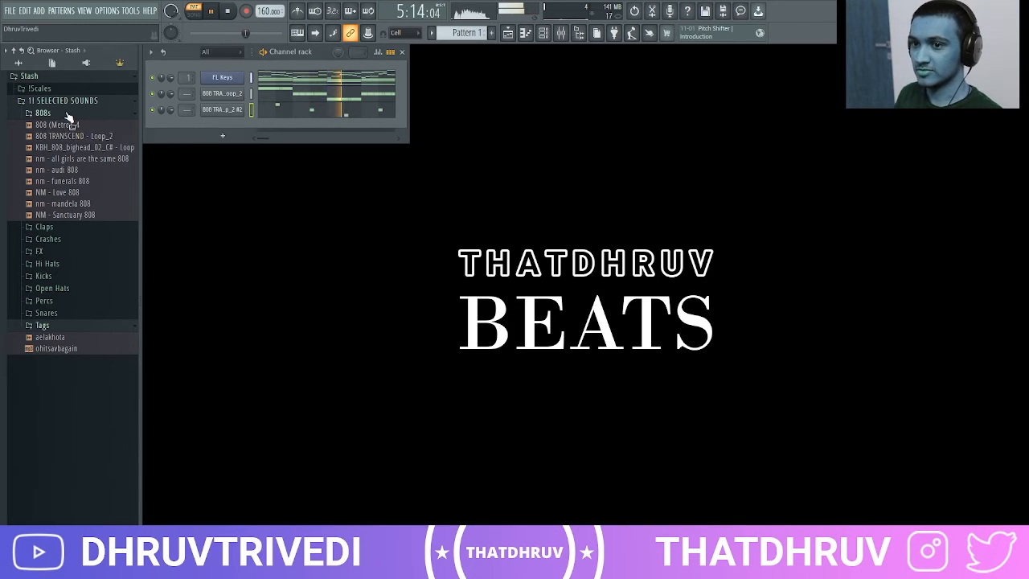
{"action": "left_click", "coordinate": [66, 112]}
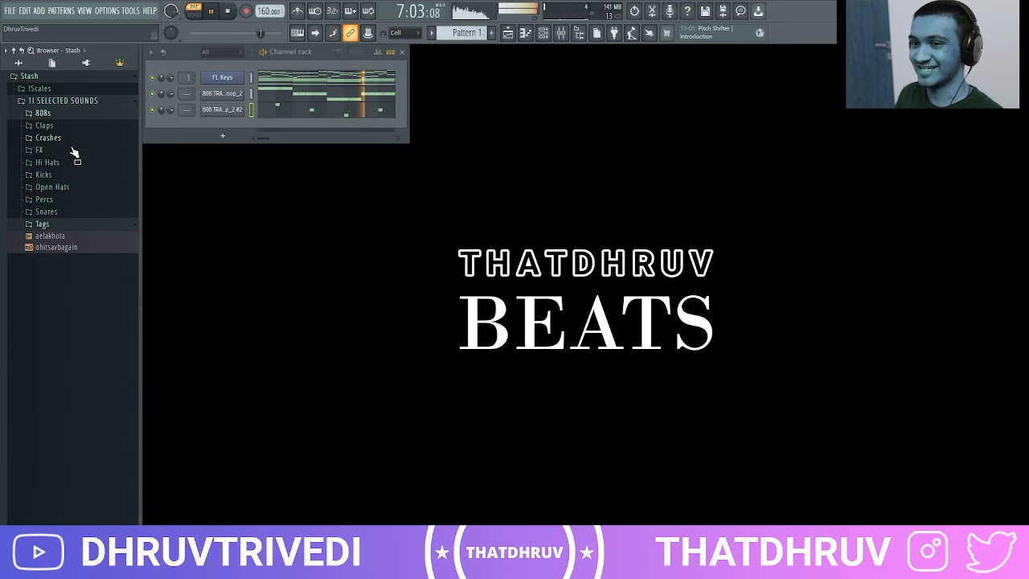
{"action": "left_click", "coordinate": [44, 175]}
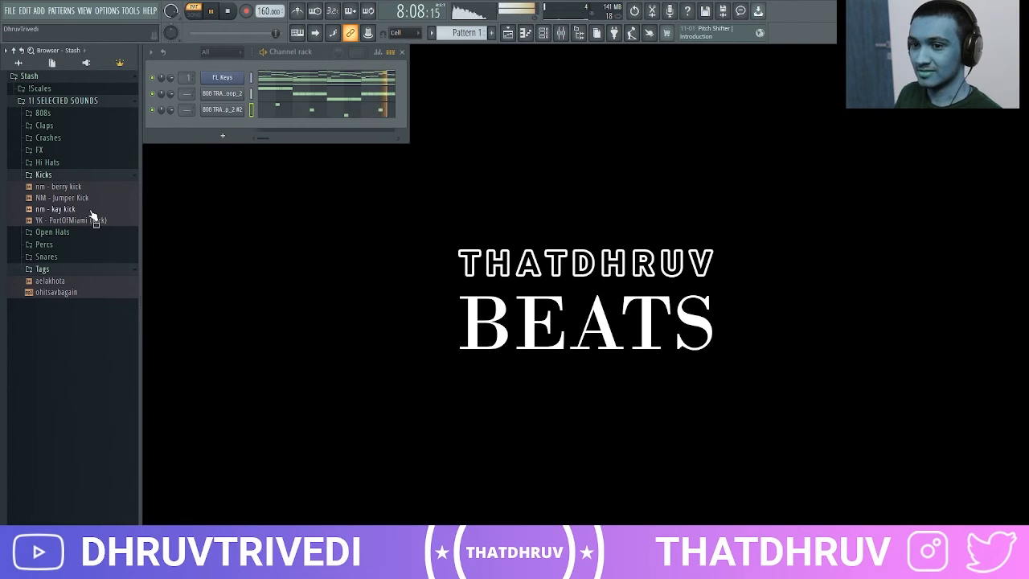
{"action": "left_click_drag", "start_coordinate": [90, 222], "coordinate": [247, 98]}
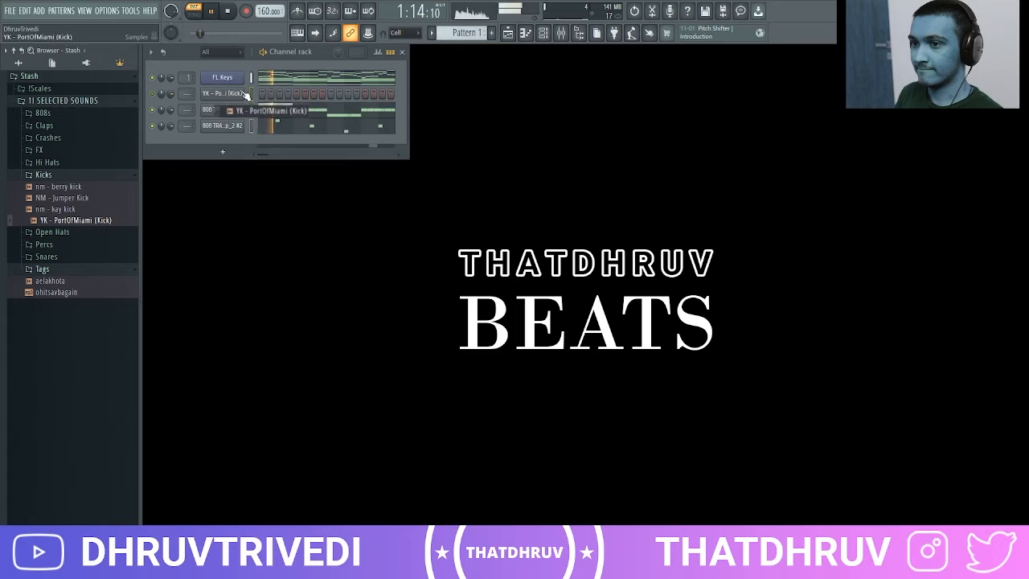
Step: Paste the 808 notes into the kick's piano roll as short C5 hits and delete the first of each close pair in bars 2, 6 and 8
{"action": "right_click", "coordinate": [253, 94]}
{"action": "left_click", "coordinate": [251, 93]}
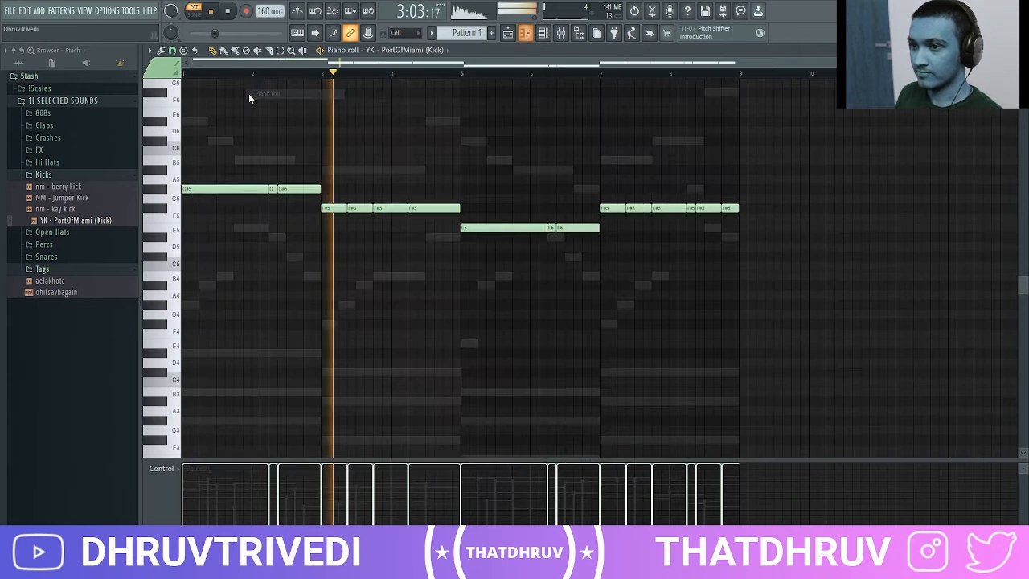
{"action": "right_click", "coordinate": [273, 266]}
{"action": "right_click", "coordinate": [552, 266]}
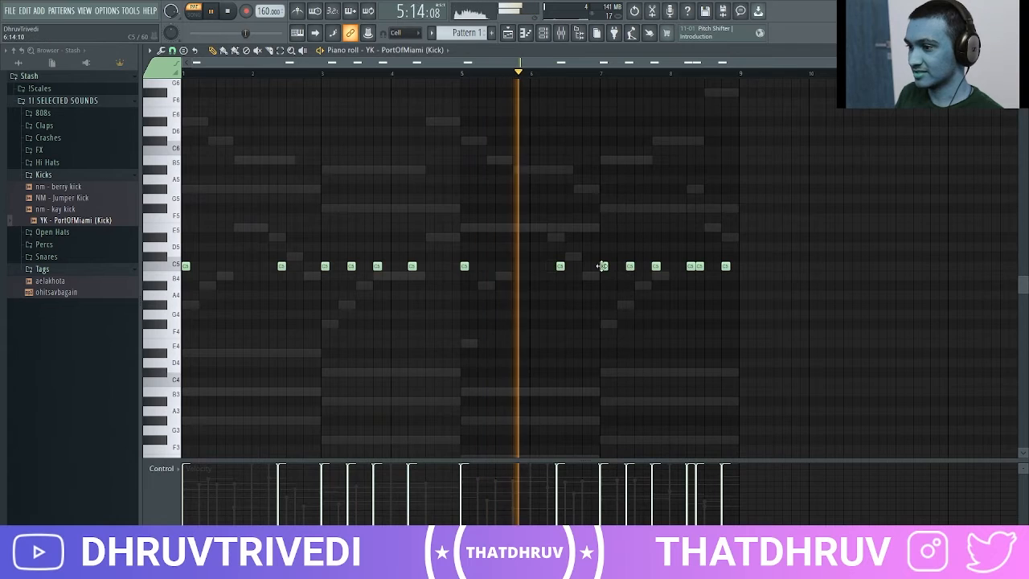
{"action": "right_click", "coordinate": [690, 266]}
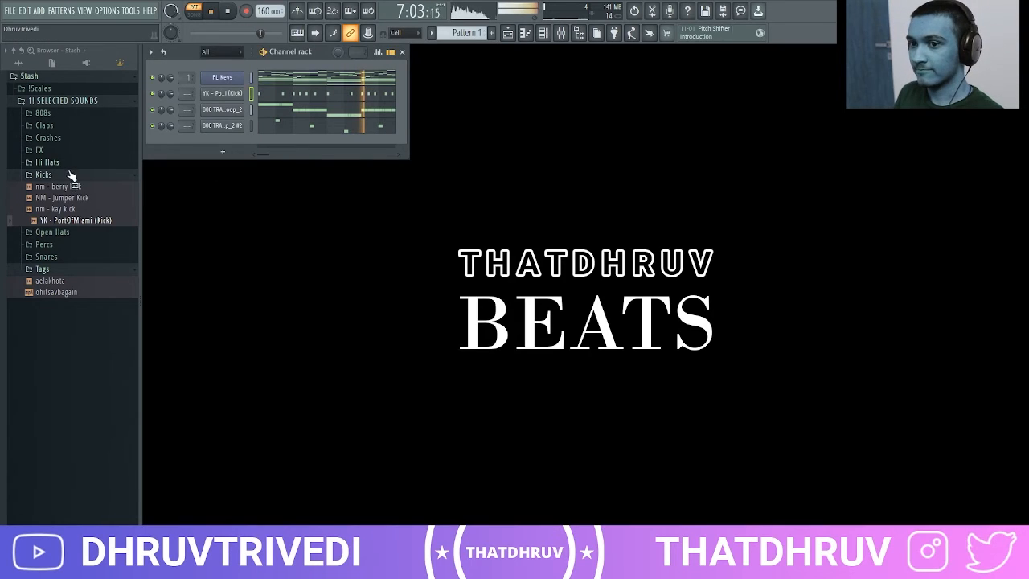
Step: Add the [PBS] Official Trap Clp_2 clap as a channel and place it on step 9 with step looping on
{"action": "left_click", "coordinate": [70, 174]}
{"action": "left_click", "coordinate": [65, 128]}
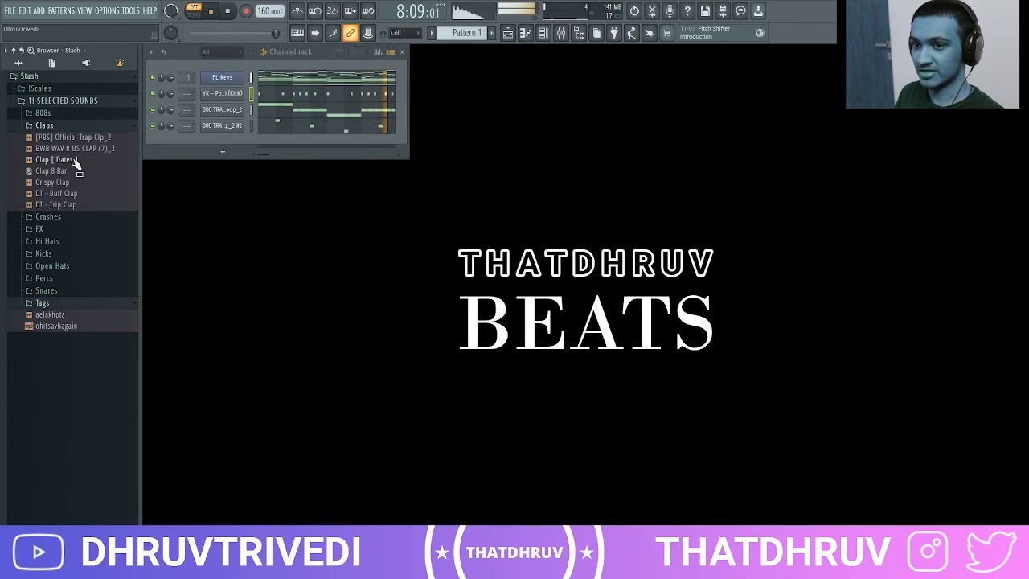
{"action": "left_click_drag", "start_coordinate": [81, 143], "coordinate": [239, 143]}
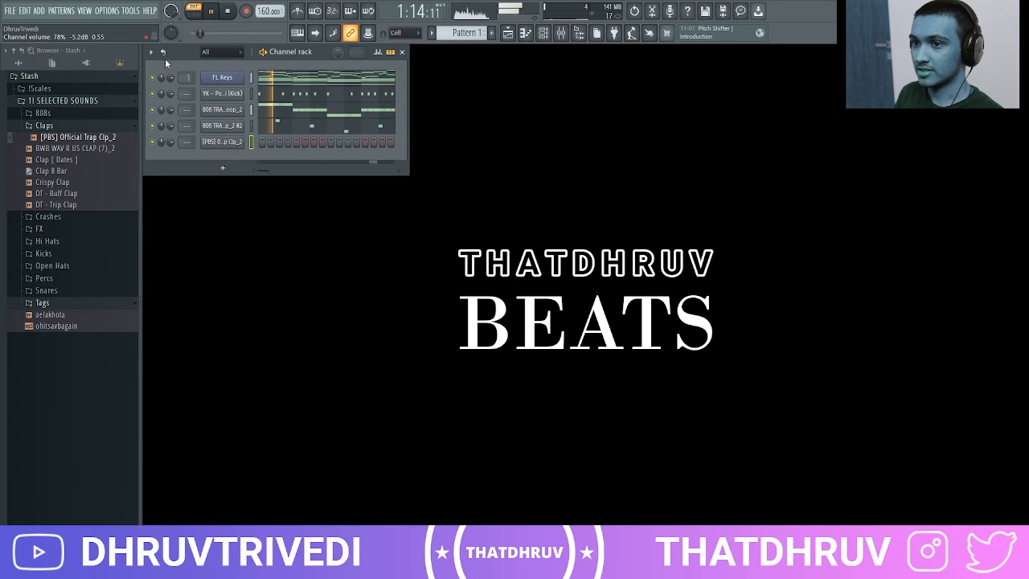
{"action": "left_click", "coordinate": [331, 142]}
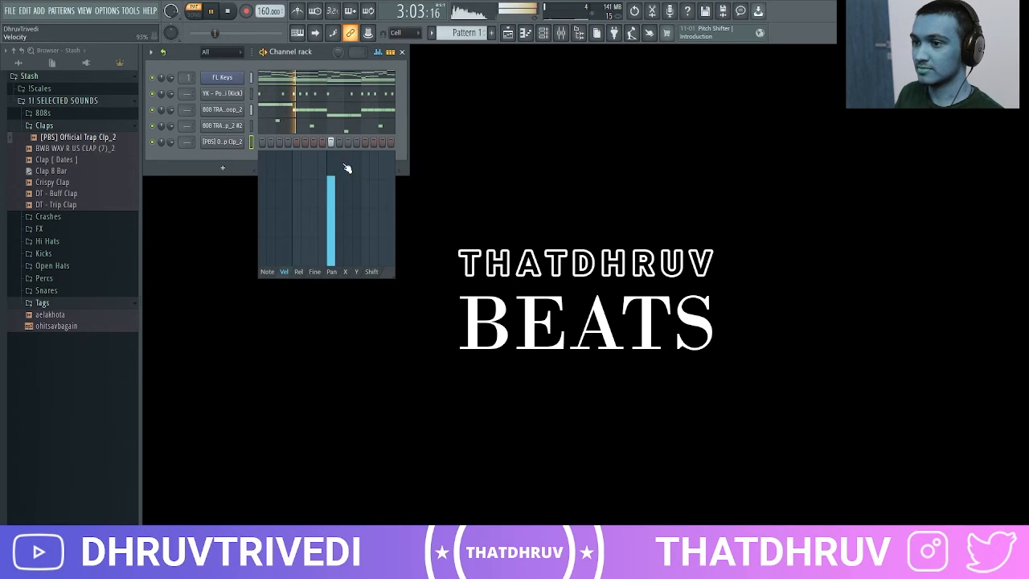
{"action": "left_click", "coordinate": [378, 51]}
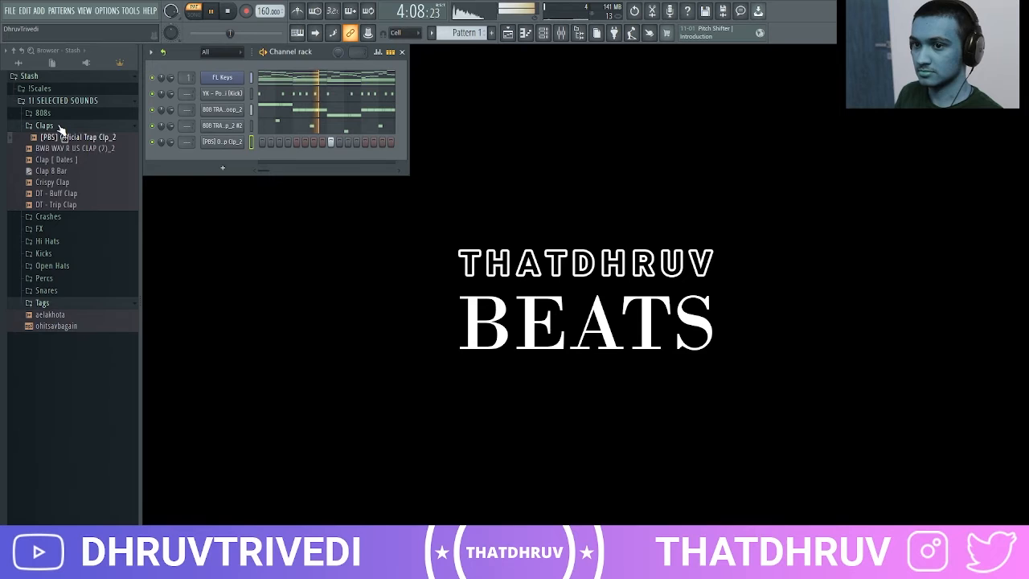
Step: Add the Cardiak HiHat 3_31 sample as a channel below the clap and fill every second step
{"action": "left_click", "coordinate": [45, 126]}
{"action": "left_click", "coordinate": [59, 164]}
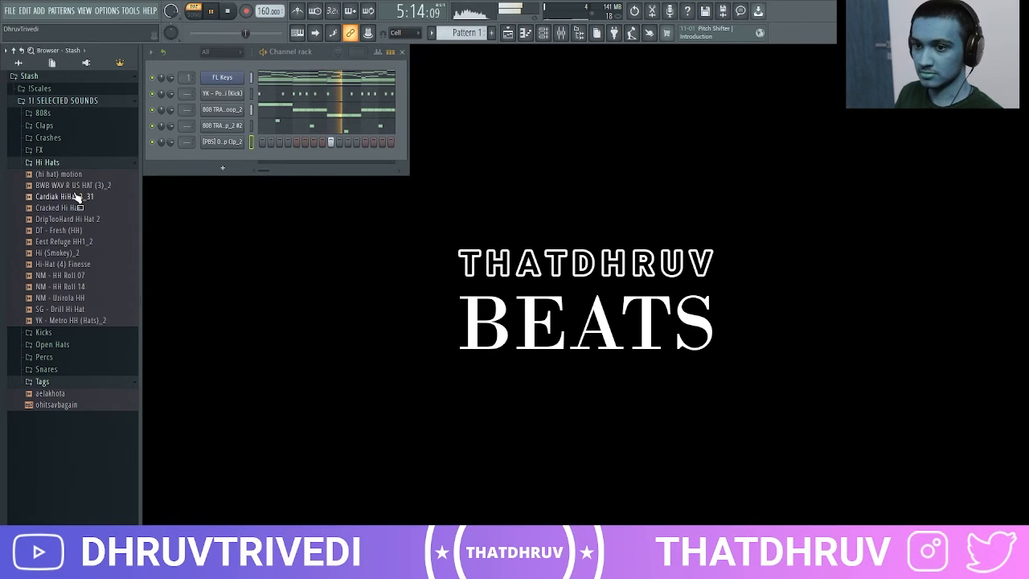
{"action": "left_click_drag", "start_coordinate": [75, 197], "coordinate": [211, 164]}
{"action": "right_click", "coordinate": [222, 157]}
{"action": "left_click", "coordinate": [375, 192]}
Step: Add the SG - Open Hat sample as a channel below the hi-hat and place a hit on step 5
{"action": "left_click", "coordinate": [79, 164]}
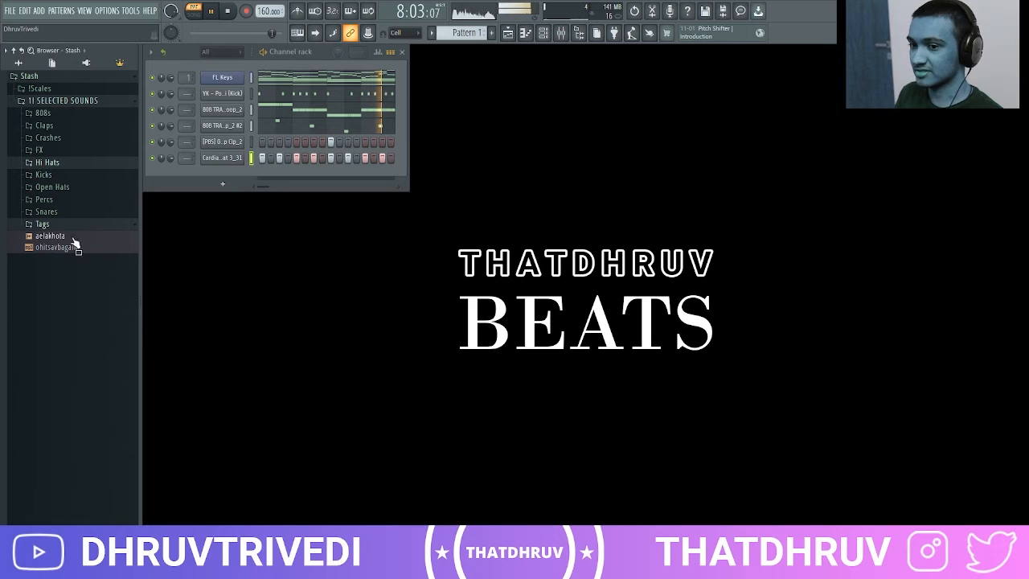
{"action": "left_click", "coordinate": [64, 188]}
{"action": "left_click_drag", "start_coordinate": [74, 243], "coordinate": [222, 171]}
{"action": "left_click", "coordinate": [295, 175]}
Step: Add the (snare) sharp sample as a channel between the clap and hi-hat and place hits on steps 3 and 15
{"action": "left_click", "coordinate": [53, 187]}
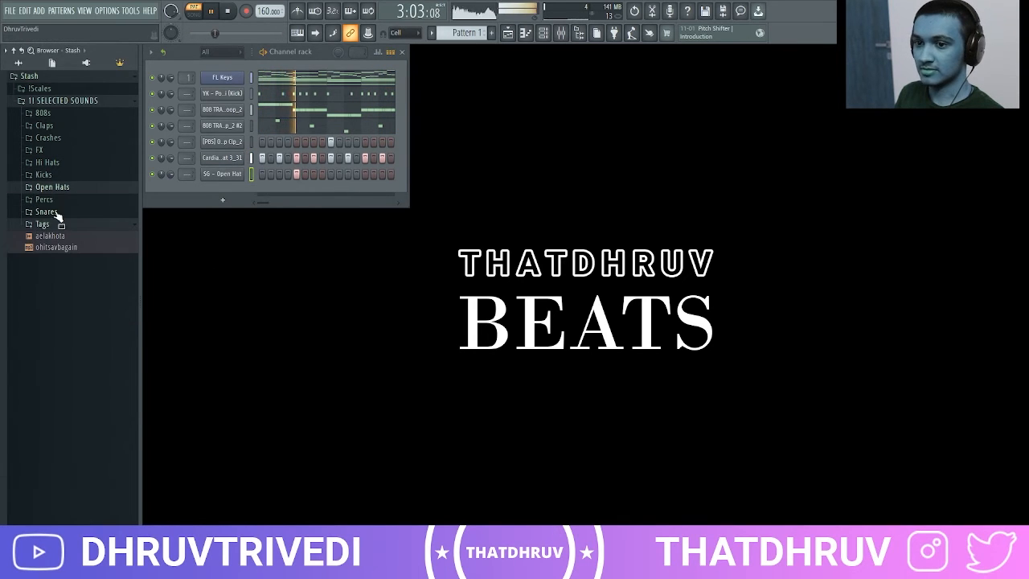
{"action": "left_click", "coordinate": [50, 212]}
{"action": "left_click_drag", "start_coordinate": [76, 269], "coordinate": [236, 153]}
{"action": "left_click", "coordinate": [279, 158]}
{"action": "left_click", "coordinate": [378, 52]}
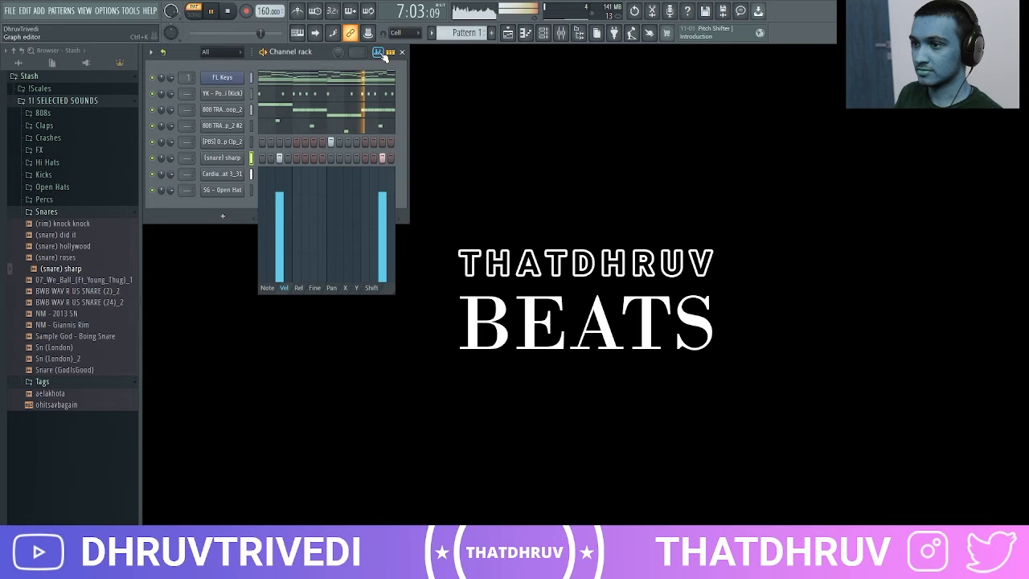
{"action": "left_click_drag", "start_coordinate": [287, 219], "coordinate": [384, 75]}
{"action": "left_click", "coordinate": [377, 53]}
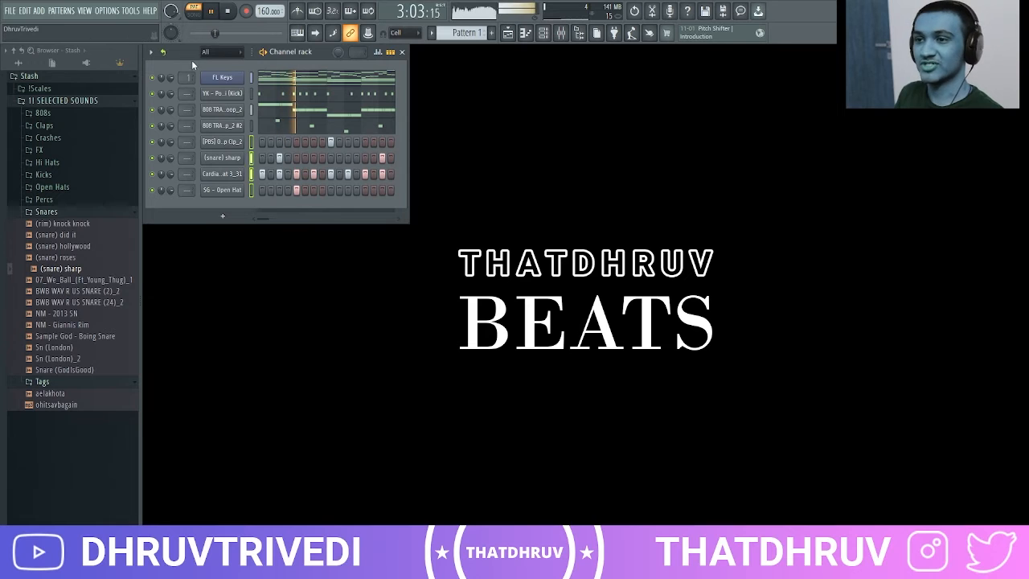
Step: Burn the looped step sequences to the pattern and open the drum notes in the piano roll
{"action": "left_click", "coordinate": [163, 54]}
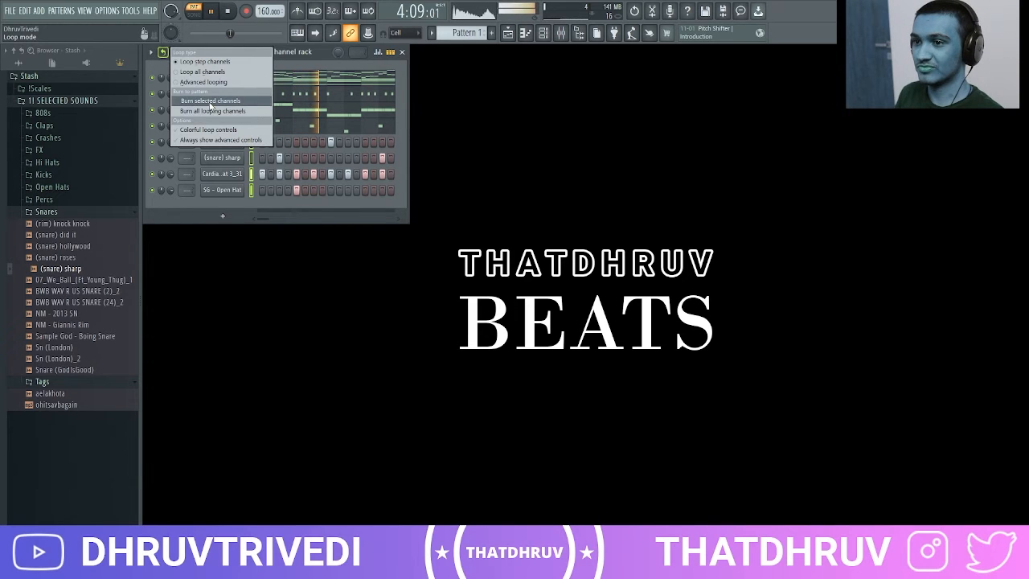
{"action": "left_click", "coordinate": [210, 102]}
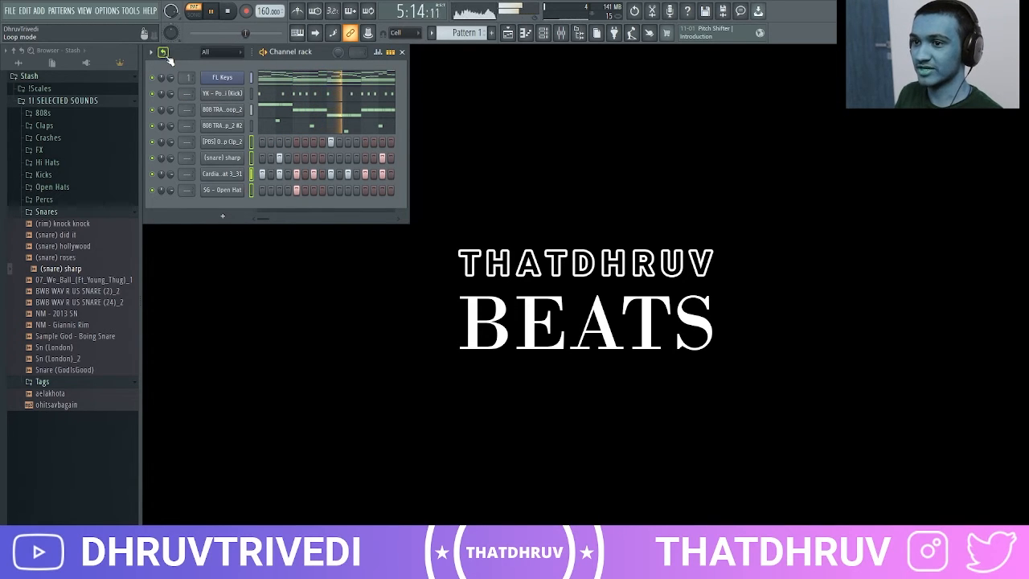
{"action": "right_click", "coordinate": [248, 147]}
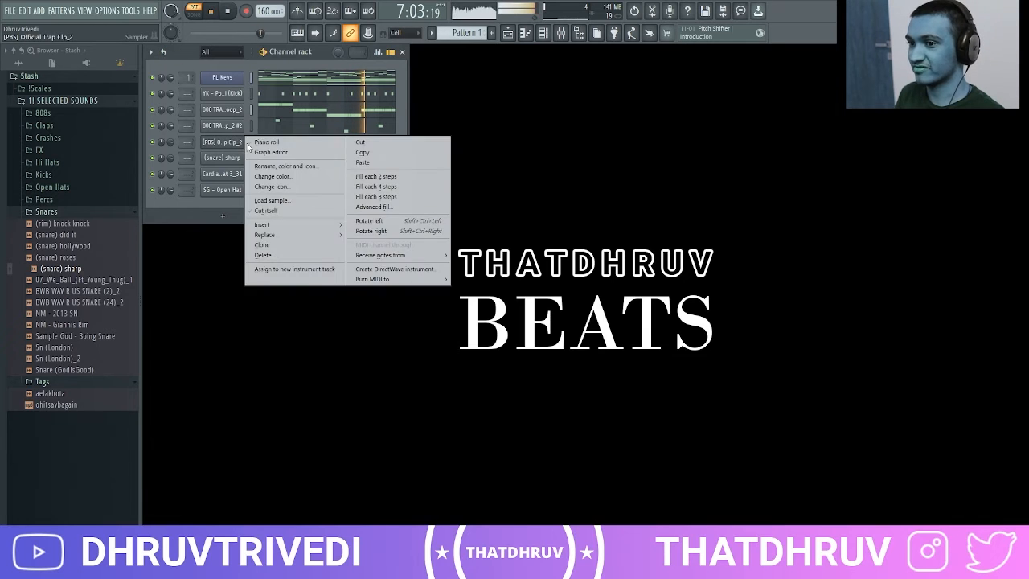
{"action": "left_click", "coordinate": [265, 142]}
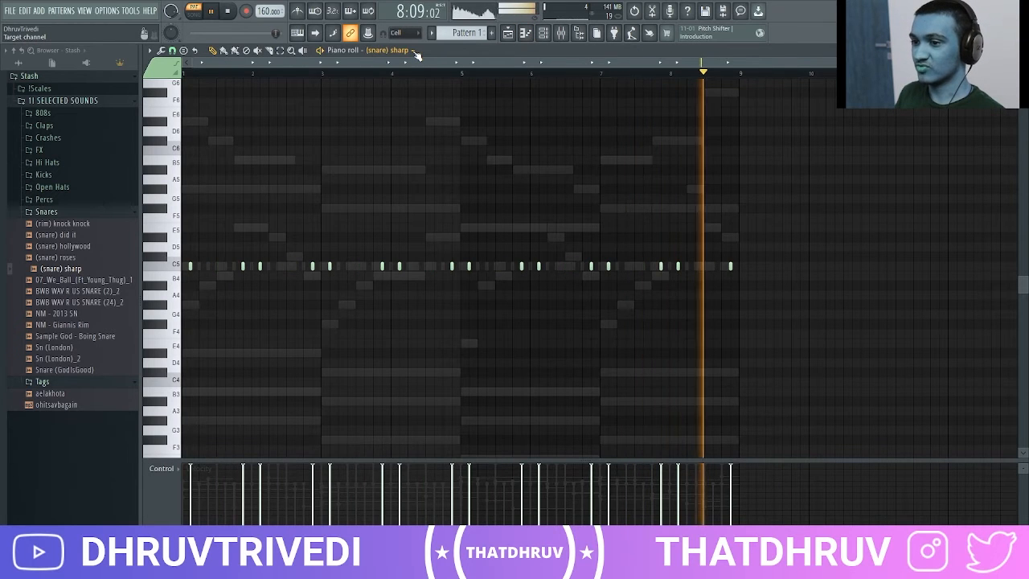
Step: Target the (snare) sharp channel and lengthen all of its notes slightly
{"action": "left_click", "coordinate": [418, 50]}
{"action": "left_click", "coordinate": [375, 169]}
{"action": "key", "text": "ctrl+a"}
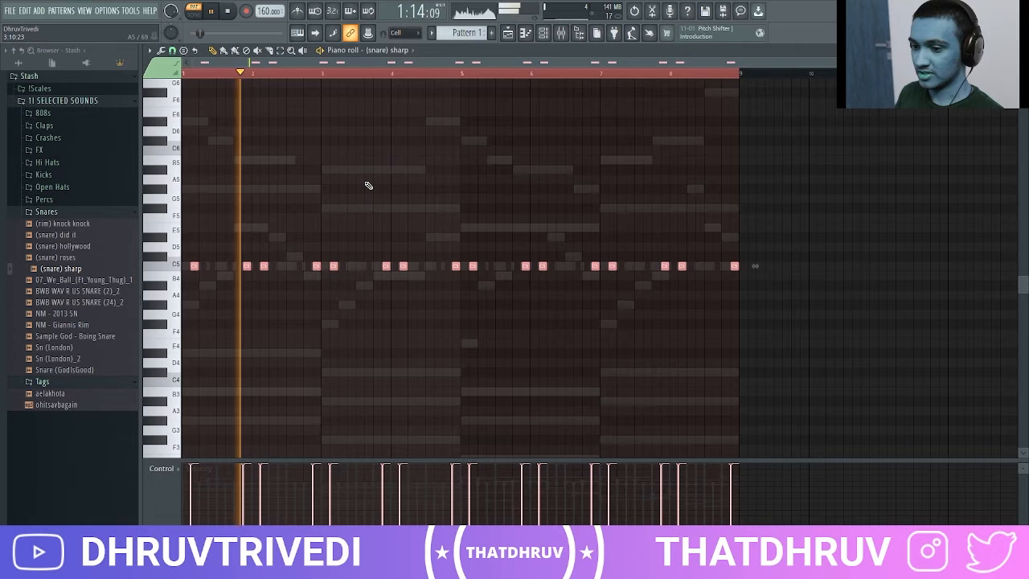
{"action": "key", "text": "ctrl+d"}
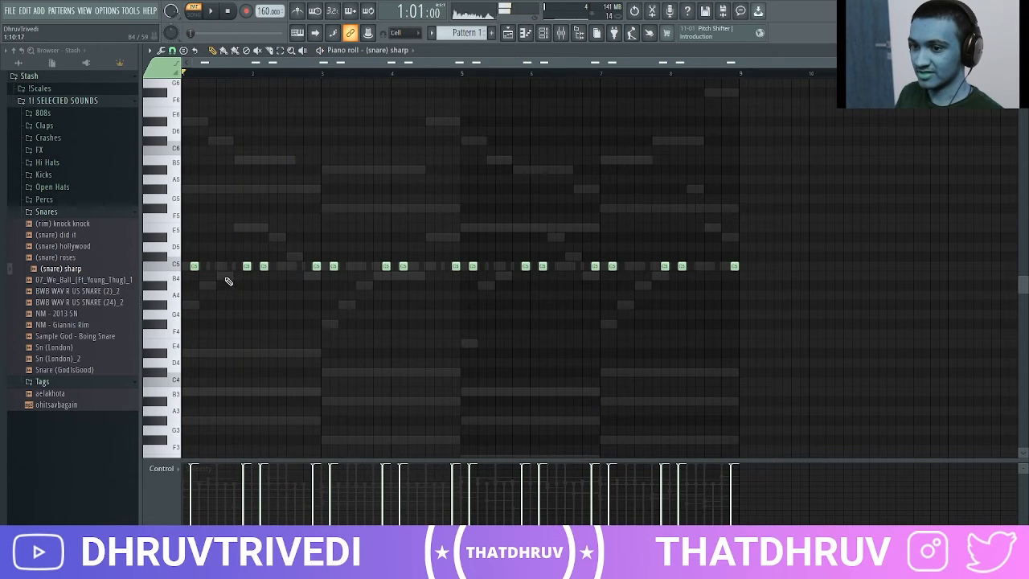
Step: Thin the (snare) sharp hits in bars 1 to 4, deleting bar 2 step 3 and bar 3 step 15, and repeat that pattern in bars 5 to 8
{"action": "right_click", "coordinate": [264, 266]}
{"action": "left_click", "coordinate": [264, 266]}
{"action": "right_click", "coordinate": [247, 266]}
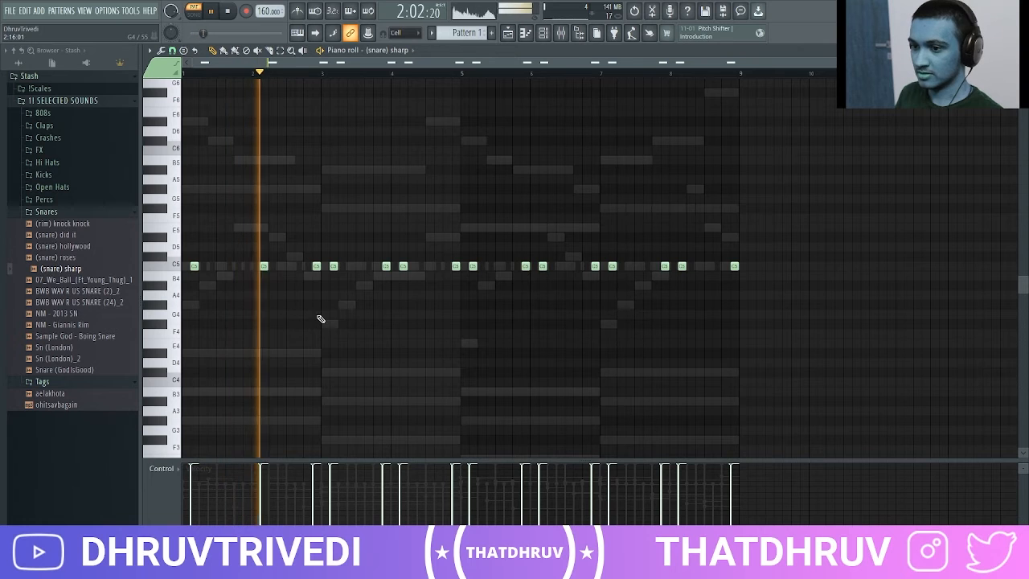
{"action": "right_click", "coordinate": [265, 267]}
{"action": "left_click", "coordinate": [247, 266]}
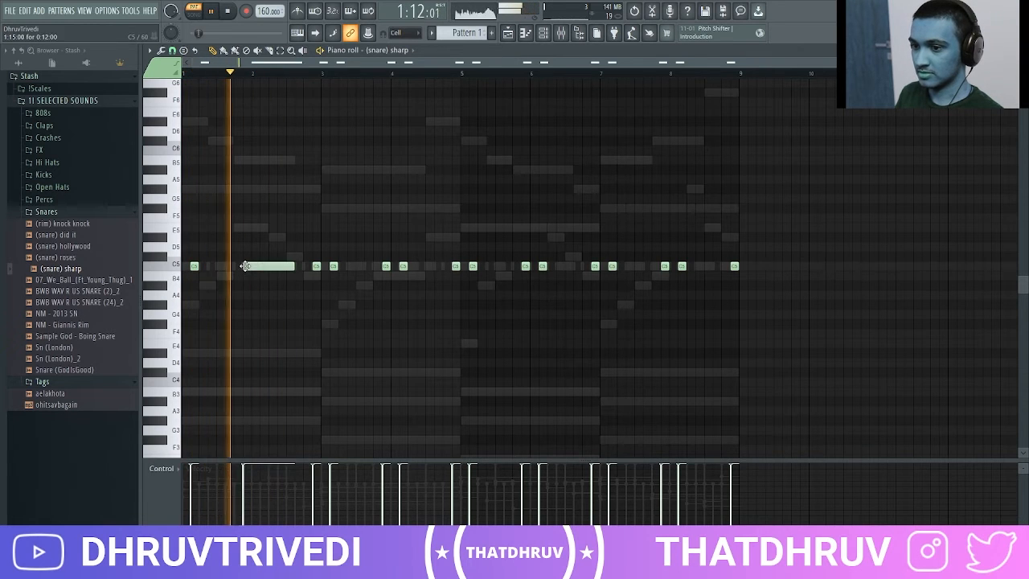
{"action": "mouse_move", "coordinate": [253, 266]}
{"action": "left_mouse_down"}
{"action": "mouse_move", "coordinate": [295, 266]}
{"action": "mouse_move", "coordinate": [250, 266]}
{"action": "left_mouse_up"}
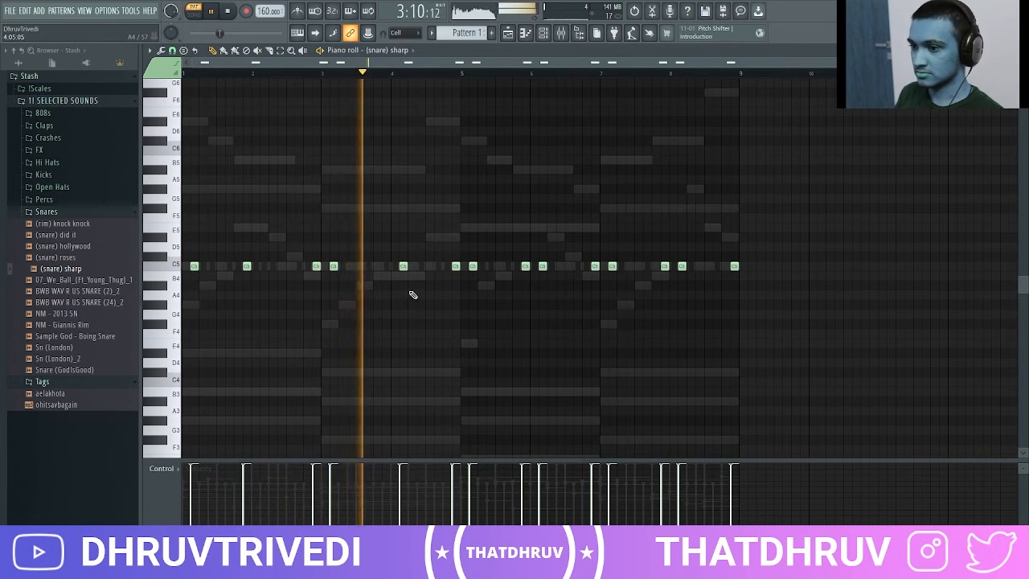
{"action": "key", "text": "space"}
{"action": "left_click_drag", "start_coordinate": [452, 271], "coordinate": [701, 277]}
{"action": "key", "text": "ctrl+z"}
{"action": "key", "text": "shift+Right"}
Step: Switch the piano roll to SG - Open Hat and lengthen all of its notes
{"action": "scroll", "coordinate": [394, 50], "scroll_direction": "down", "scroll_amount": 2}
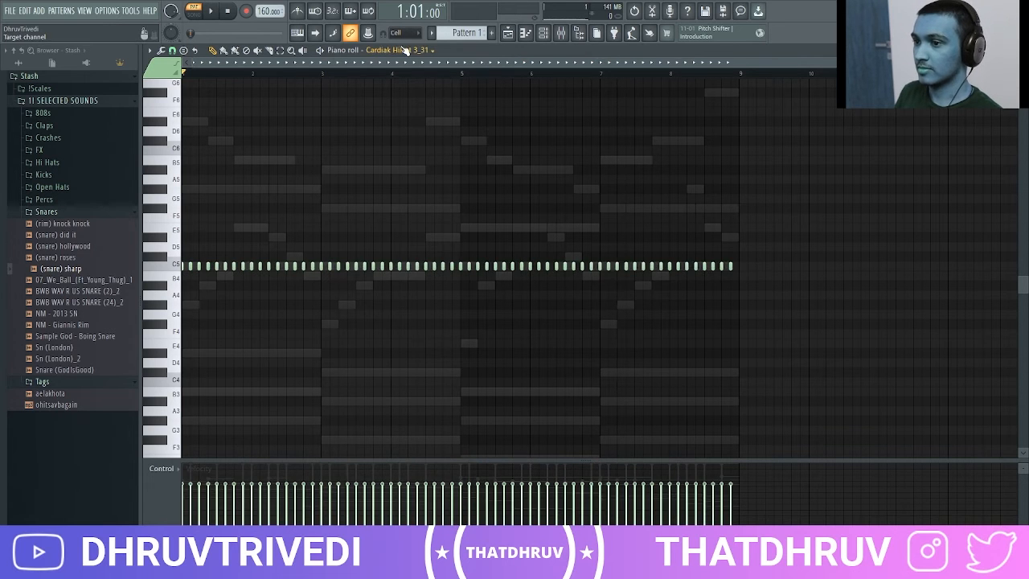
{"action": "key", "text": "space"}
{"action": "key", "text": "ctrl+a"}
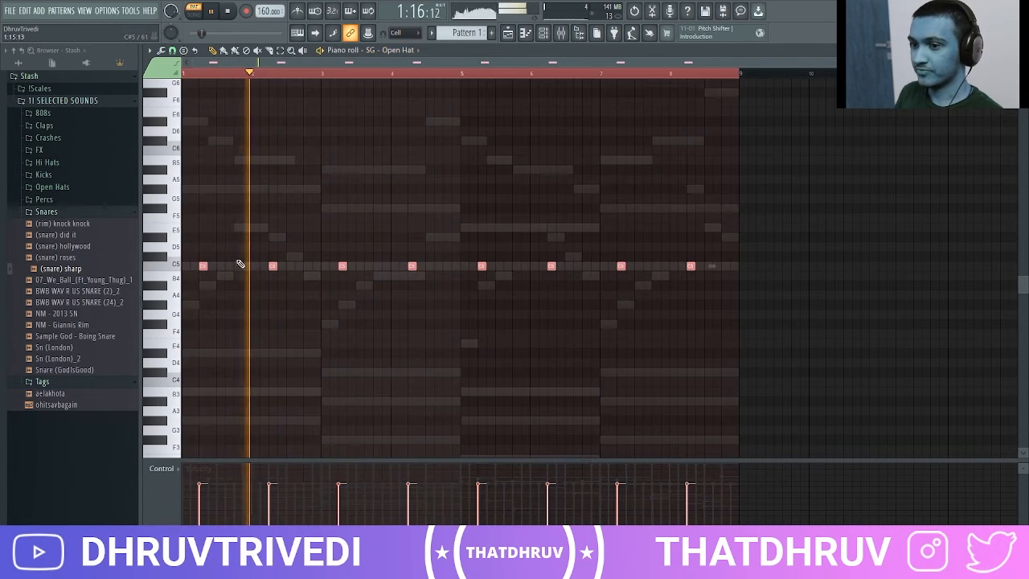
{"action": "left_click_drag", "start_coordinate": [201, 266], "coordinate": [217, 266]}
{"action": "key", "text": "ctrl+d"}
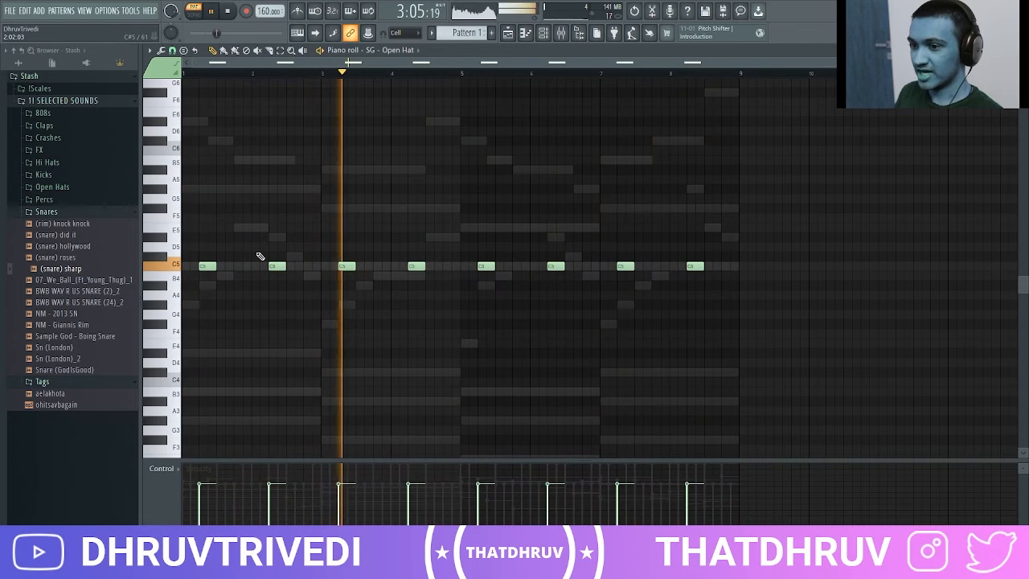
Step: Delete the open hat notes in bars 2, 4, 6 and 8, and return to the channel rack
{"action": "right_click", "coordinate": [274, 266]}
{"action": "right_click", "coordinate": [414, 267]}
{"action": "right_click", "coordinate": [555, 266]}
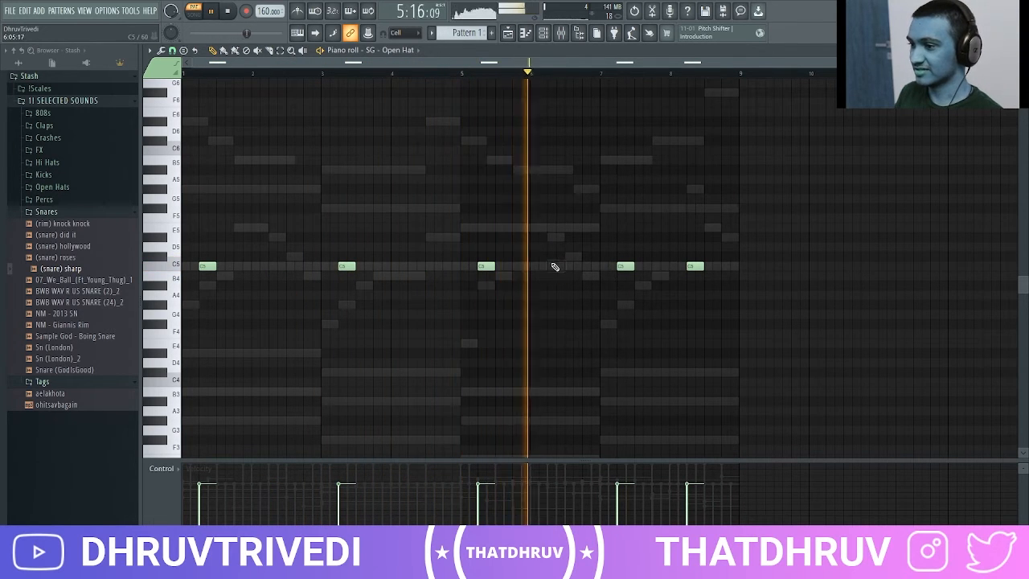
{"action": "right_click", "coordinate": [695, 266]}
{"action": "key", "text": "F7"}
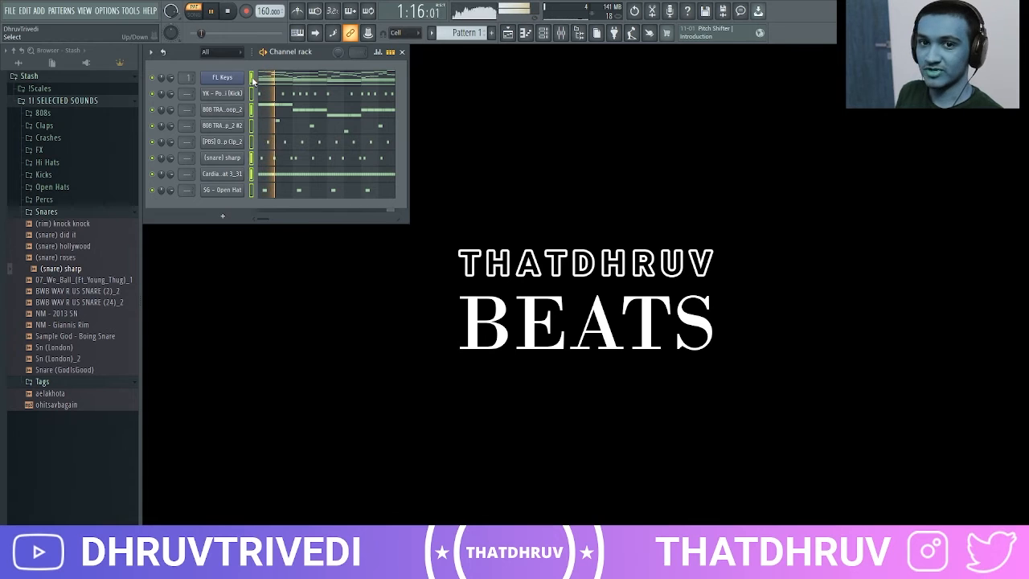
Step: Route the eight channels to mixer tracks 1 to 8 and lower their faders, balancing the FL Keys level with its track soloed
{"action": "key", "text": "F9"}
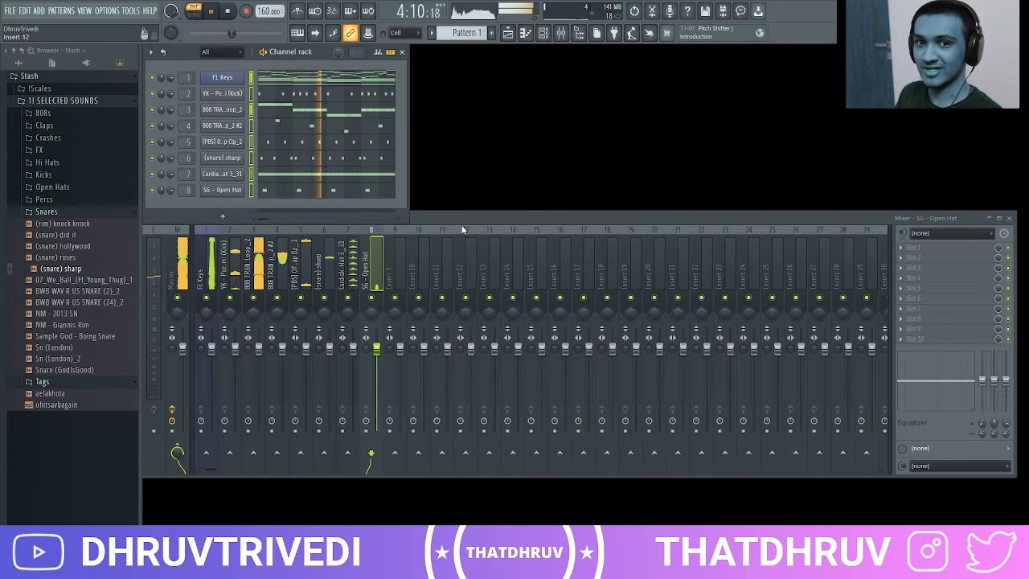
{"action": "key", "text": "space"}
{"action": "left_click_drag", "start_coordinate": [372, 265], "coordinate": [206, 265]}
{"action": "left_click_drag", "start_coordinate": [206, 347], "coordinate": [211, 389]}
{"action": "left_click", "coordinate": [209, 273]}
{"action": "key", "text": "space"}
Step: Solo and balance the kick, the 808 and the second 808 tracks in turn, bringing the second 808 to about 74% volume
{"action": "left_click", "coordinate": [237, 298]}
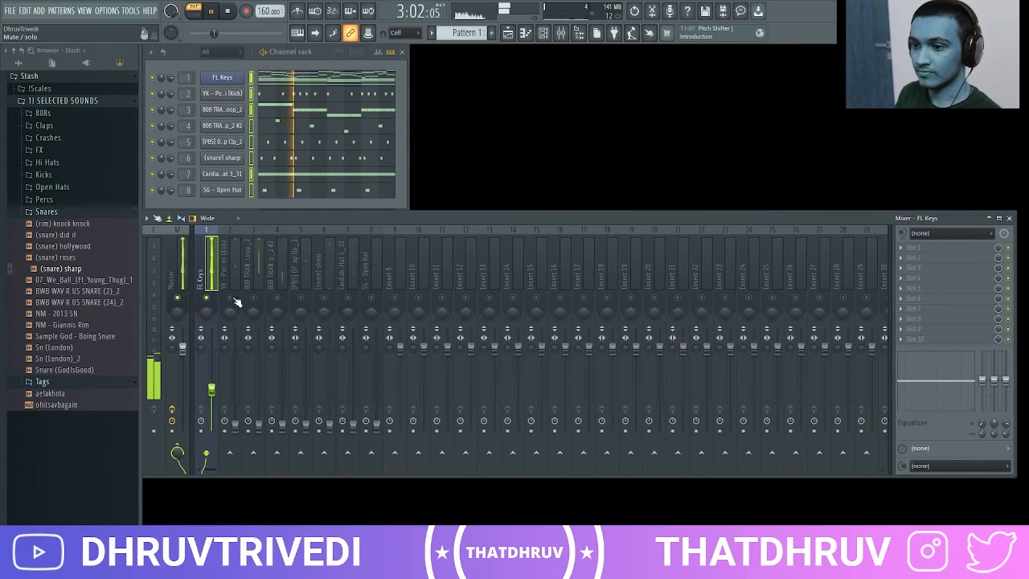
{"action": "left_click_drag", "start_coordinate": [235, 428], "coordinate": [234, 366]}
{"action": "left_click", "coordinate": [257, 298]}
{"action": "left_click_drag", "start_coordinate": [258, 428], "coordinate": [258, 392]}
{"action": "left_click", "coordinate": [281, 298]}
{"action": "left_click_drag", "start_coordinate": [282, 427], "coordinate": [282, 374]}
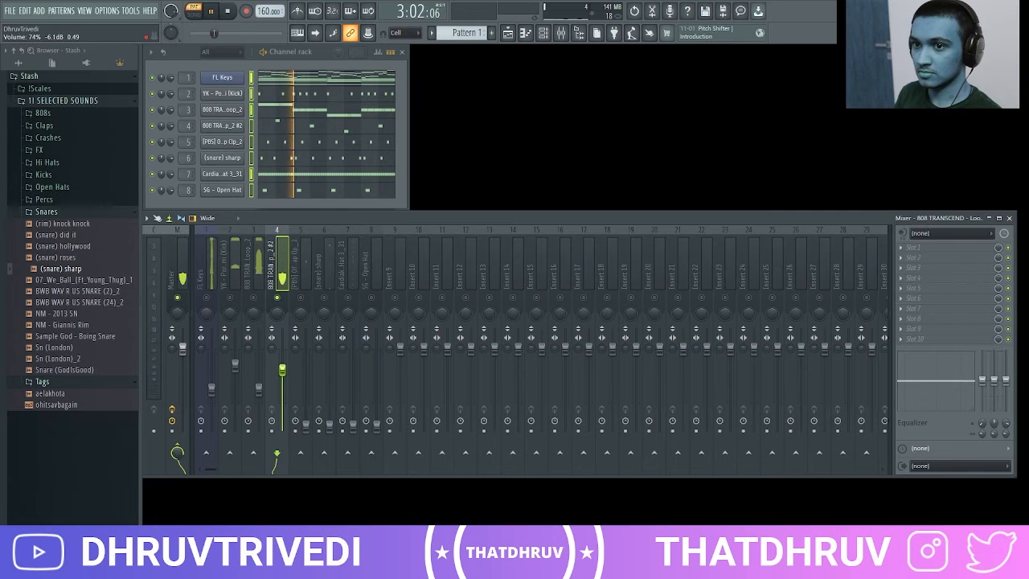
Step: Solo and balance the clap and snare tracks in turn, setting the clap to about 70% volume
{"action": "left_click", "coordinate": [301, 298]}
{"action": "left_click_drag", "start_coordinate": [306, 426], "coordinate": [305, 373]}
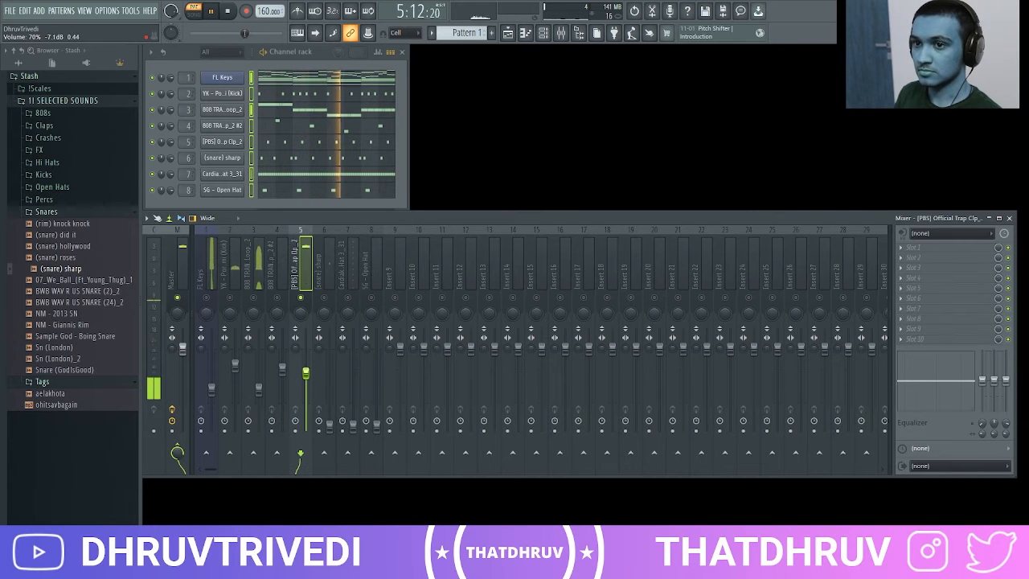
{"action": "left_click", "coordinate": [324, 274]}
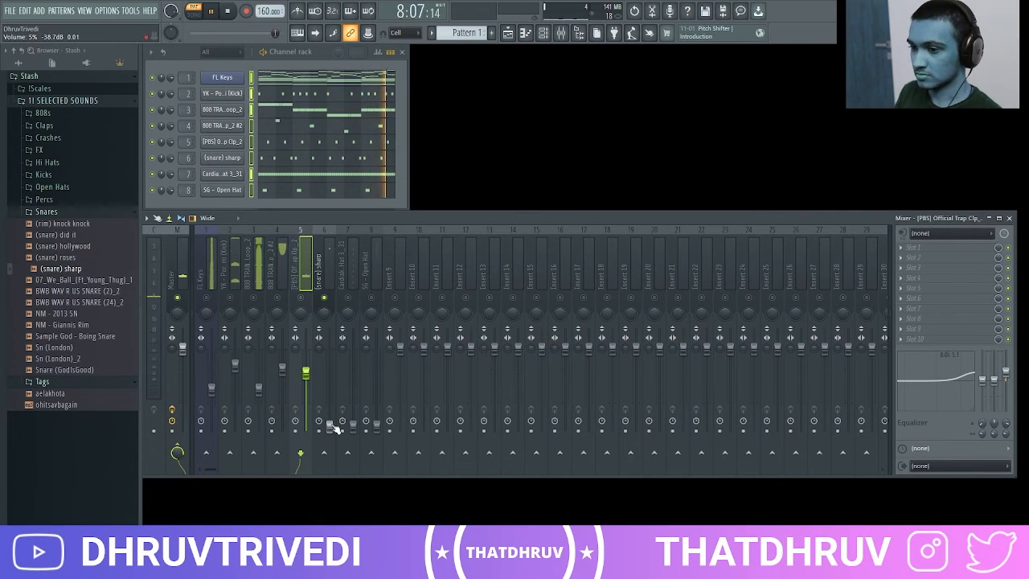
{"action": "left_click_drag", "start_coordinate": [328, 424], "coordinate": [328, 389]}
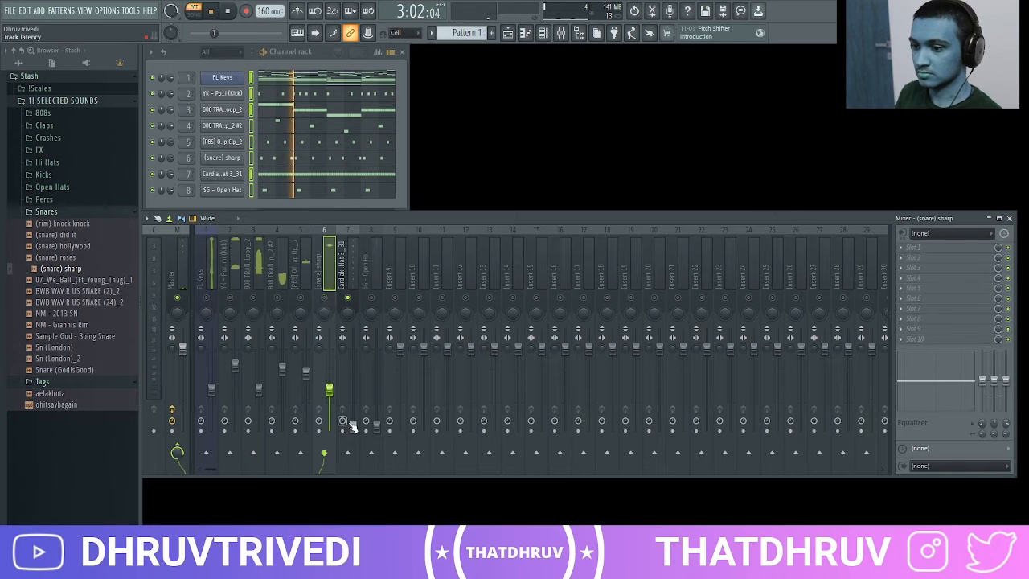
Step: Balance the hi-hat and open hat levels in solo, keeping the open hat lower than the hi-hat
{"action": "left_click_drag", "start_coordinate": [353, 422], "coordinate": [354, 378]}
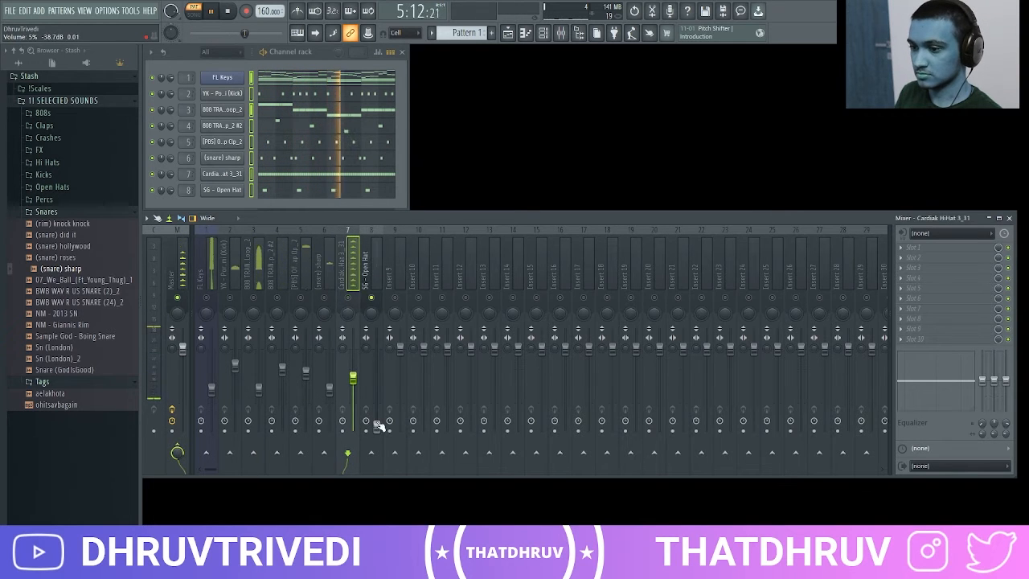
{"action": "left_click", "coordinate": [373, 265]}
{"action": "left_click_drag", "start_coordinate": [376, 424], "coordinate": [376, 406]}
{"action": "key", "text": "space"}
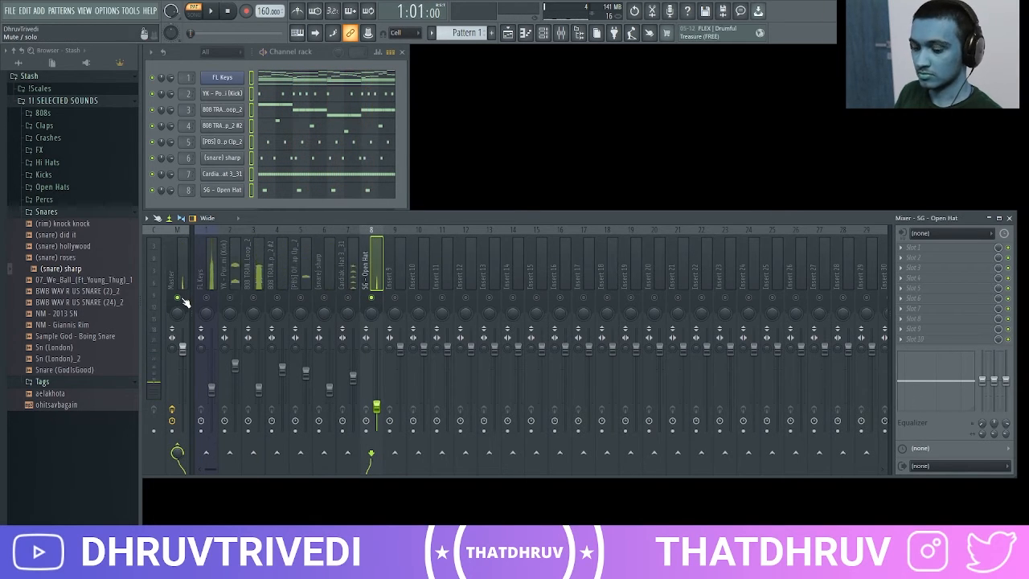
Step: Take the tracks out of solo and set the gain of the master track's Fruity Limiter to about 1.9 dB
{"action": "left_click", "coordinate": [179, 286]}
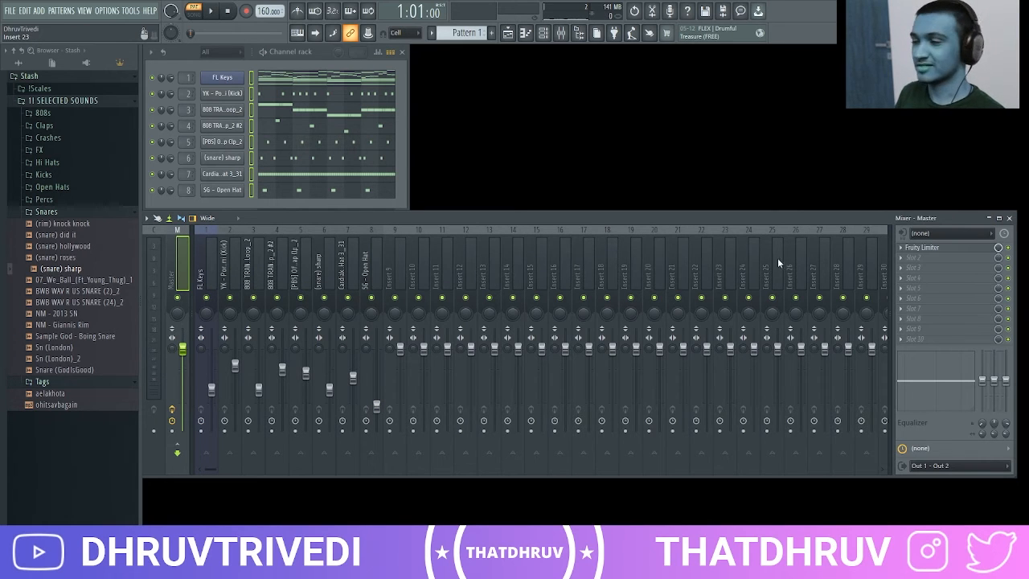
{"action": "left_click", "coordinate": [924, 249]}
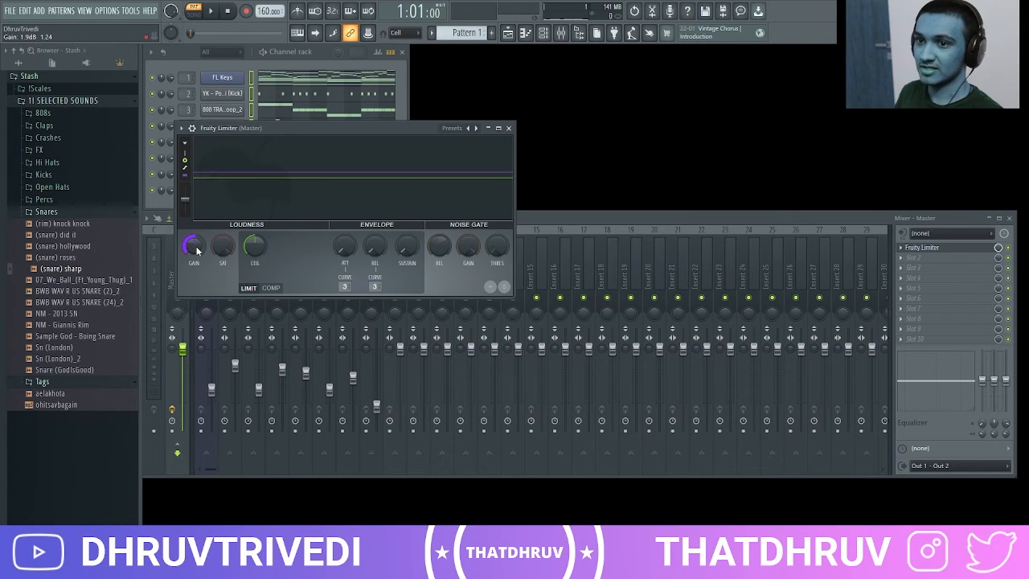
{"action": "key", "text": "Escape"}
Step: Add Fruity Multiband Compressor to the master track's second effect slot with the Mastering 2.4dB preset
{"action": "left_click", "coordinate": [914, 262]}
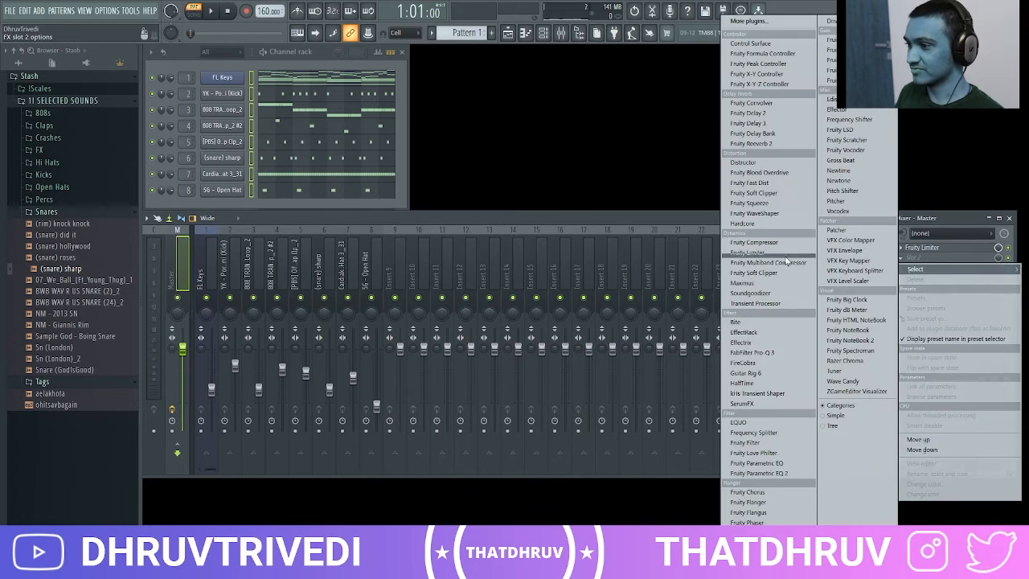
{"action": "left_click", "coordinate": [768, 264]}
{"action": "left_click", "coordinate": [567, 144]}
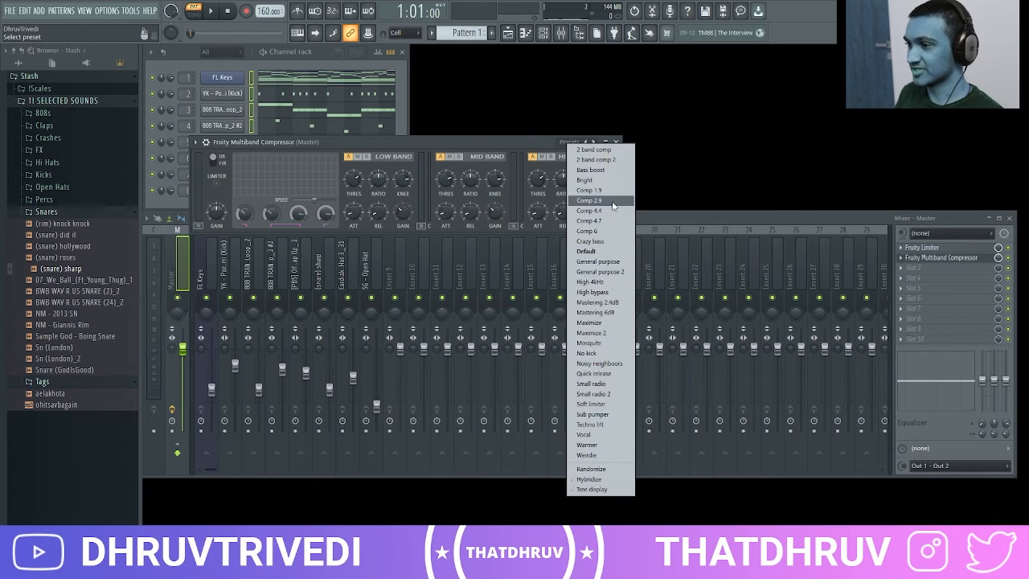
{"action": "left_click", "coordinate": [597, 303]}
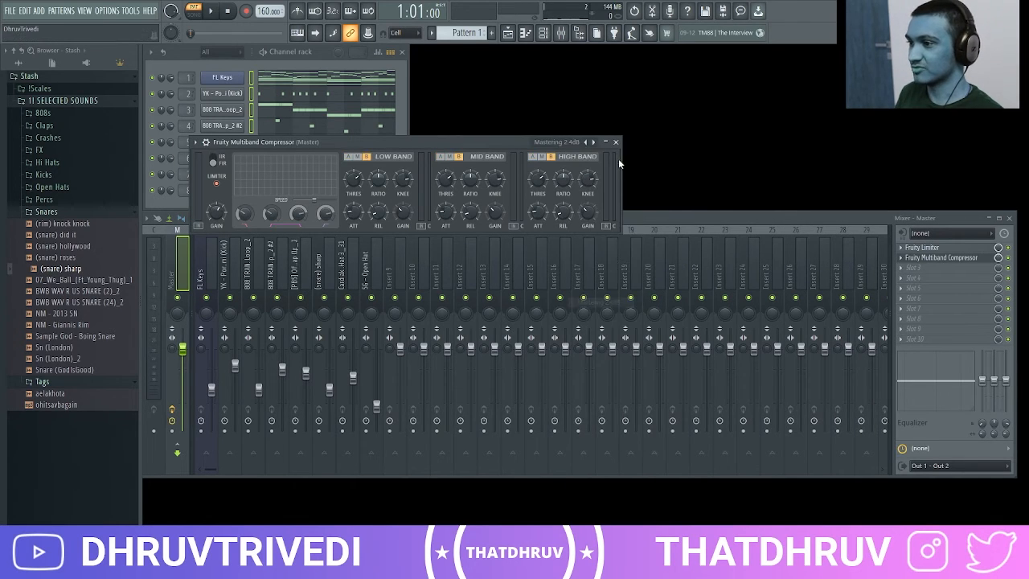
{"action": "left_click", "coordinate": [616, 143]}
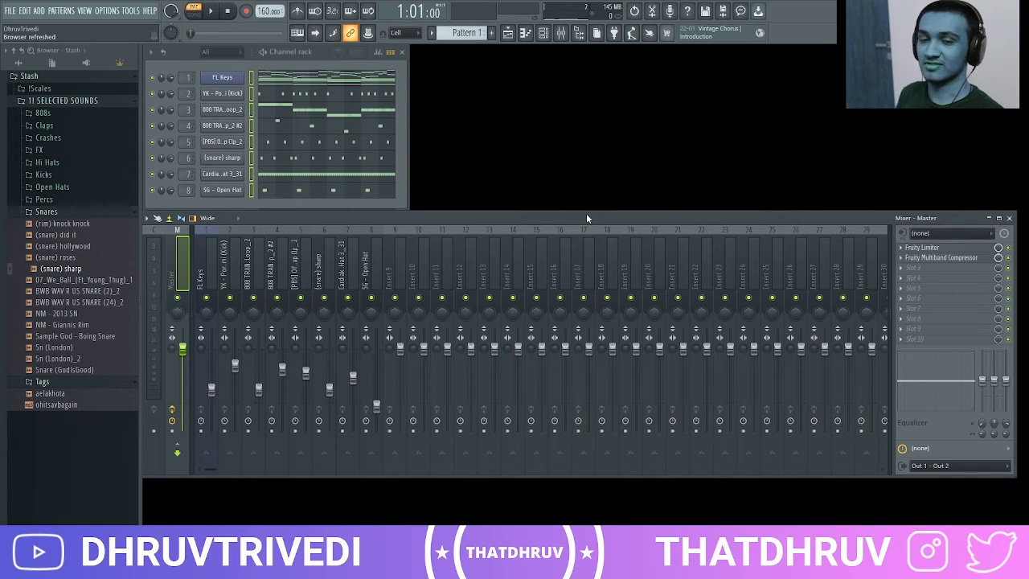
Step: Listen to the mixed pattern with the master effects, and close the mixer and the Snares folder
{"action": "key", "text": "space"}
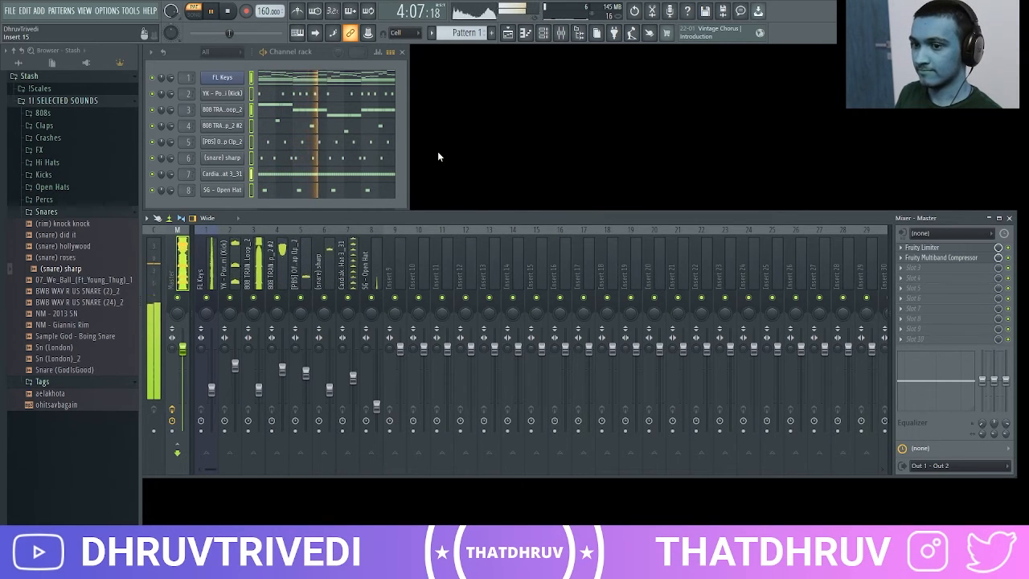
{"action": "left_click", "coordinate": [124, 215]}
{"action": "left_click", "coordinate": [1010, 219]}
{"action": "key", "text": "space"}
Step: Split Pattern 1 by channel and place all eight resulting patterns on playlist tracks 1 to 8 from bar 1
{"action": "left_click", "coordinate": [431, 32]}
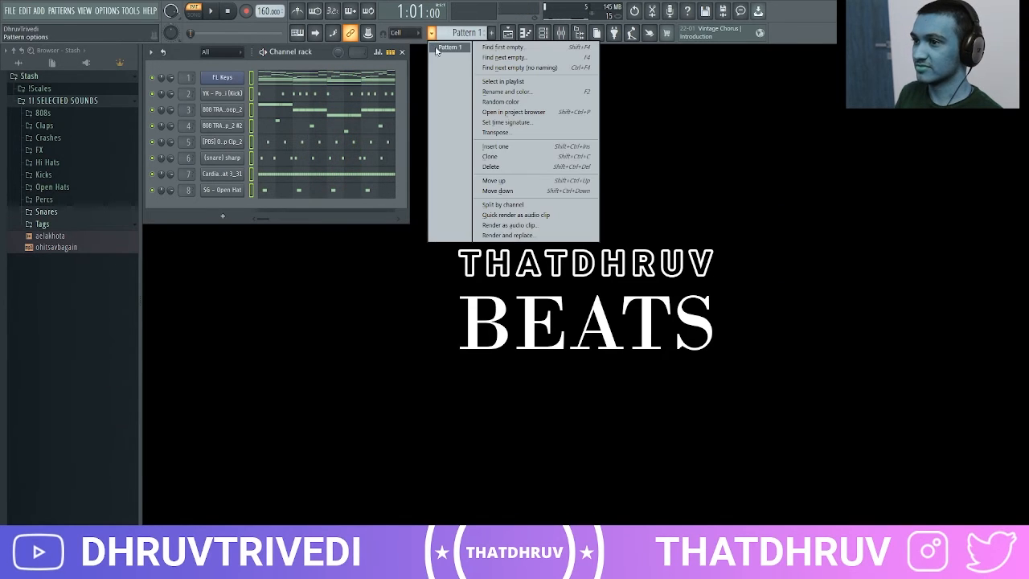
{"action": "left_click", "coordinate": [520, 206]}
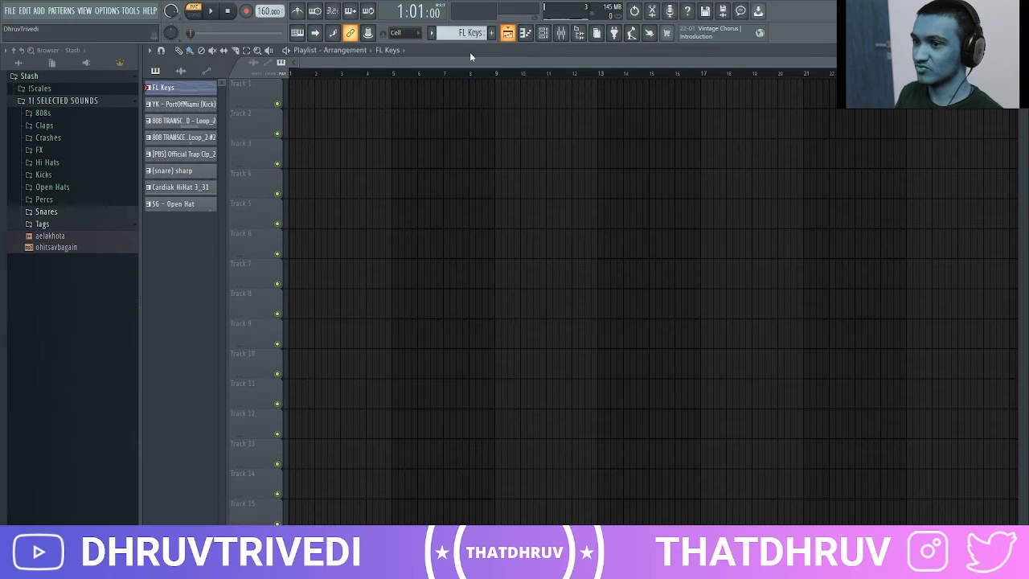
{"action": "left_click", "coordinate": [200, 206], "text": "shift"}
{"action": "left_click_drag", "start_coordinate": [197, 92], "coordinate": [298, 102]}
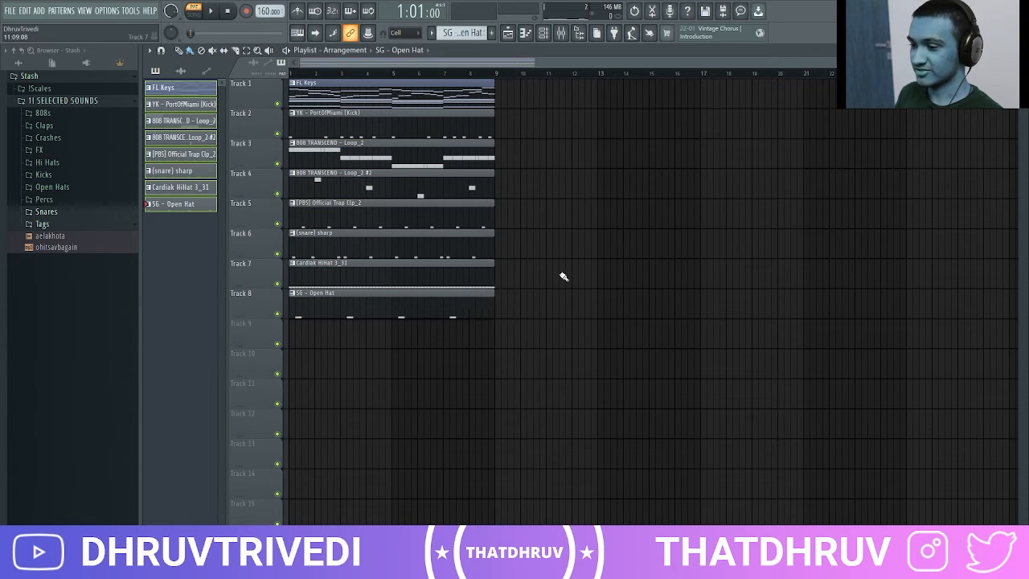
Step: Duplicate the eight-bar block of all eight tracks until the arrangement holds six copies through bar 48
{"action": "key", "text": "ctrl+b"}
{"action": "key", "text": "ctrl+a"}
{"action": "key", "text": "ctrl+b"}
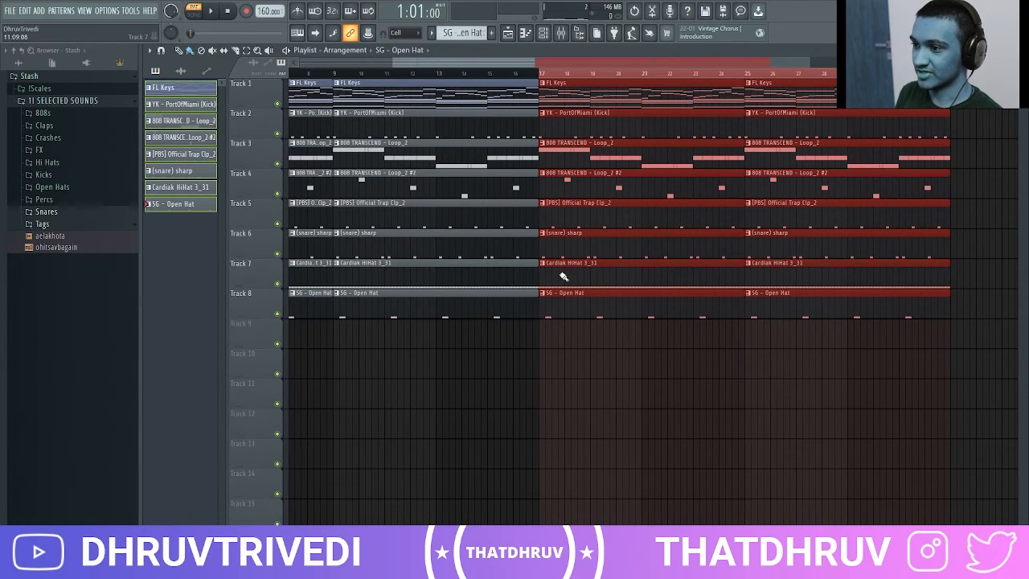
{"action": "key", "text": "ctrl+b"}
{"action": "key", "text": "ctrl+d"}
Step: Delete the kick, 808, clap, snare and hat clips from the first eight bars, leaving only FL Keys as the intro
{"action": "scroll", "coordinate": [641, 80], "scroll_direction": "down", "scroll_amount": 4}
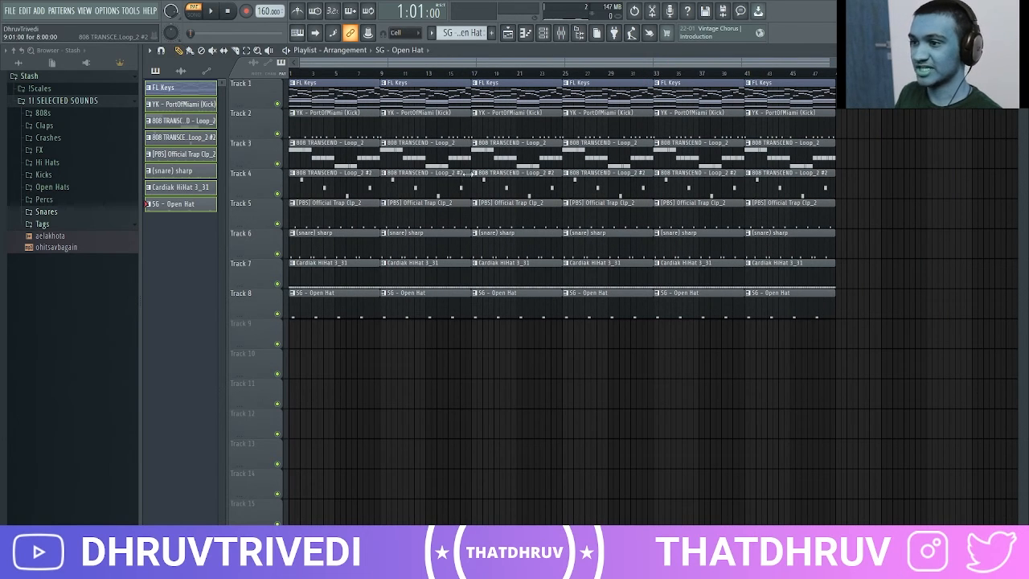
{"action": "left_click_drag", "start_coordinate": [344, 133], "coordinate": [367, 326]}
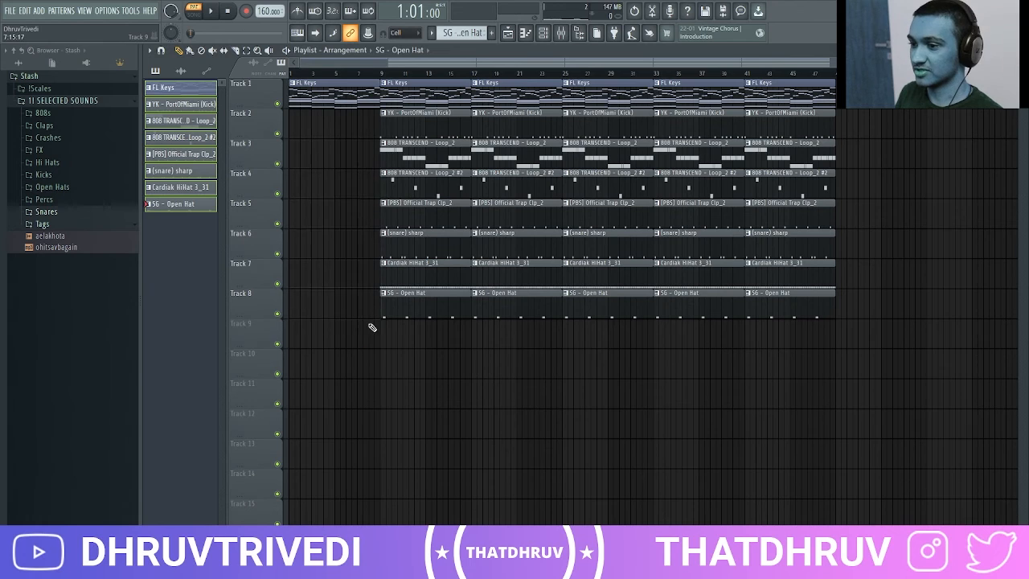
Step: Delete the kick clips on track 2 and the second 808 clips on track 4 from bars 9–16 and 25–32
{"action": "right_click", "coordinate": [424, 120]}
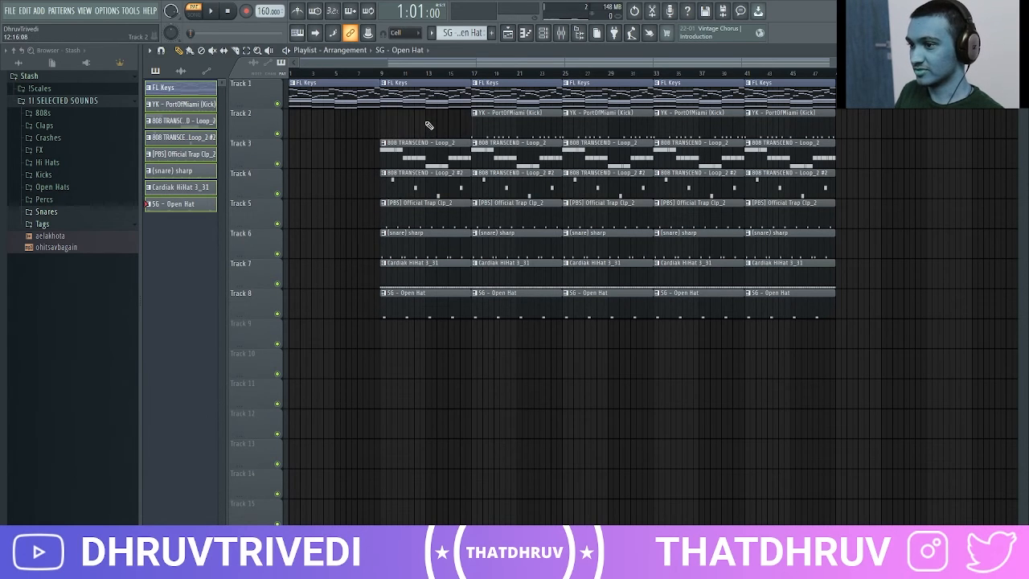
{"action": "right_click", "coordinate": [437, 190]}
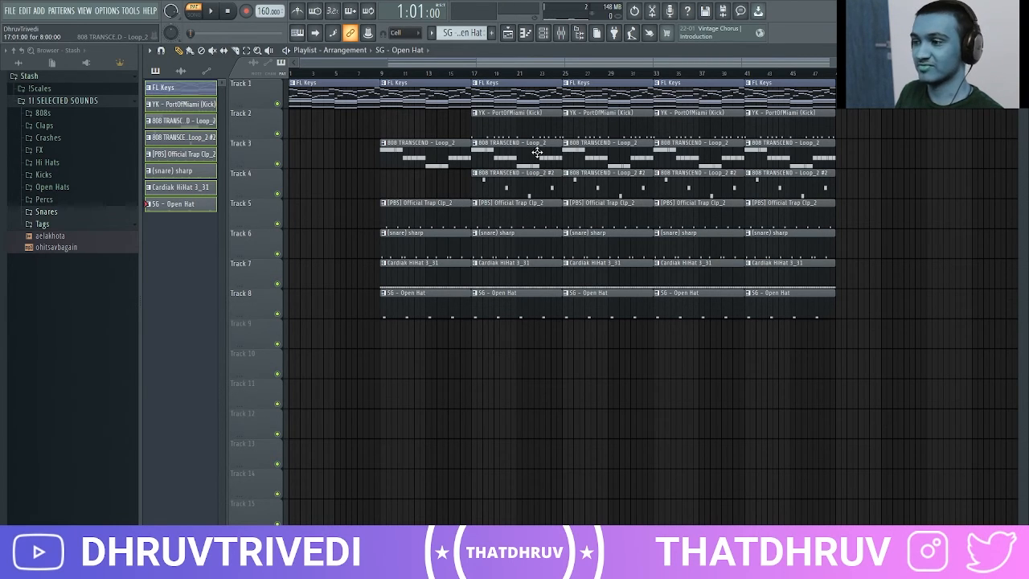
{"action": "right_click", "coordinate": [609, 128]}
{"action": "right_click", "coordinate": [608, 193]}
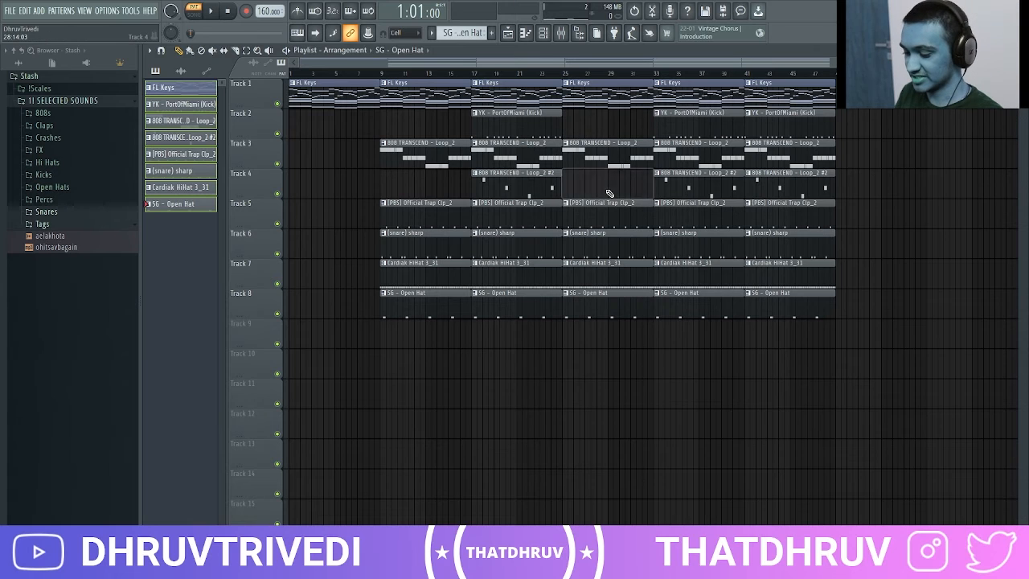
Step: Add the HalfTime effect to the first slot of the FL Keys mixer track and close its window
{"action": "key", "text": "F9"}
{"action": "left_click", "coordinate": [206, 265]}
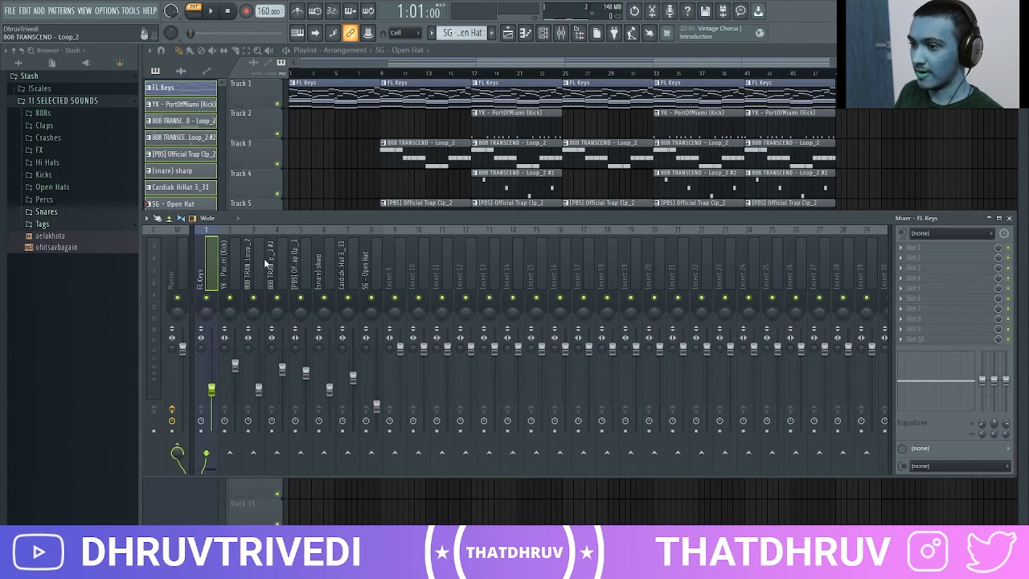
{"action": "left_click", "coordinate": [939, 248]}
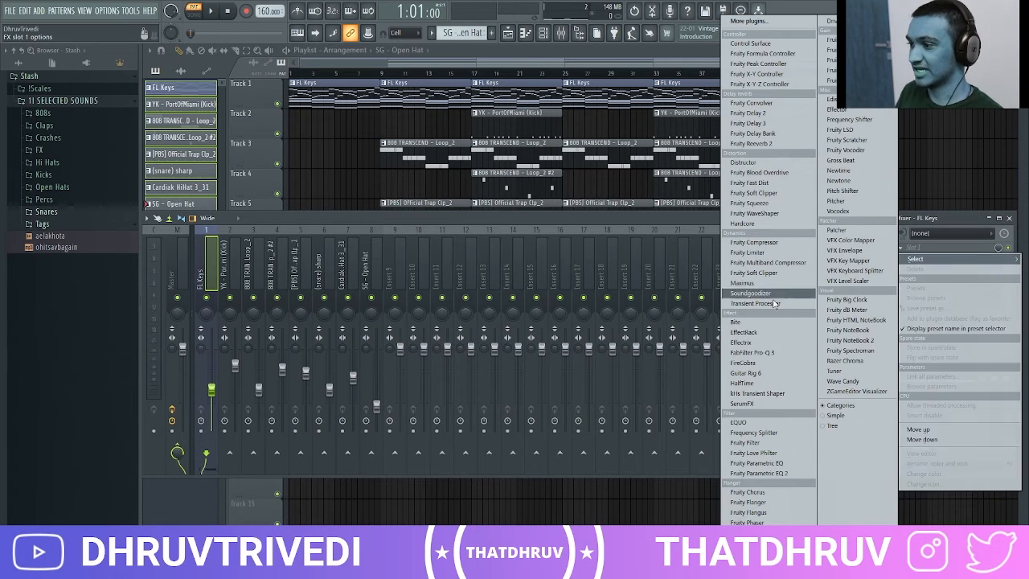
{"action": "left_click", "coordinate": [765, 384]}
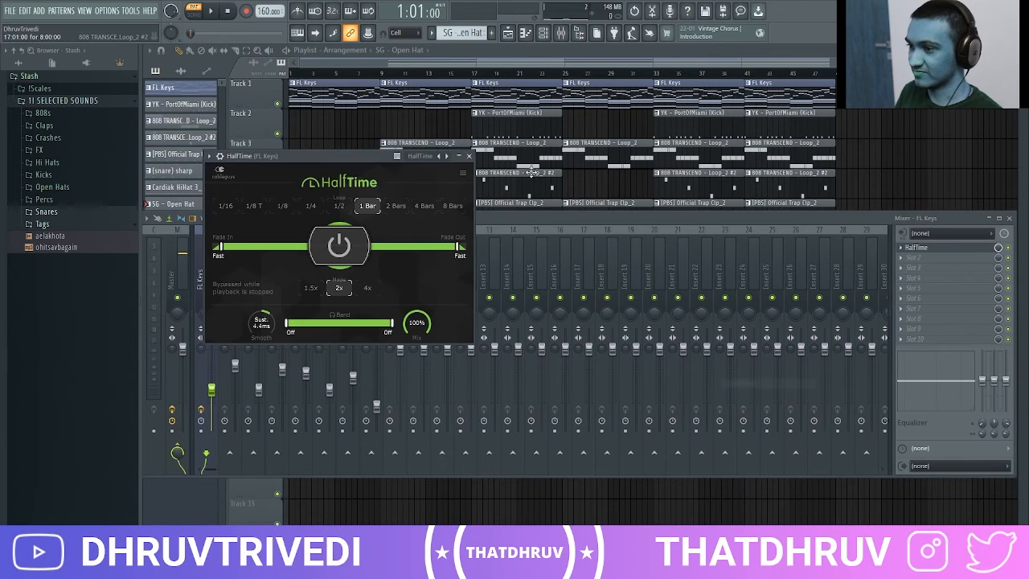
{"action": "left_click", "coordinate": [469, 156]}
Step: Create an automation clip for HalfTime's mix level and close the mixer
{"action": "right_click", "coordinate": [999, 249]}
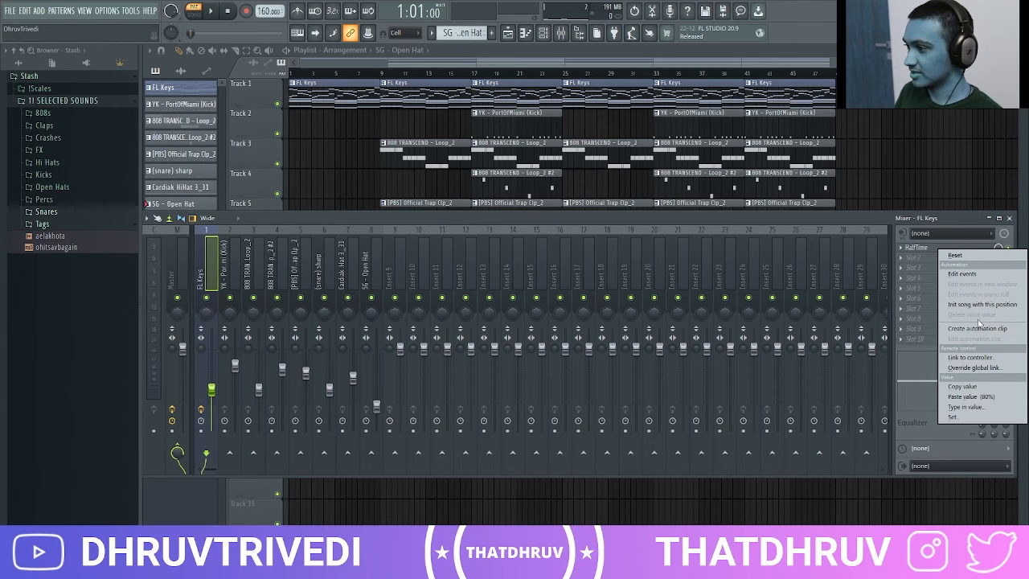
{"action": "left_click", "coordinate": [976, 328]}
{"action": "left_click", "coordinate": [1009, 218]}
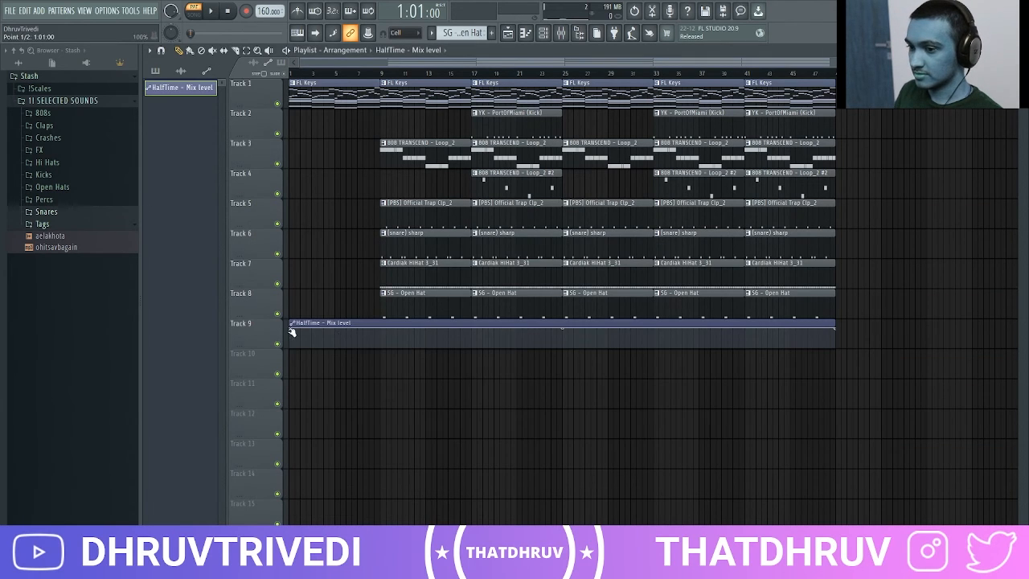
Step: Shape the HalfTime mix-level automation: 0% until bar 25, 100% until about bar 40, and back to 0% from bar 41 to the end
{"action": "right_click", "coordinate": [563, 347]}
{"action": "right_click", "coordinate": [570, 345]}
{"action": "left_click_drag", "start_coordinate": [571, 344], "coordinate": [558, 313]}
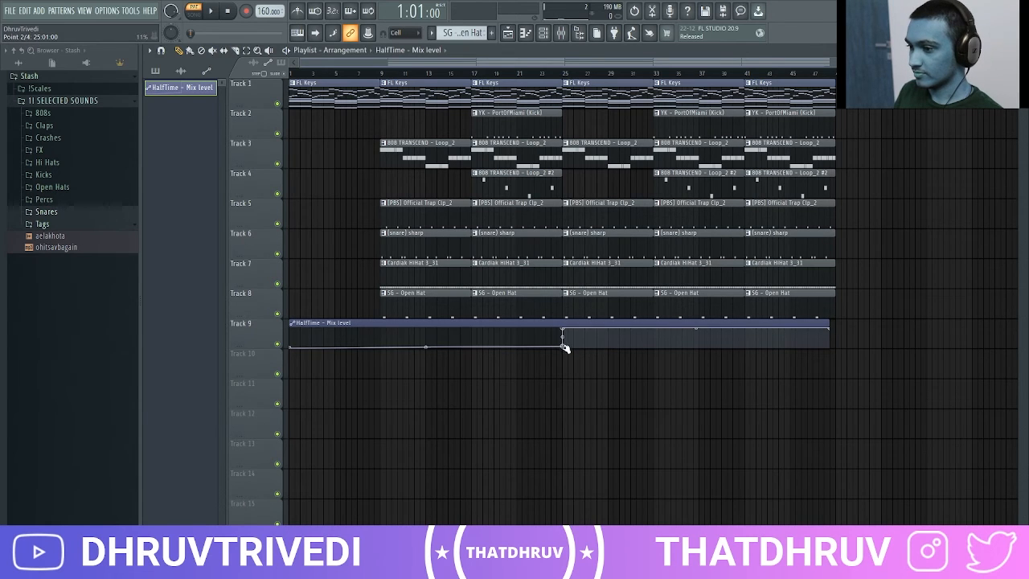
{"action": "right_click", "coordinate": [733, 330]}
{"action": "left_click_drag", "start_coordinate": [733, 330], "coordinate": [750, 348]}
{"action": "right_click", "coordinate": [730, 338]}
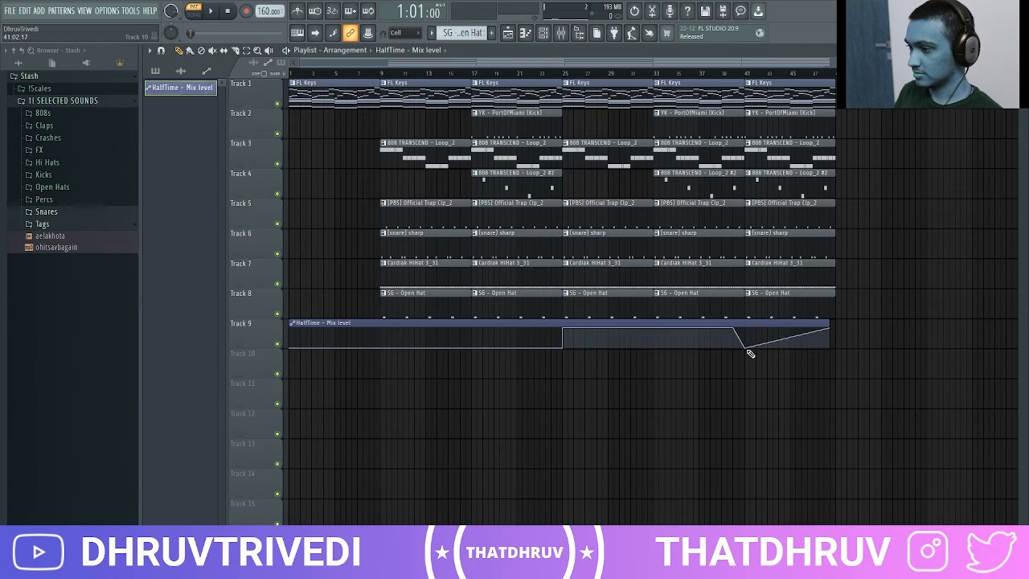
{"action": "left_click_drag", "start_coordinate": [834, 328], "coordinate": [839, 367]}
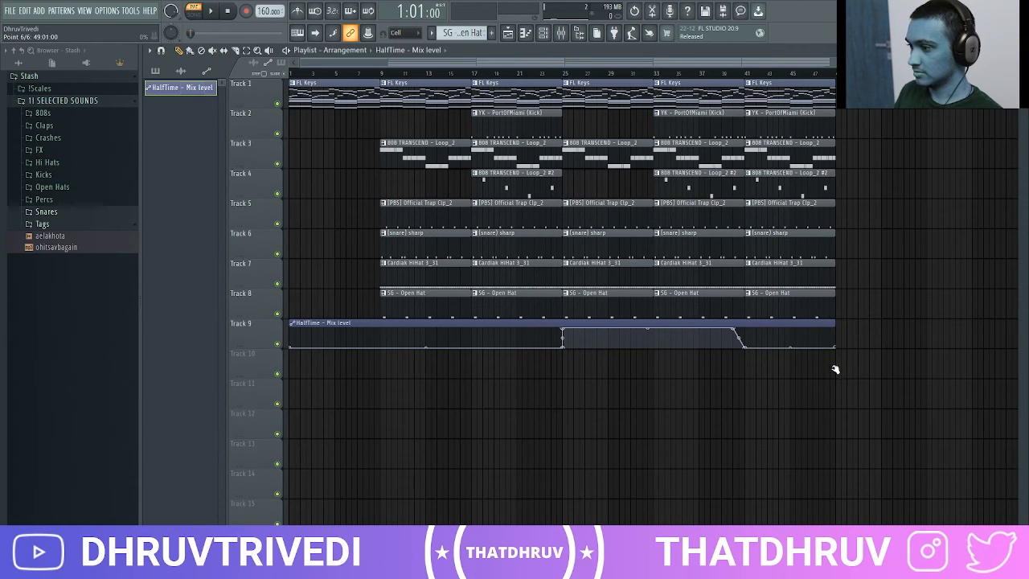
Step: Delete all pattern clips except FL Keys from bars 41–48, and the snare and open hat clips from bars 25–32
{"action": "left_click_drag", "start_coordinate": [809, 300], "coordinate": [802, 131]}
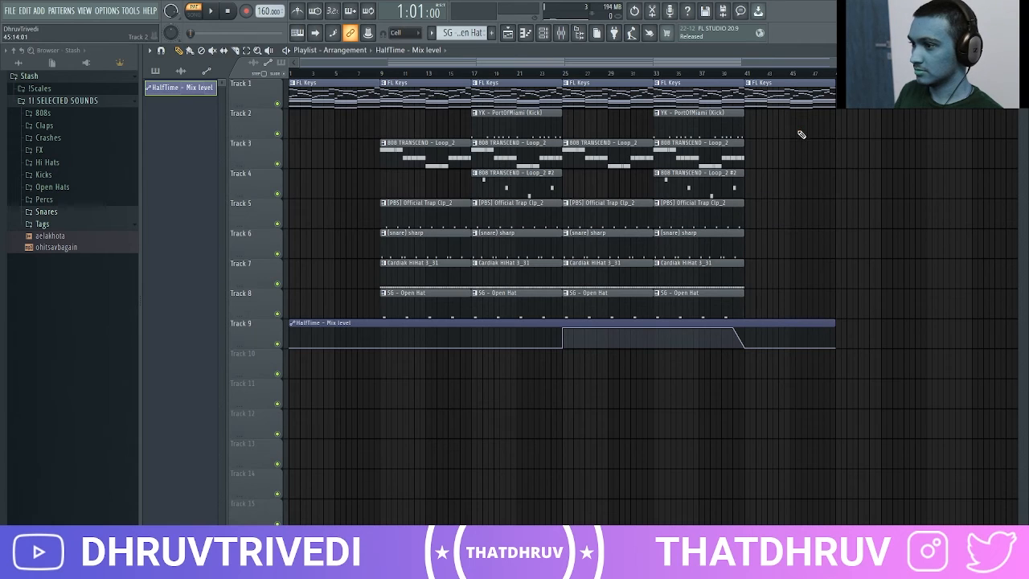
{"action": "right_click", "coordinate": [595, 246]}
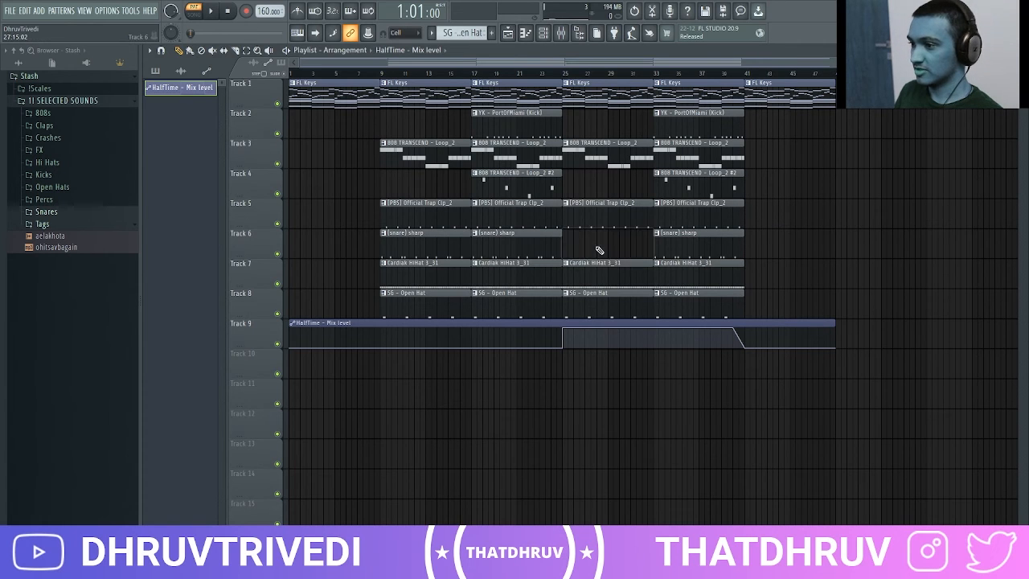
{"action": "right_click", "coordinate": [607, 310]}
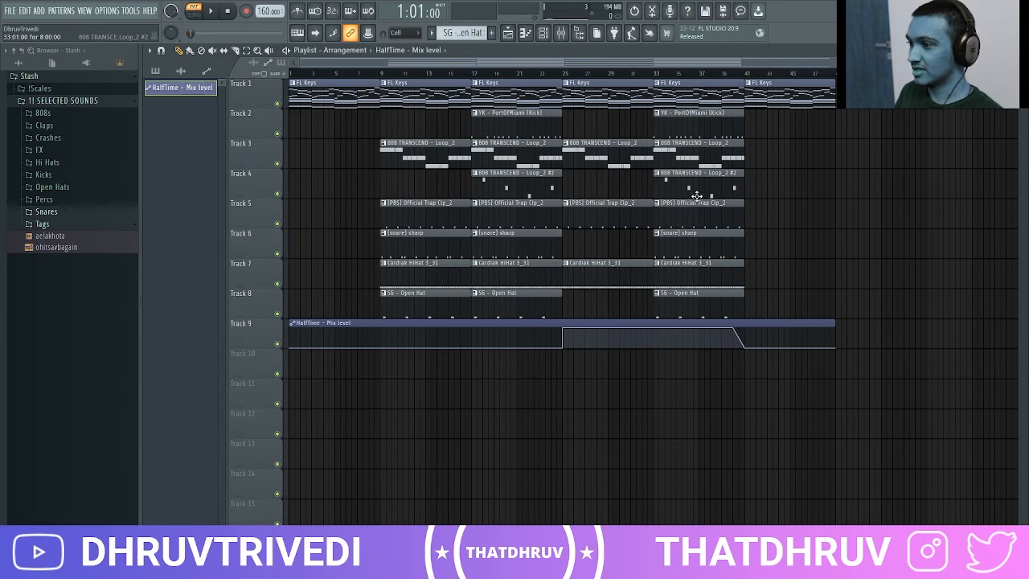
Step: Slice the HalfTime mix-level automation clip on track 9 at bar 9
{"action": "key", "text": "e"}
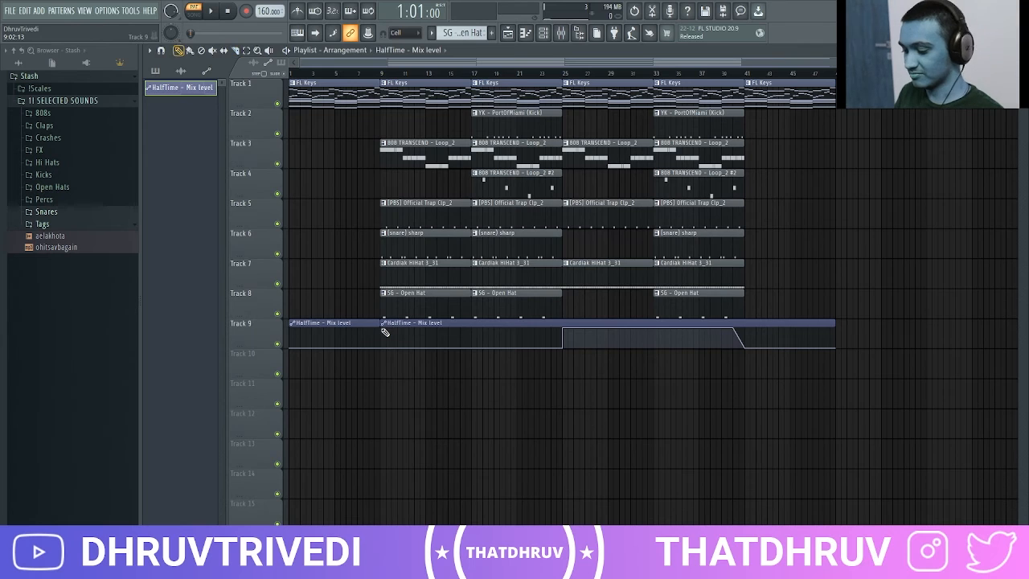
Step: Create an automation clip for the master track's volume and close the mixer
{"action": "key", "text": "F9"}
{"action": "left_click_drag", "start_coordinate": [385, 220], "coordinate": [423, 195]}
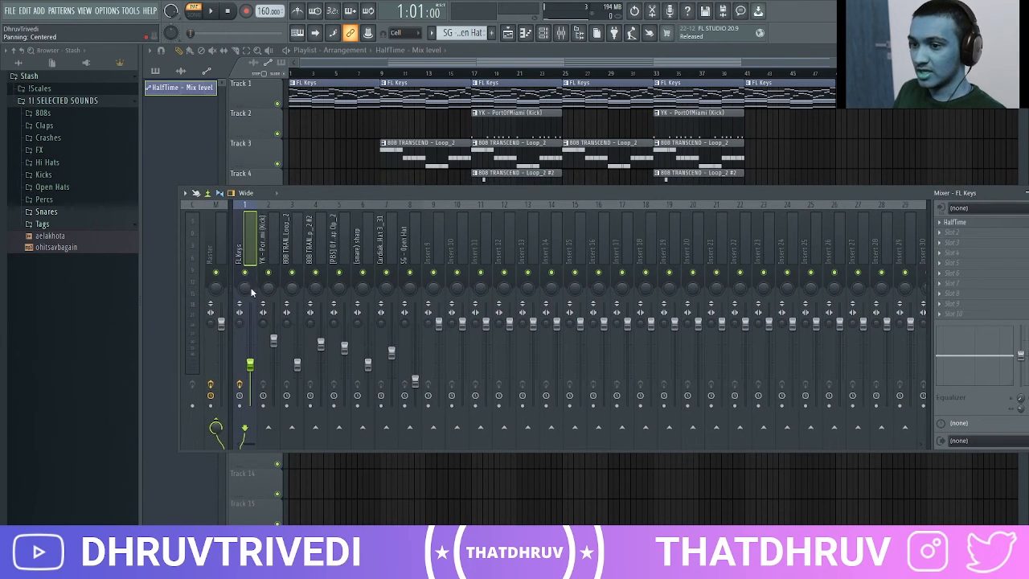
{"action": "right_click", "coordinate": [222, 324]}
{"action": "left_click", "coordinate": [222, 324]}
{"action": "right_click", "coordinate": [222, 325]}
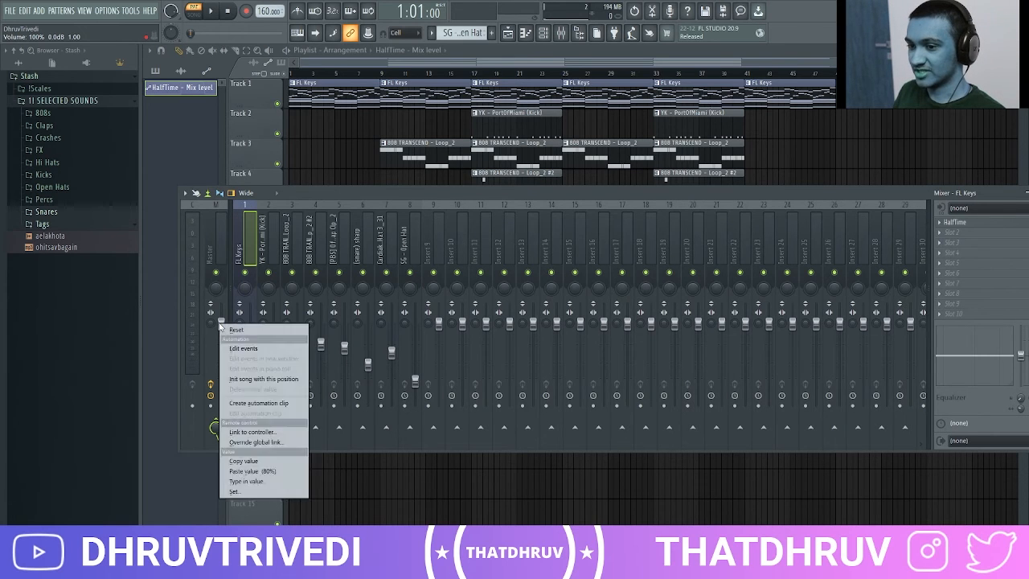
{"action": "left_click", "coordinate": [258, 402]}
{"action": "key", "text": "F9"}
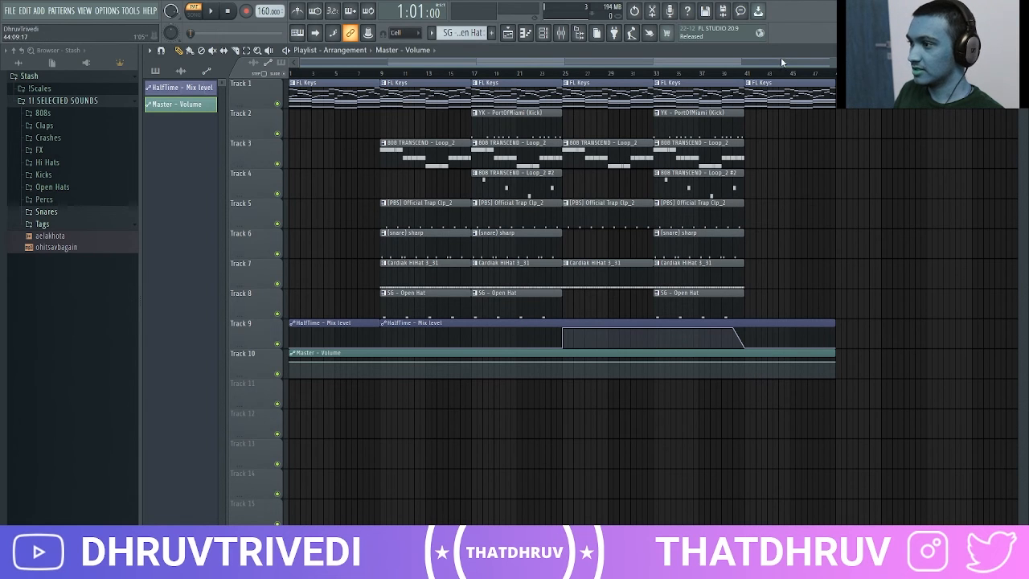
Step: Duplicate all clips on tracks 1 to 9 from bars 9–48 so the copy starts at bar 49, and clear the selection
{"action": "left_click_drag", "start_coordinate": [870, 79], "coordinate": [429, 326]}
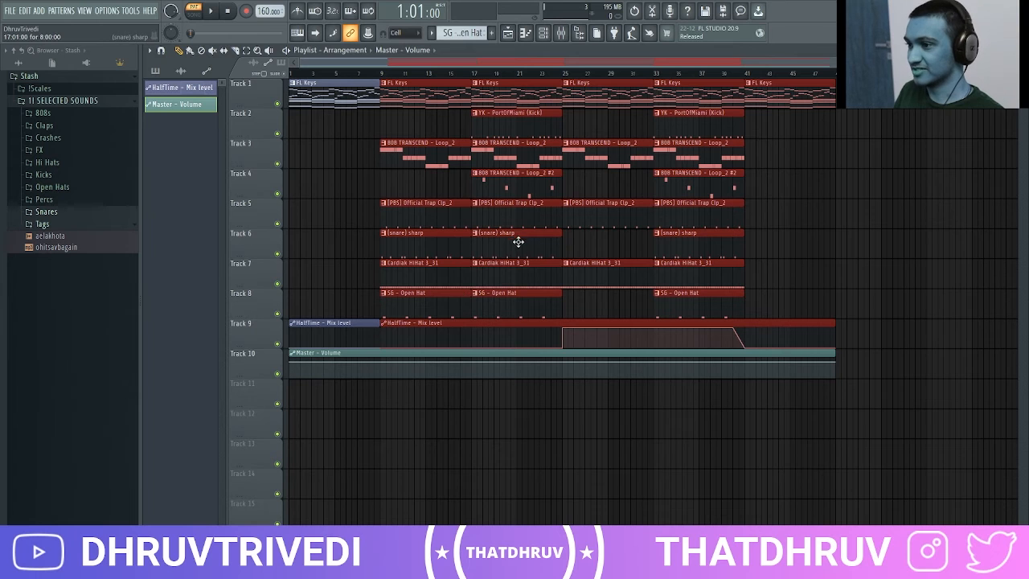
{"action": "key", "text": "ctrl+b"}
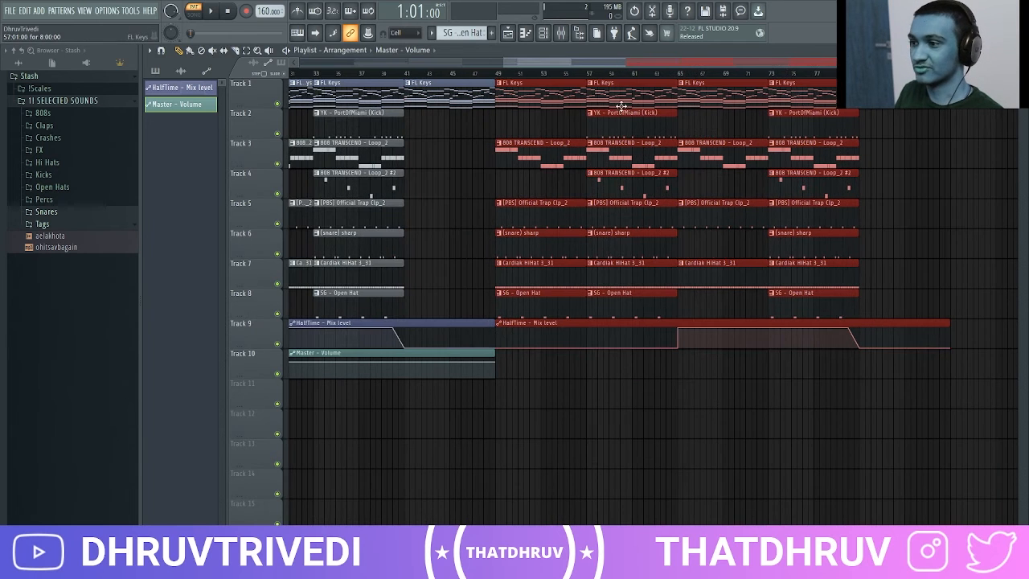
{"action": "left_click", "coordinate": [618, 79]}
Step: Extend the Master Volume automation clip to bar 89 and add a fade-out to zero over its last eight bars from bar 81
{"action": "scroll", "coordinate": [618, 80], "scroll_direction": "down", "scroll_amount": 3}
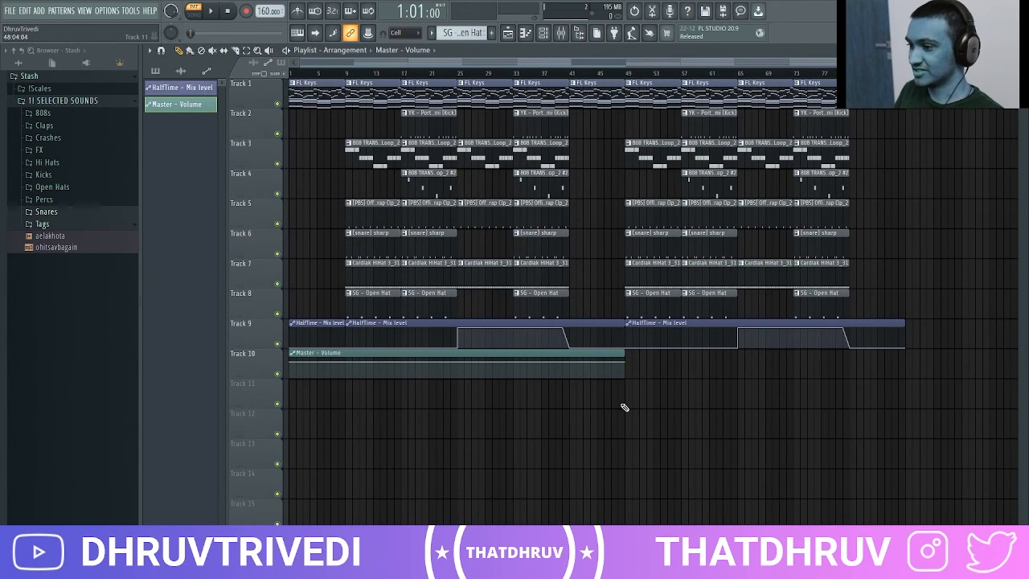
{"action": "left_click_drag", "start_coordinate": [625, 362], "coordinate": [906, 362]}
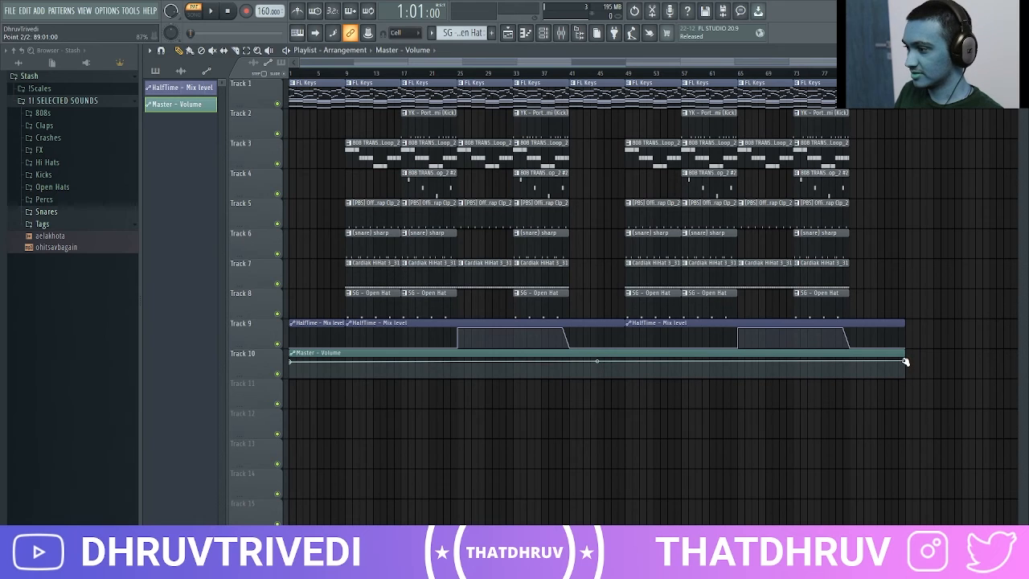
{"action": "right_click", "coordinate": [850, 362]}
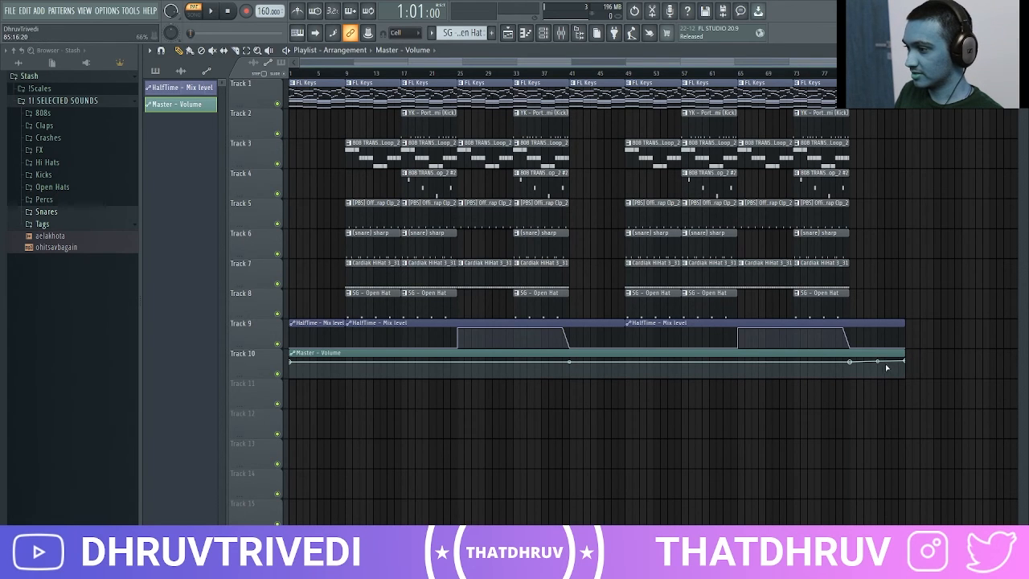
{"action": "left_click_drag", "start_coordinate": [906, 361], "coordinate": [908, 386]}
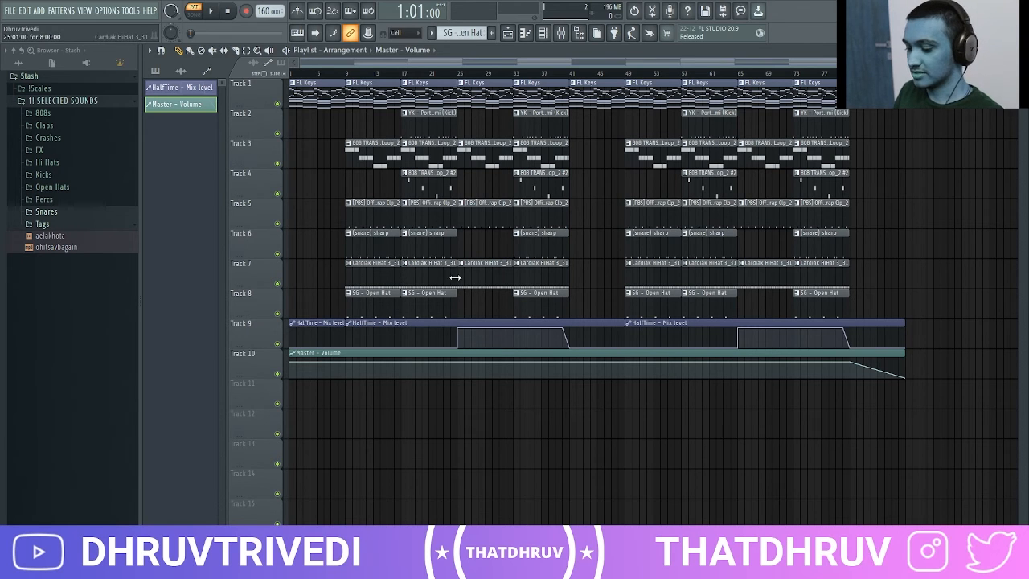
Step: Place DC - Clash Impact from the FX folder on track 11 at bar 24 and fit it to the tempo using the estimated 154.631 BPM
{"action": "left_click", "coordinate": [50, 151]}
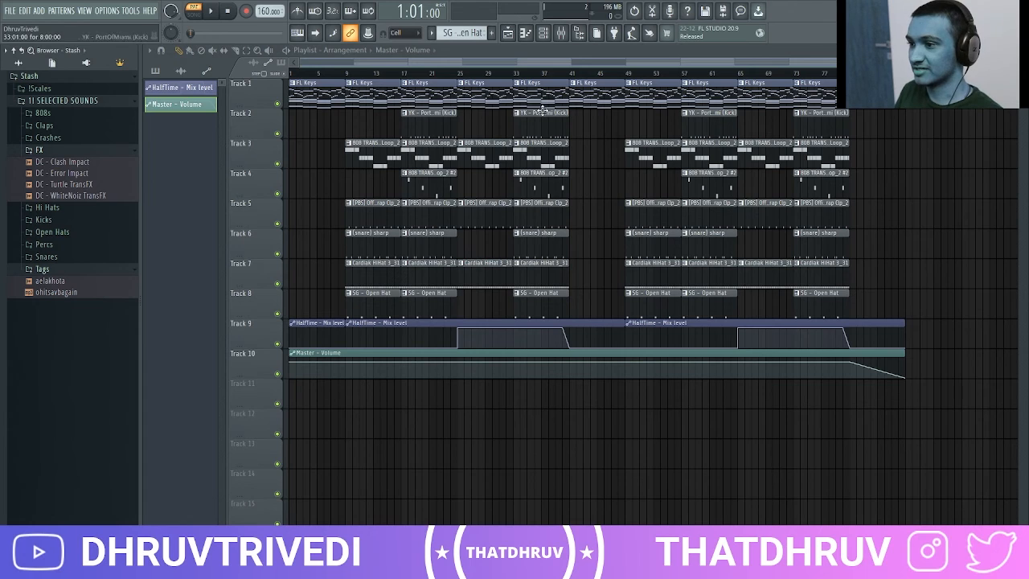
{"action": "left_click", "coordinate": [460, 74]}
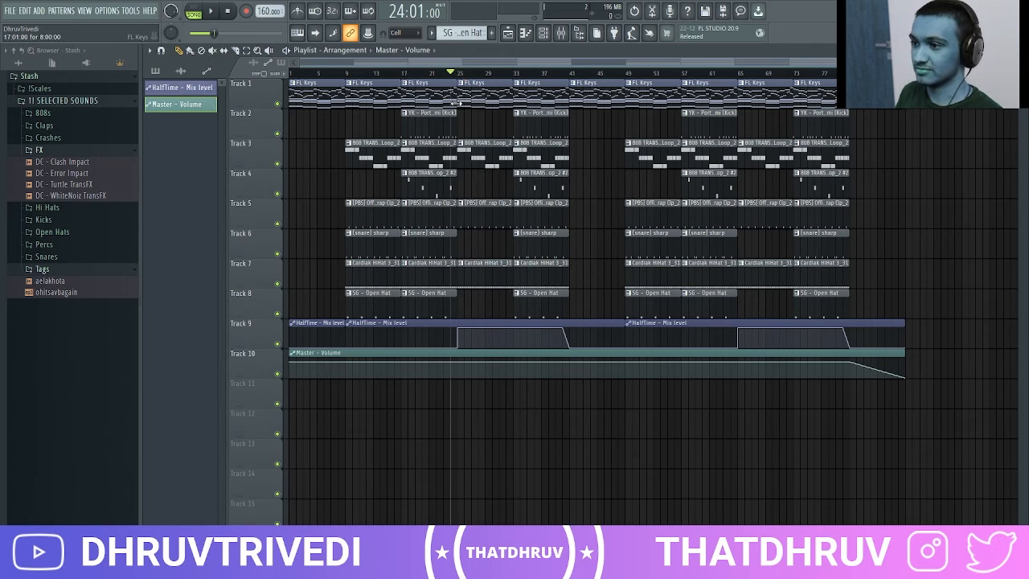
{"action": "left_click_drag", "start_coordinate": [72, 162], "coordinate": [451, 391]}
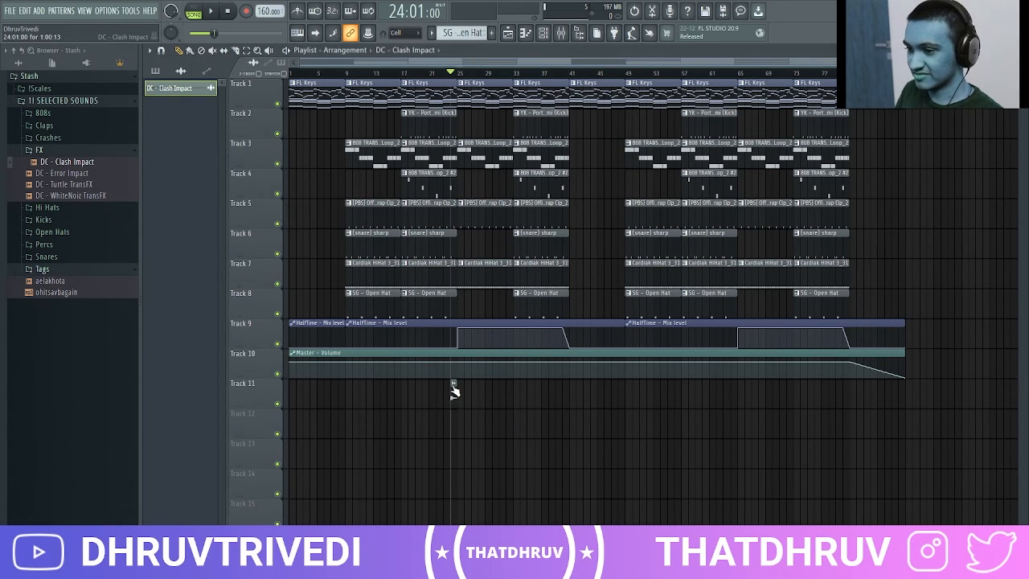
{"action": "right_click", "coordinate": [452, 387]}
{"action": "left_click", "coordinate": [554, 453]}
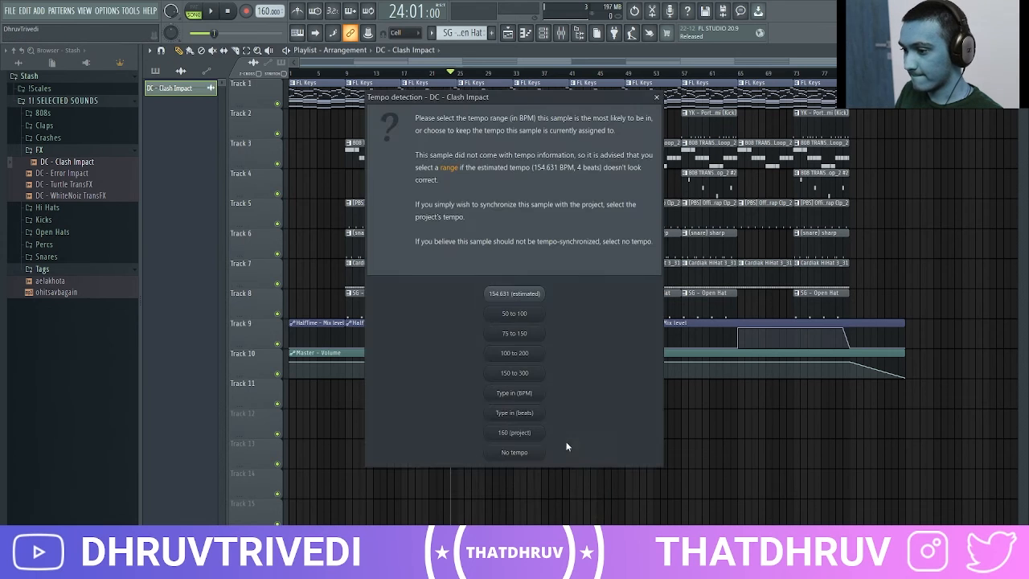
{"action": "left_click", "coordinate": [528, 303]}
Step: Reverse the DC - Clash Impact sample, route it to mixer track 9 with the volume at -15.4 dB, and close the windows
{"action": "double_click", "coordinate": [453, 398]}
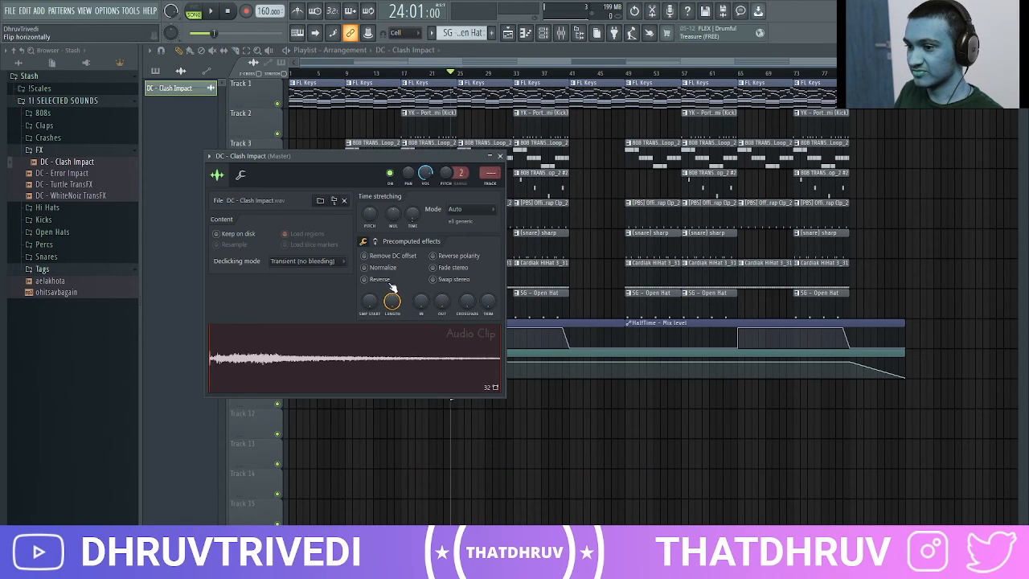
{"action": "key", "text": "F9"}
{"action": "left_click_drag", "start_coordinate": [445, 334], "coordinate": [444, 370]}
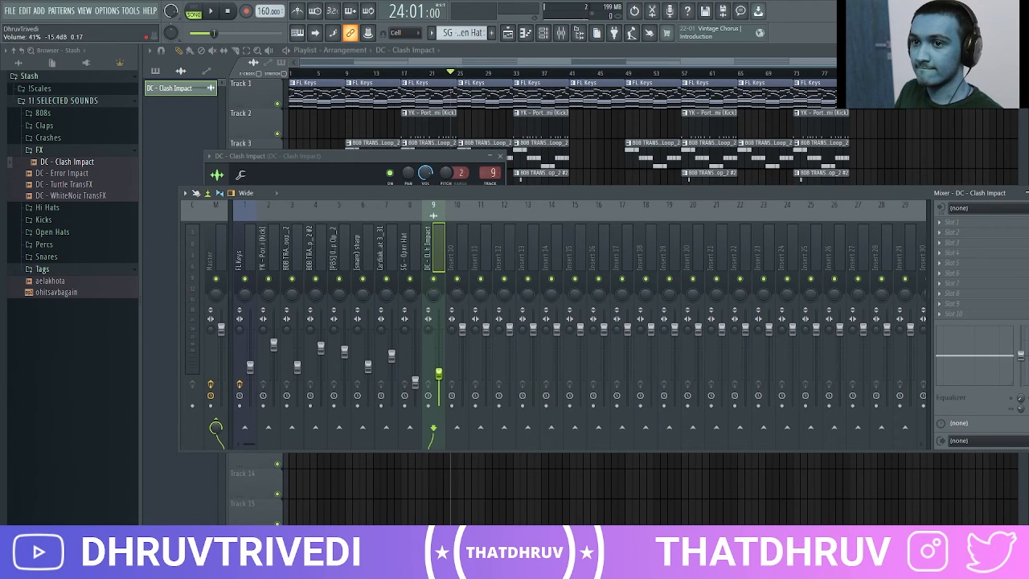
{"action": "key", "text": "F12"}
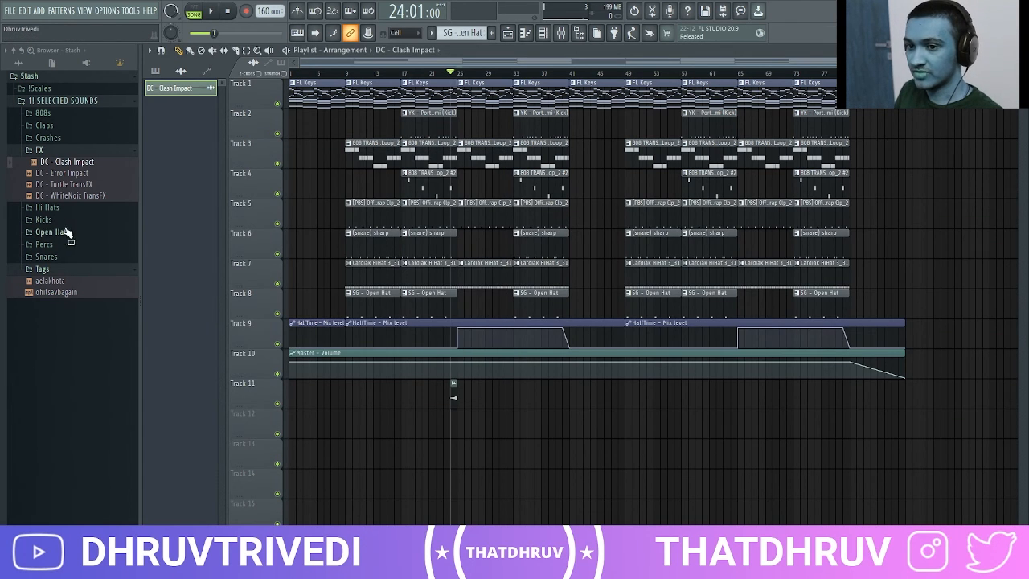
Step: Collapse the FX folder and place a second DC - Clash Impact clip on track 11 at bar 64
{"action": "left_click", "coordinate": [39, 150]}
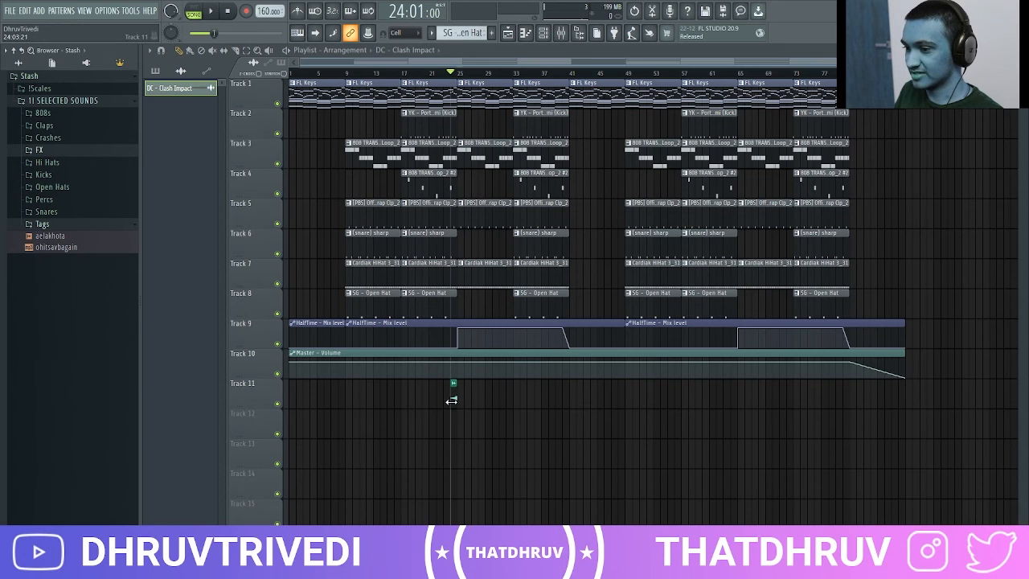
{"action": "left_click", "coordinate": [725, 398]}
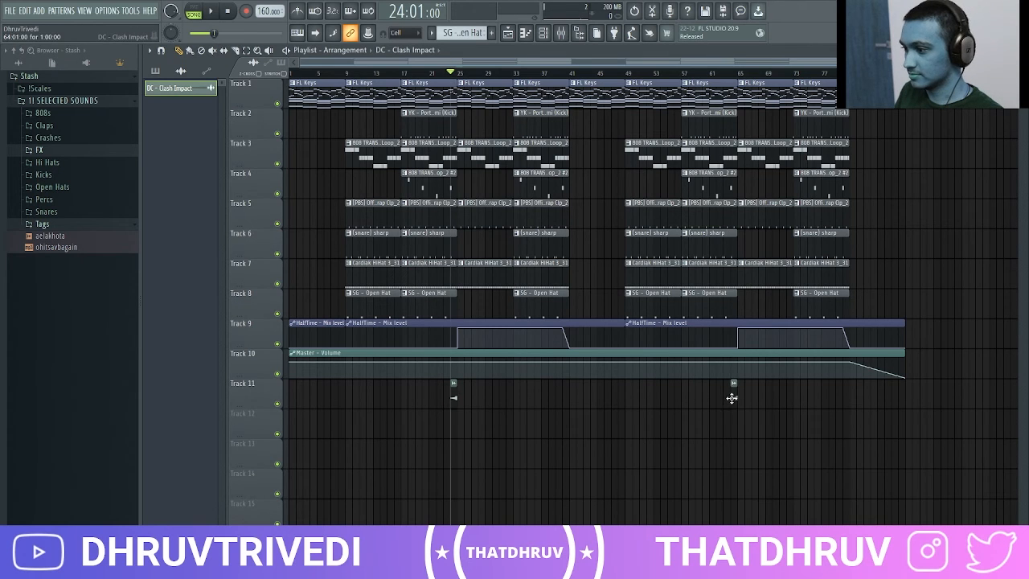
Step: Add Fruity Reeverb 2 after HalfTime on the FL Keys mixer track and set its stereo separation to 44%
{"action": "left_click", "coordinate": [292, 73]}
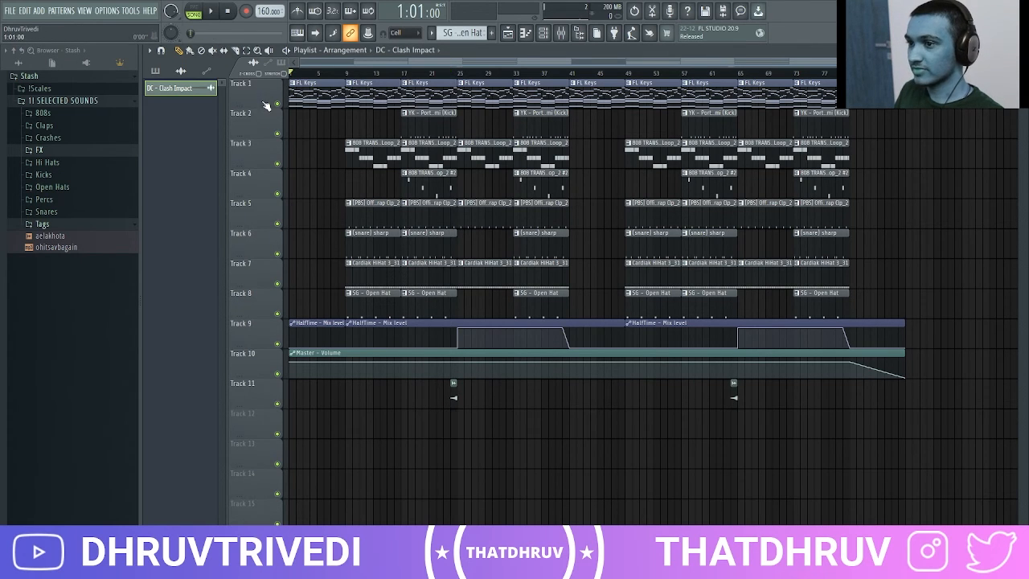
{"action": "key", "text": "F9"}
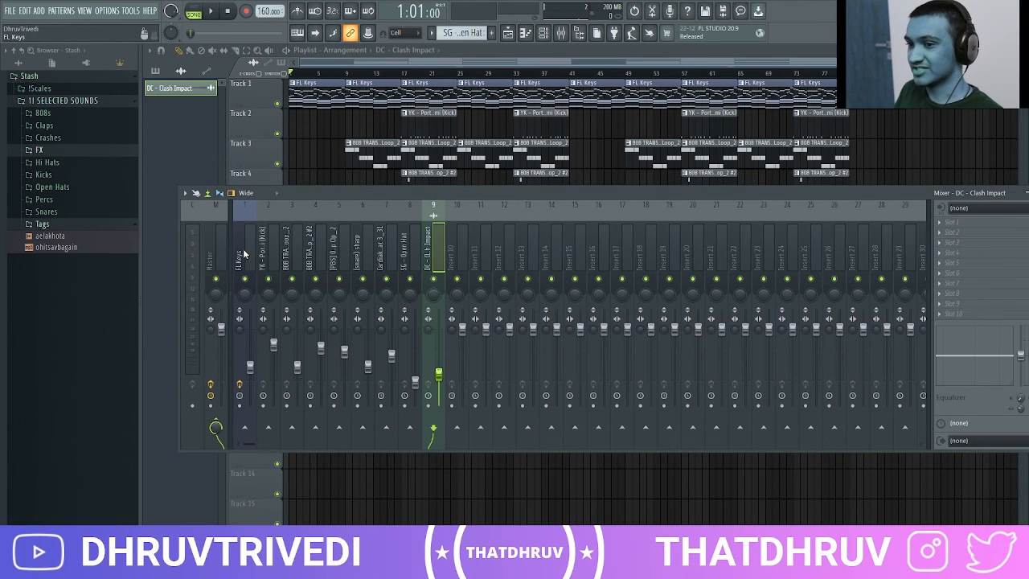
{"action": "left_click_drag", "start_coordinate": [900, 196], "coordinate": [706, 200]}
{"action": "left_click", "coordinate": [775, 241]}
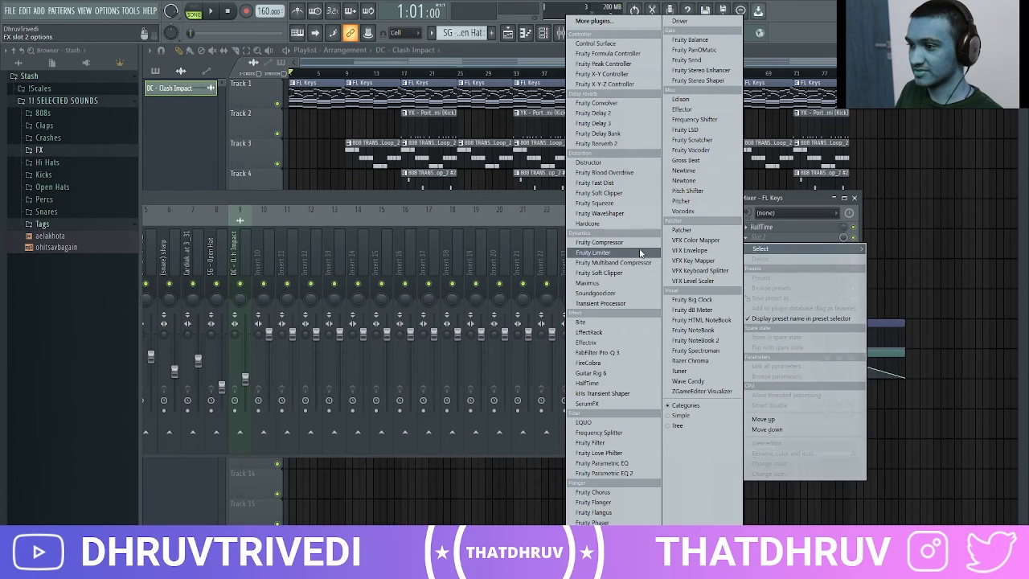
{"action": "left_click", "coordinate": [599, 144]}
{"action": "scroll", "coordinate": [474, 246], "scroll_direction": "up", "scroll_amount": 2}
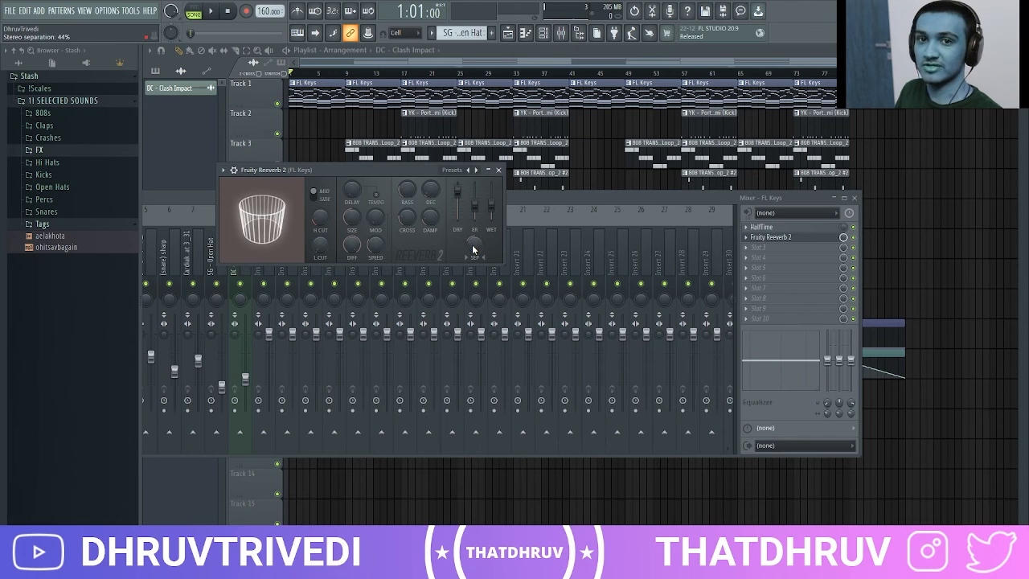
{"action": "left_click_drag", "start_coordinate": [403, 171], "coordinate": [474, 173]}
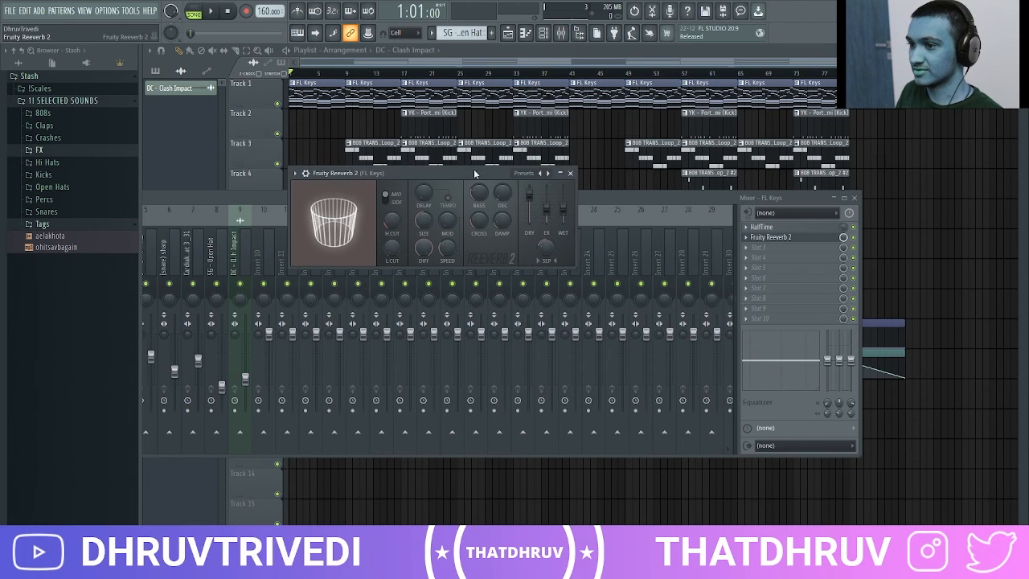
{"action": "left_click", "coordinate": [570, 173]}
Step: Add Fruity Delay 2 below the reverb on the FL Keys mixer track, load one of its presets and close it
{"action": "left_click", "coordinate": [772, 246]}
{"action": "left_click", "coordinate": [599, 114]}
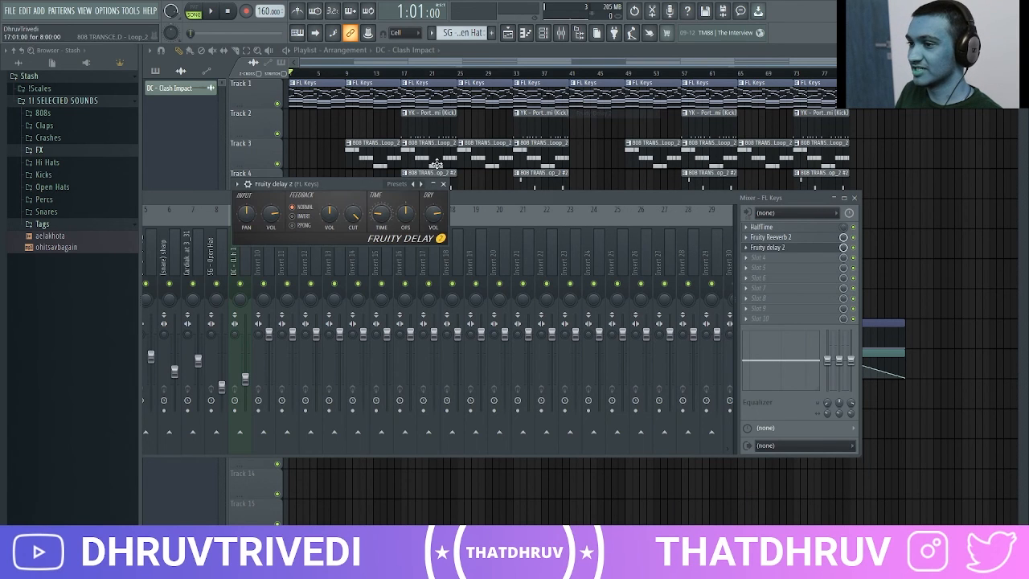
{"action": "left_click", "coordinate": [412, 185]}
{"action": "left_click", "coordinate": [424, 232]}
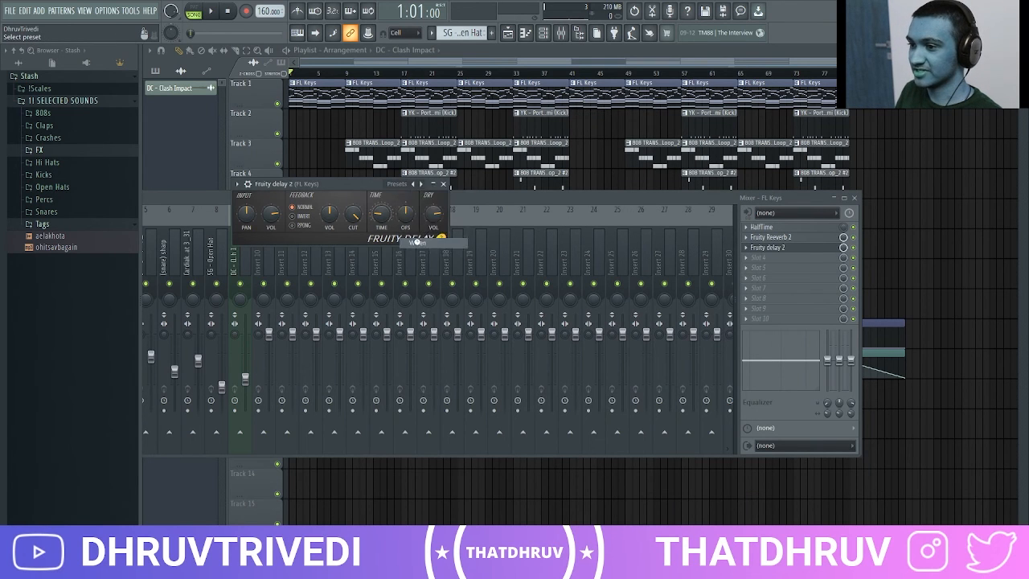
{"action": "left_click", "coordinate": [443, 184]}
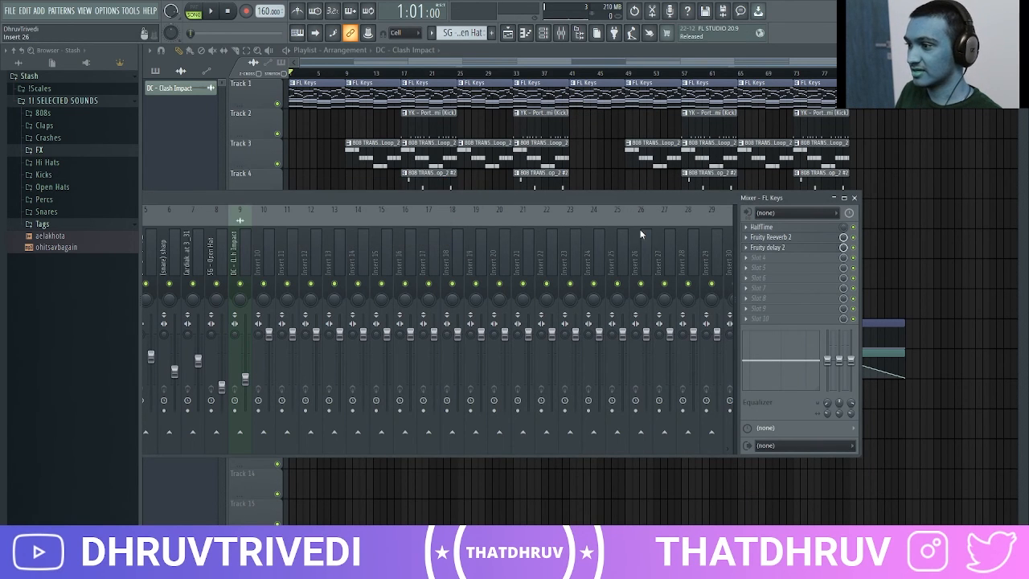
Step: Add Fruity Parametric EQ 2 in slot 4 of the FL Keys track and load the 20Hz + 18kHz cut preset
{"action": "left_click", "coordinate": [790, 263]}
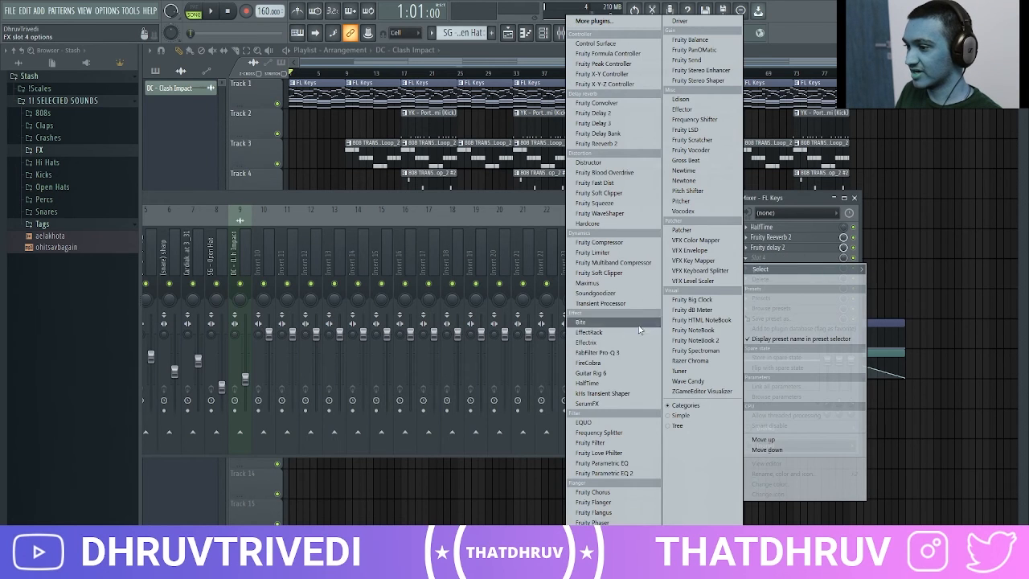
{"action": "left_click", "coordinate": [613, 472]}
{"action": "left_click", "coordinate": [631, 198]}
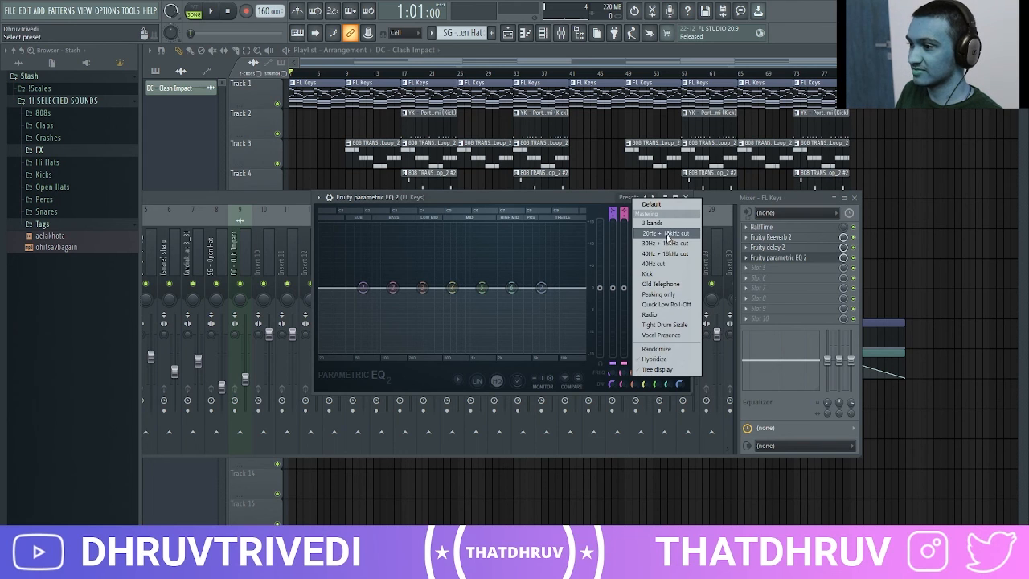
{"action": "left_click", "coordinate": [667, 233]}
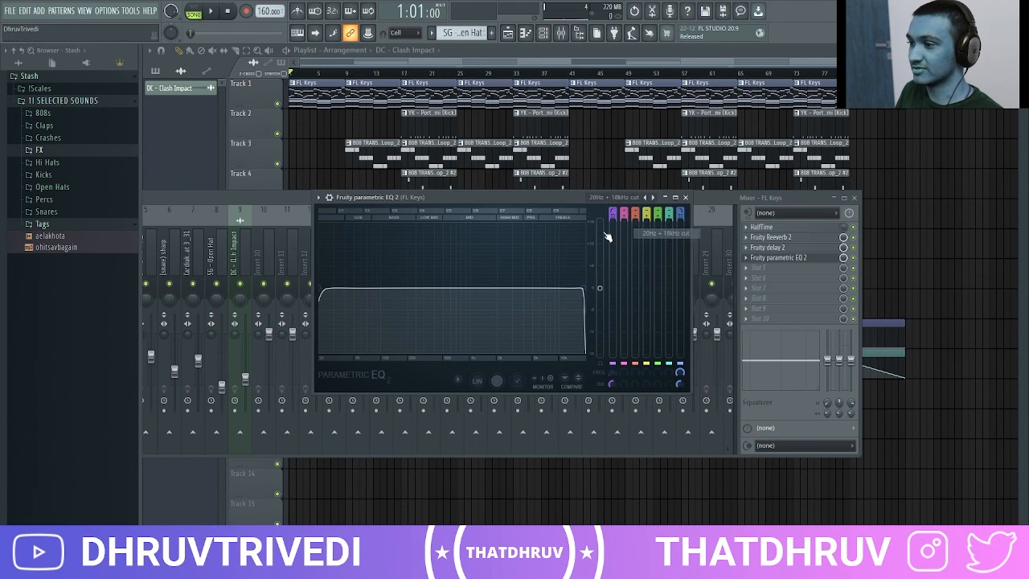
Step: During playback, set the EQ high pass to about 41 Hz, lower its high cut, and cut the mixer track's 90 Hz low band to -18.0
{"action": "left_click_drag", "start_coordinate": [546, 194], "coordinate": [586, 194]}
{"action": "left_click_drag", "start_coordinate": [411, 274], "coordinate": [432, 287]}
{"action": "key", "text": "space"}
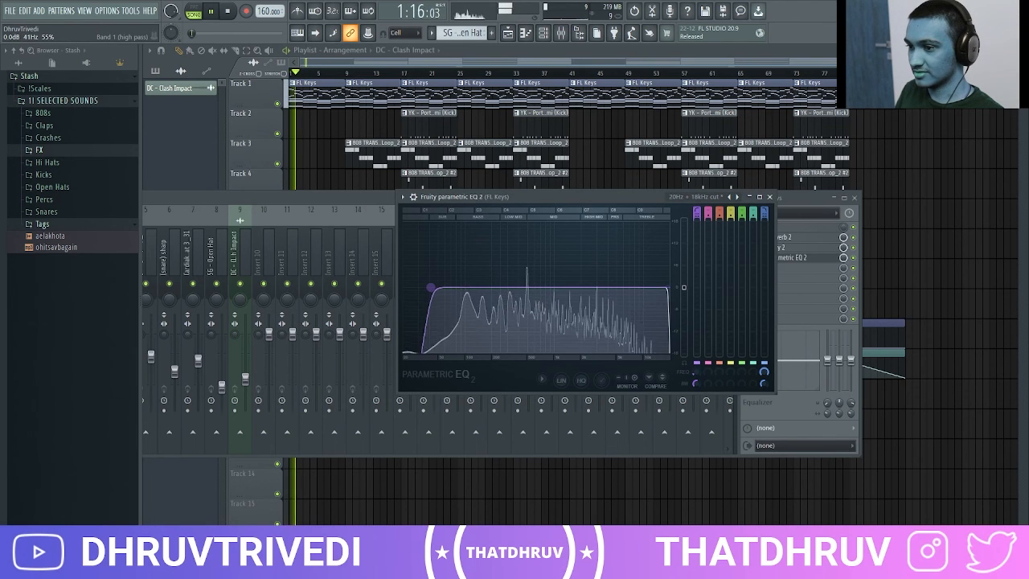
{"action": "left_click_drag", "start_coordinate": [668, 291], "coordinate": [644, 291]}
{"action": "left_click", "coordinate": [813, 396]}
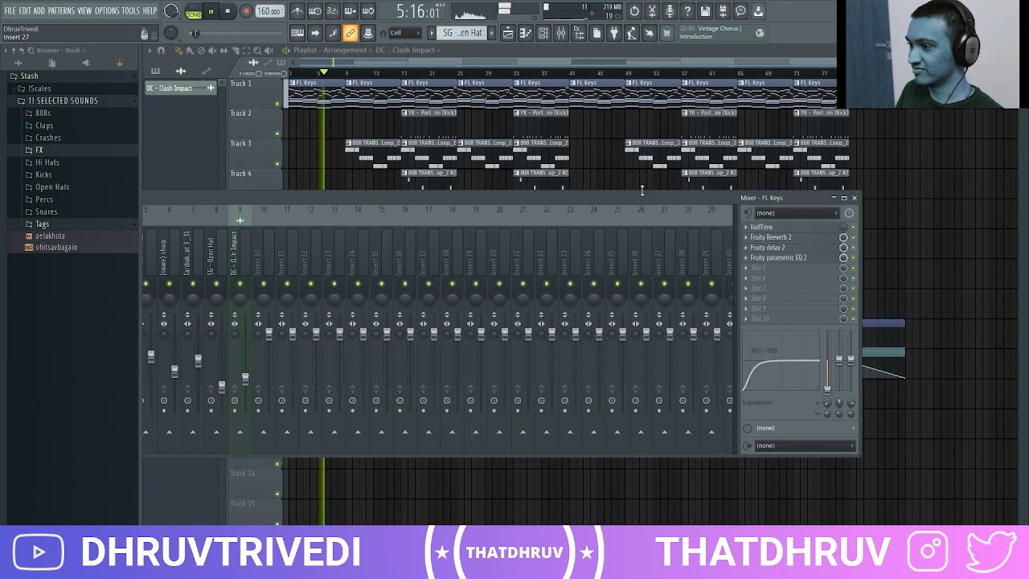
Step: Stop playback, move HalfTime below Fruity Parametric EQ 2 in the FL Keys effect chain, and play the arrangement from the start
{"action": "left_click_drag", "start_coordinate": [640, 194], "coordinate": [685, 188]}
{"action": "key", "text": "space"}
{"action": "left_click_drag", "start_coordinate": [818, 232], "coordinate": [820, 256]}
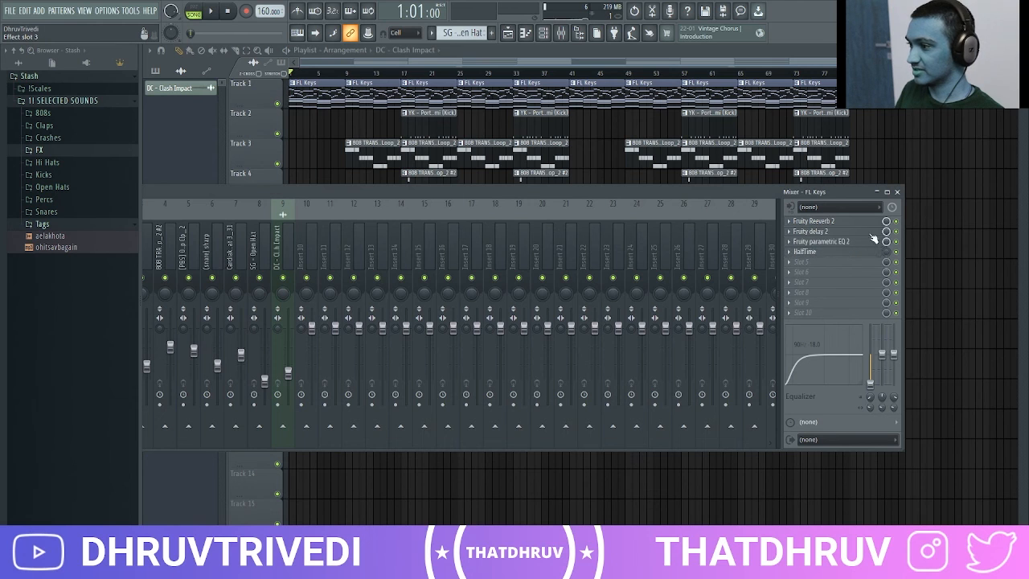
{"action": "double_click", "coordinate": [478, 195]}
{"action": "key", "text": "F9"}
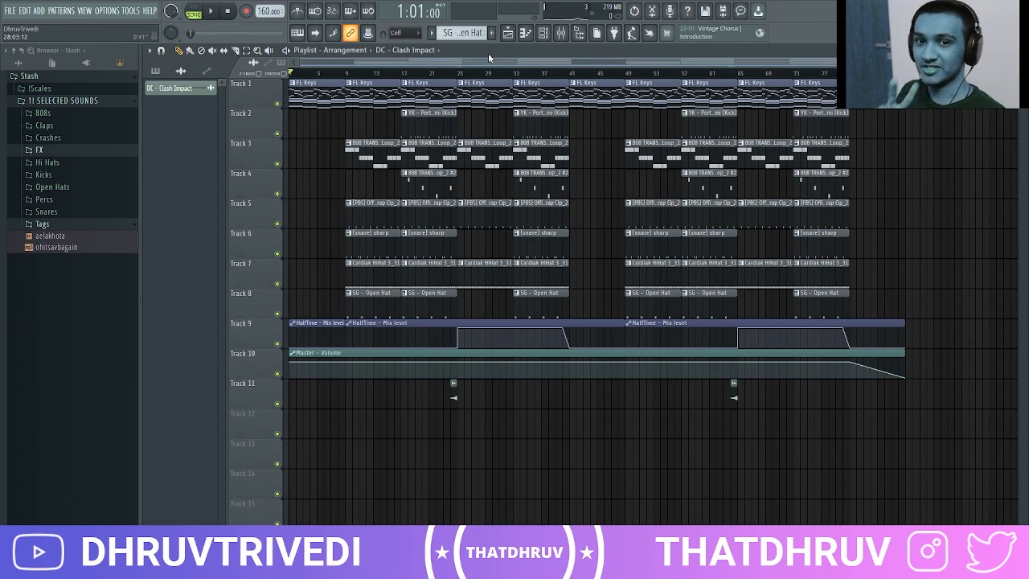
{"action": "key", "text": "space"}
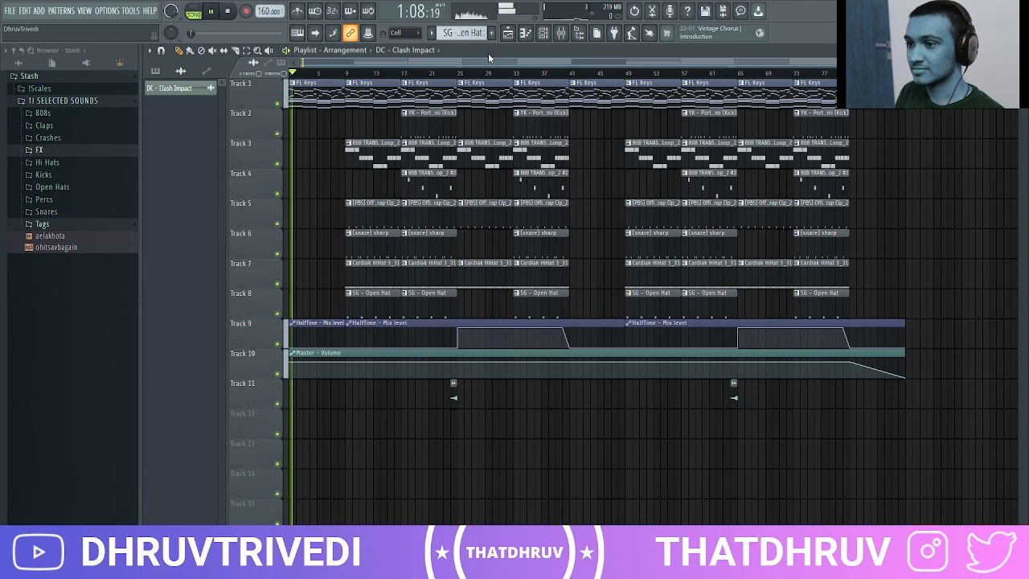